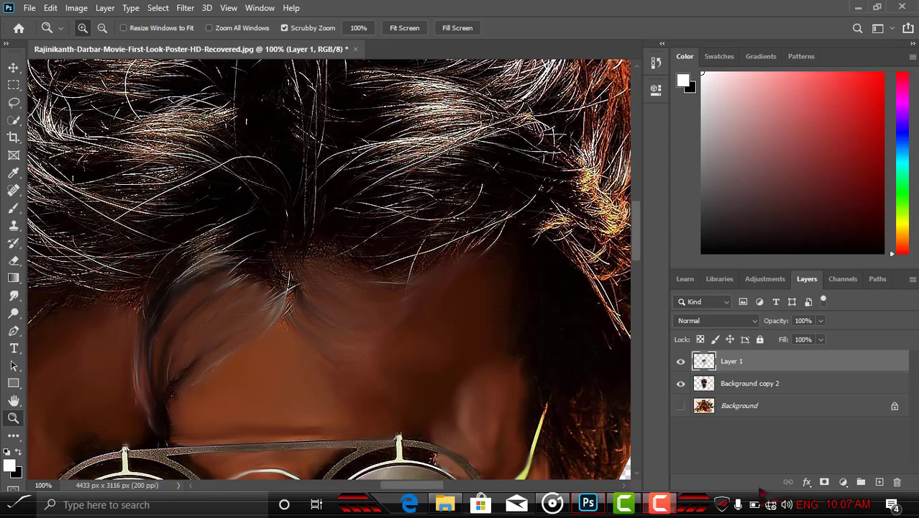
- Choose the Smudge tool with the Hair 3 brush from the graphicgenie hair brush set
left_click(13, 67)
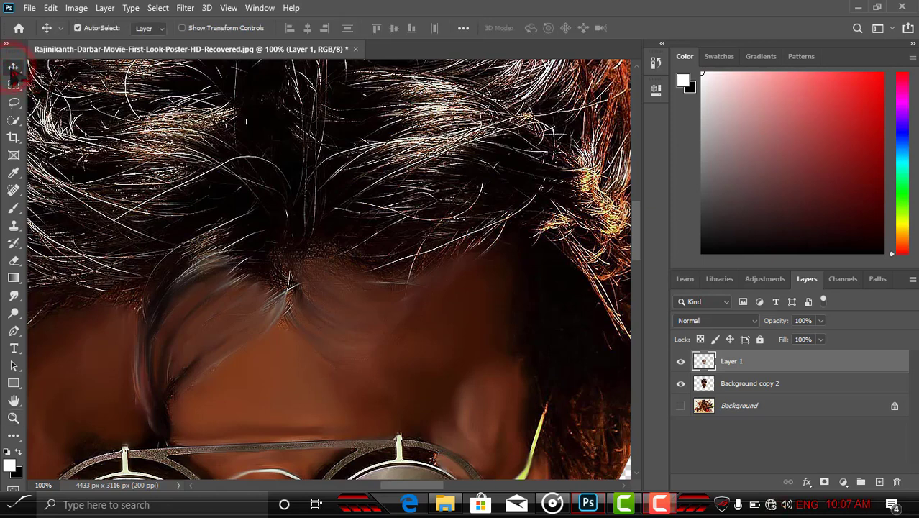
key("z")
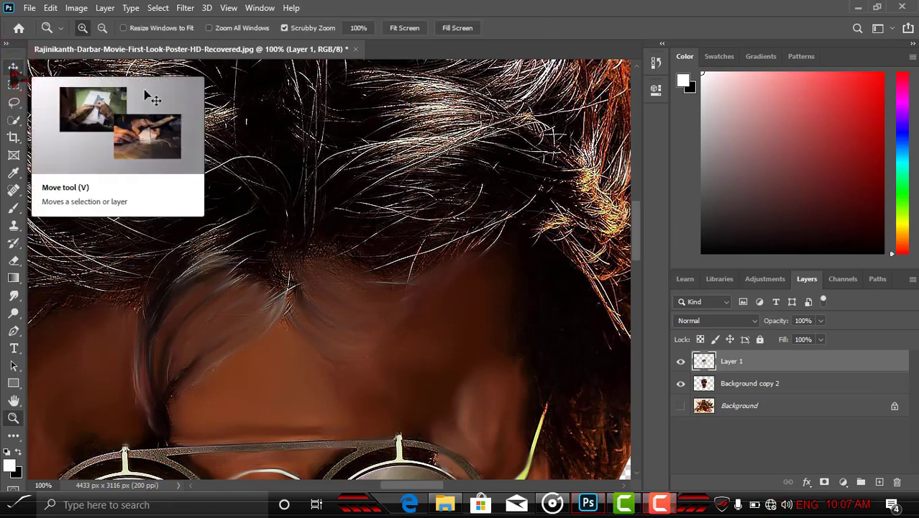
left_click(405, 29)
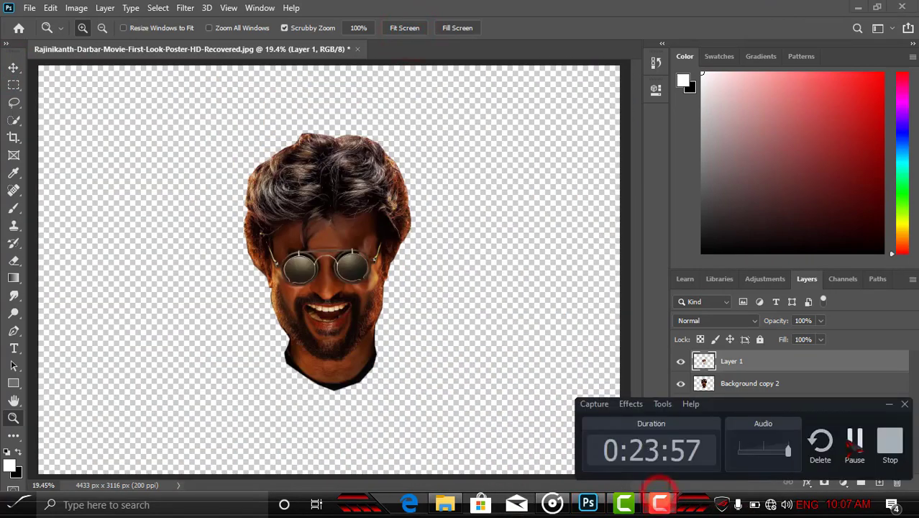
left_click_drag(323, 272, 587, 347)
scroll(588, 347, "up", 2)
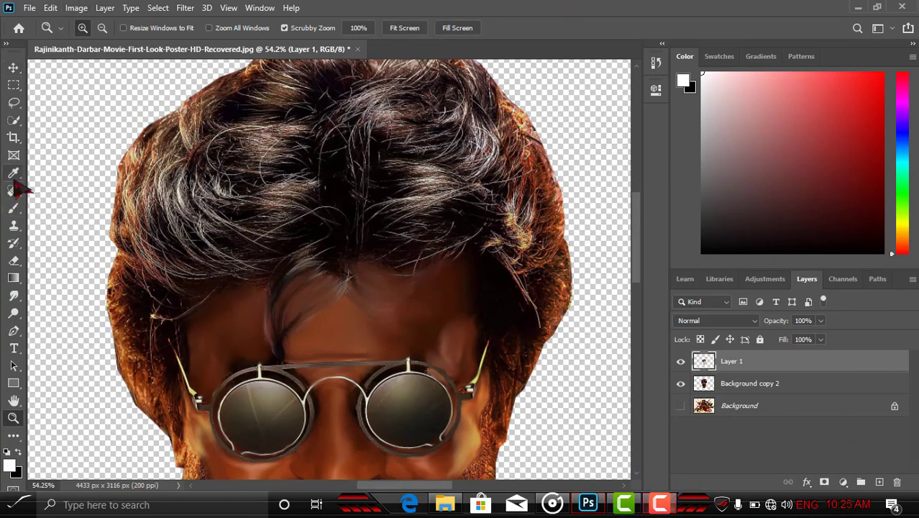
left_click(12, 295)
right_click(172, 256)
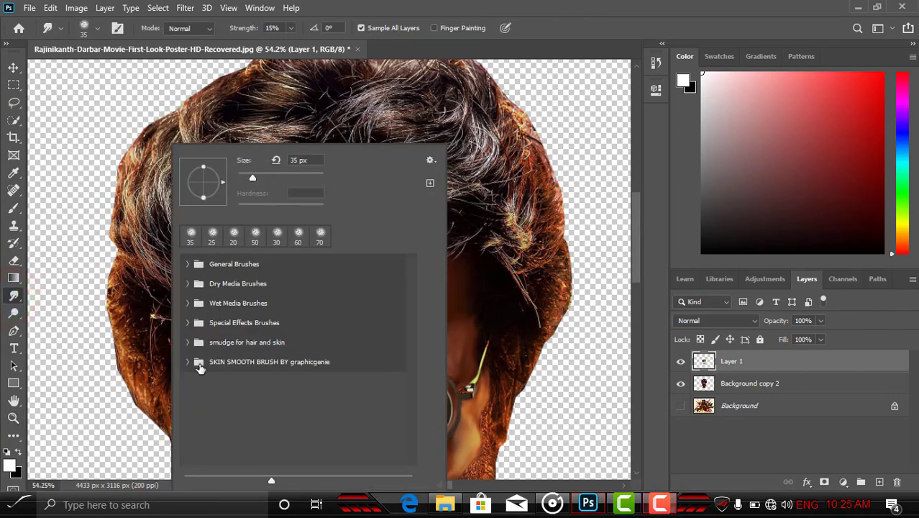
- Check the document resolution in the Image Size settings and accept it at 200 pixels/inch
left_click(76, 7)
mouse_move(130, 7)
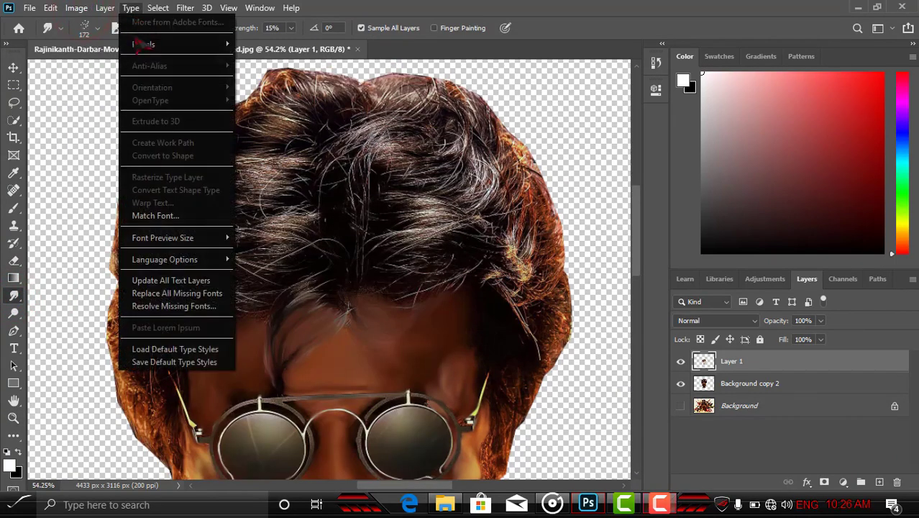
mouse_move(86, 11)
mouse_move(104, 49)
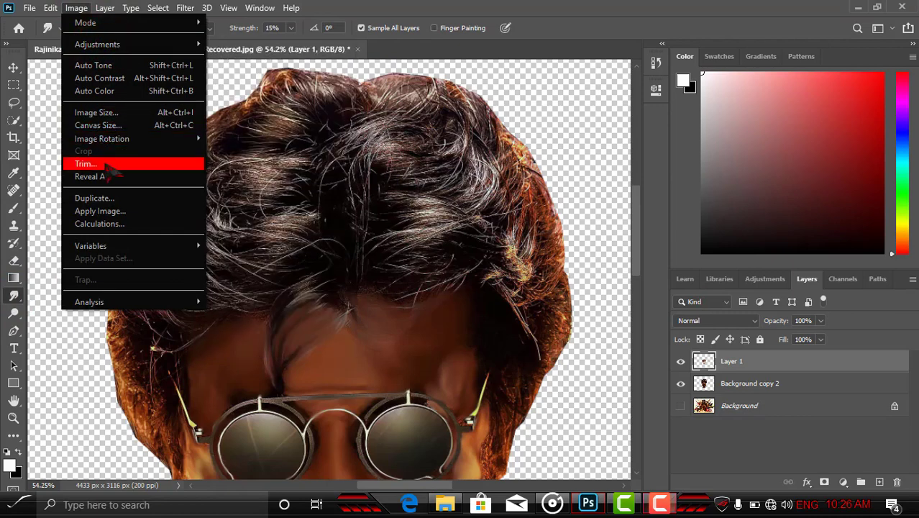
left_click(98, 113)
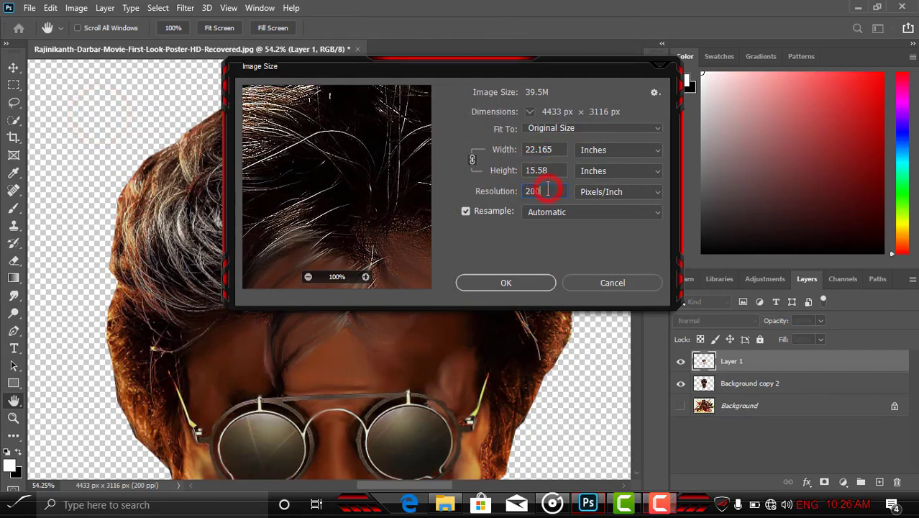
scroll(370, 141, "down", 11)
scroll(371, 145, "up", 1)
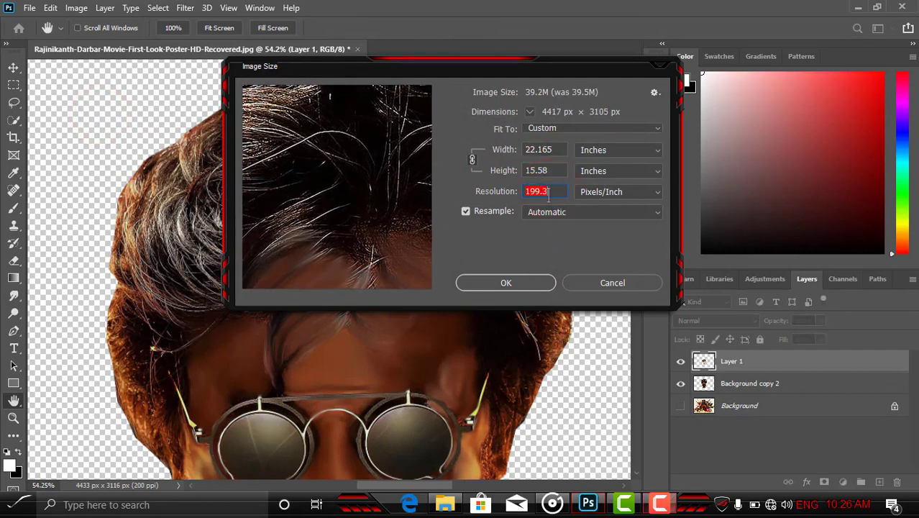
scroll(548, 195, "down", 2)
scroll(549, 198, "up", 3)
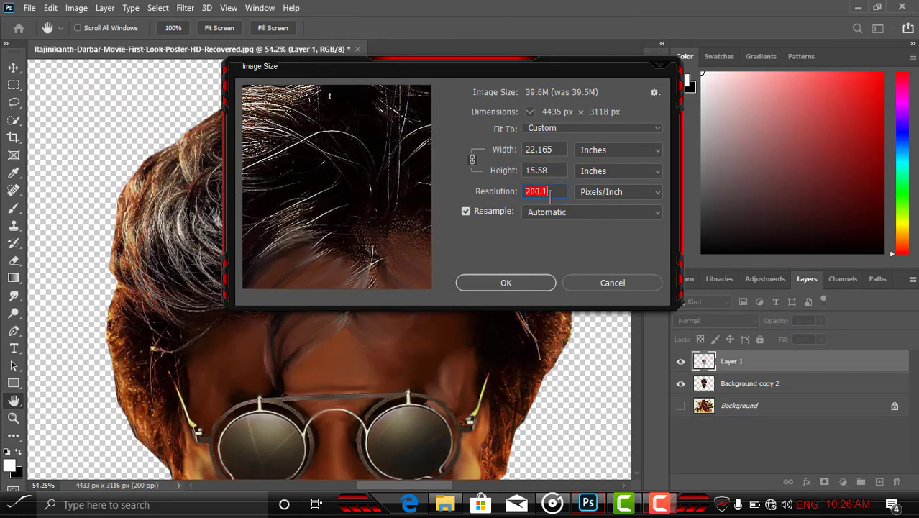
left_click(523, 283)
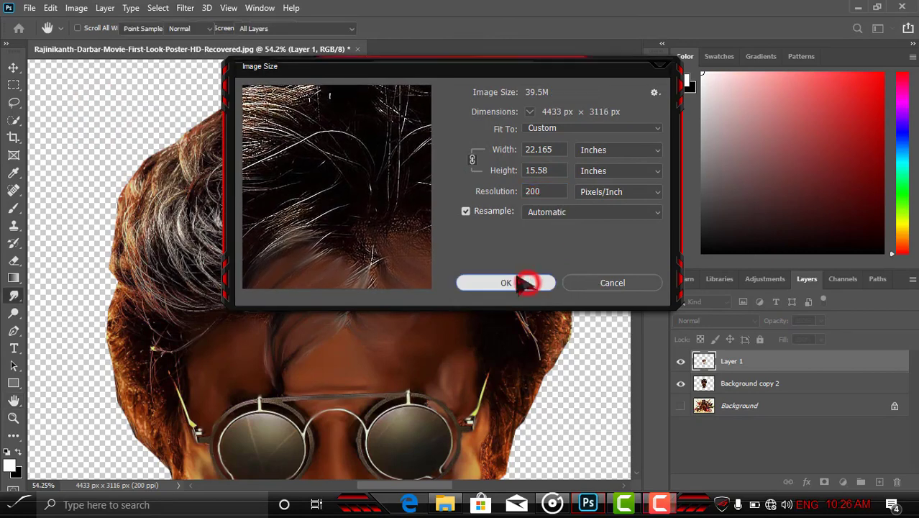
- Set the Smudge brush angle to 45° and the strength to 88%
right_click(144, 112)
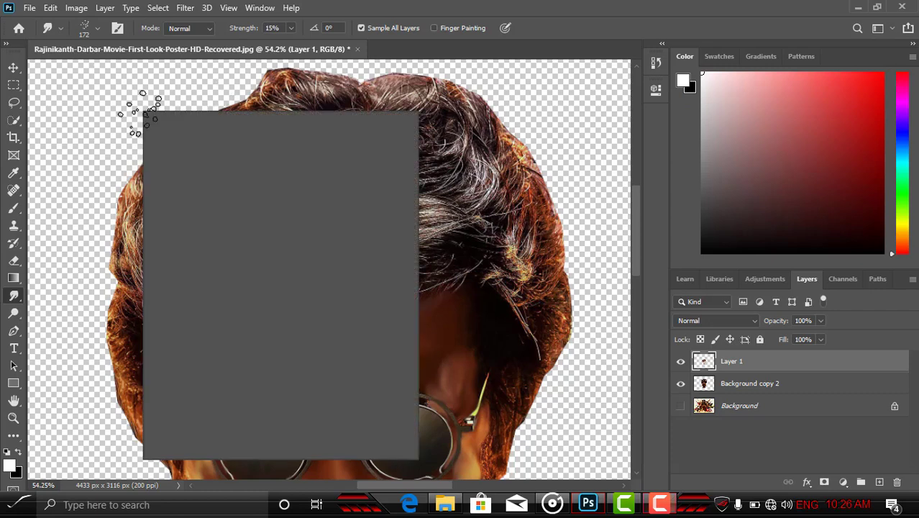
mouse_move(203, 162)
left_mouse_down()
mouse_move(190, 144)
mouse_move(216, 108)
left_mouse_up()
left_click(291, 28)
left_click_drag(288, 44, 317, 55)
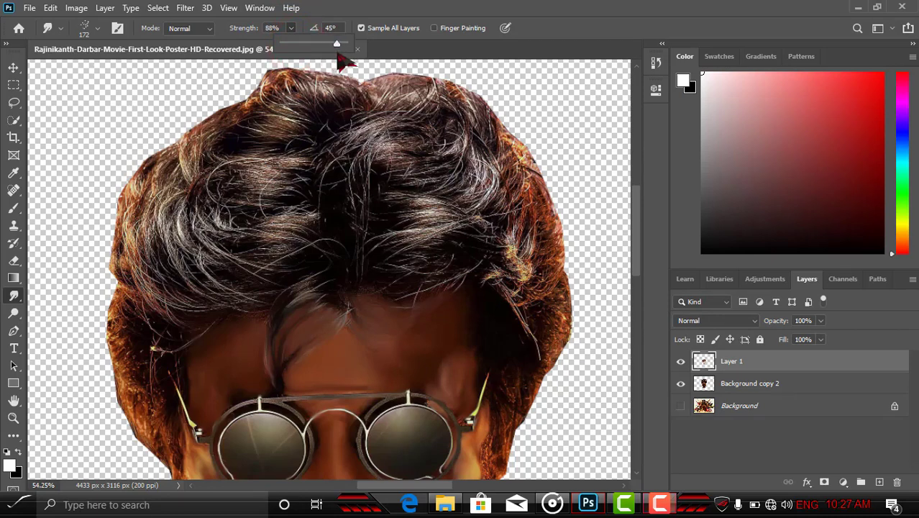
- Try smudging the front hair strands beside the parting with a 50 px hair brush, then undo the stroke
left_click(369, 260)
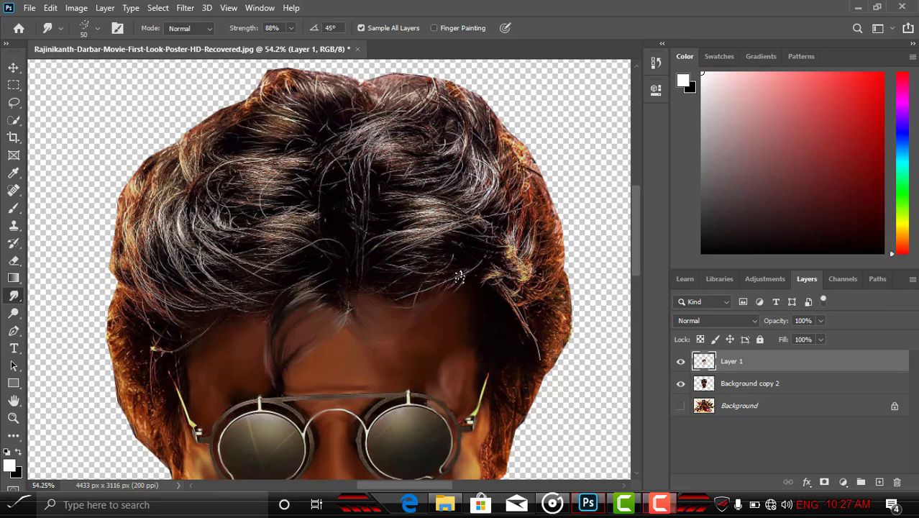
mouse_move(369, 257)
left_mouse_down()
mouse_move(406, 233)
mouse_move(455, 234)
left_mouse_up()
left_click(376, 260)
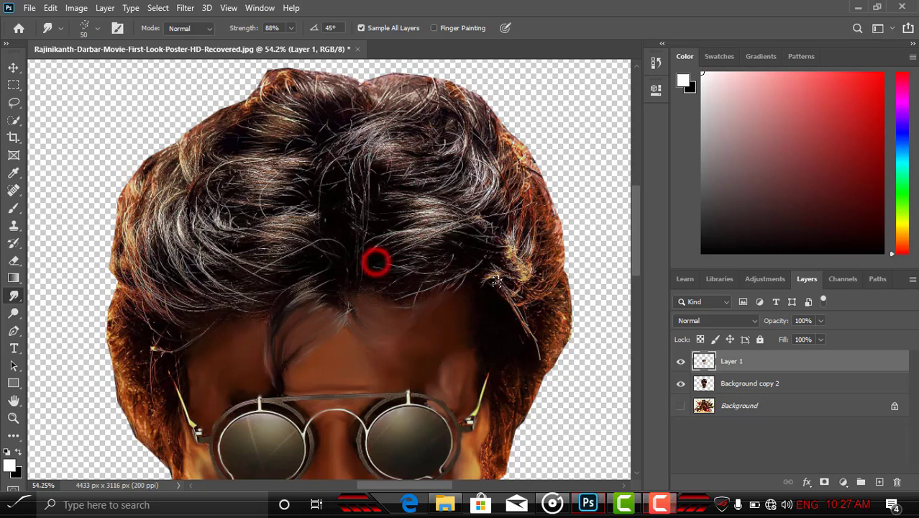
key("ctrl+z")
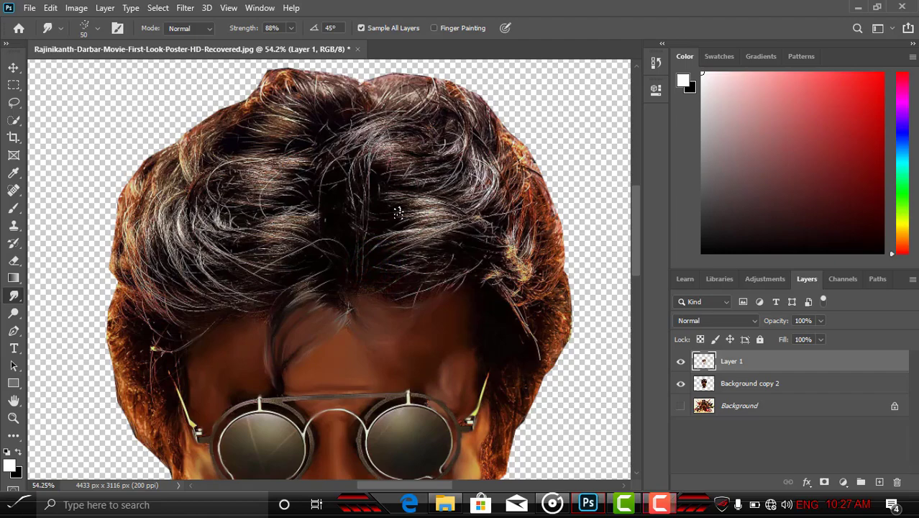
- Set the angle of the 50 px Smudge hair brush to 92°
key("z")
left_click_drag(396, 221, 423, 260)
key("s")
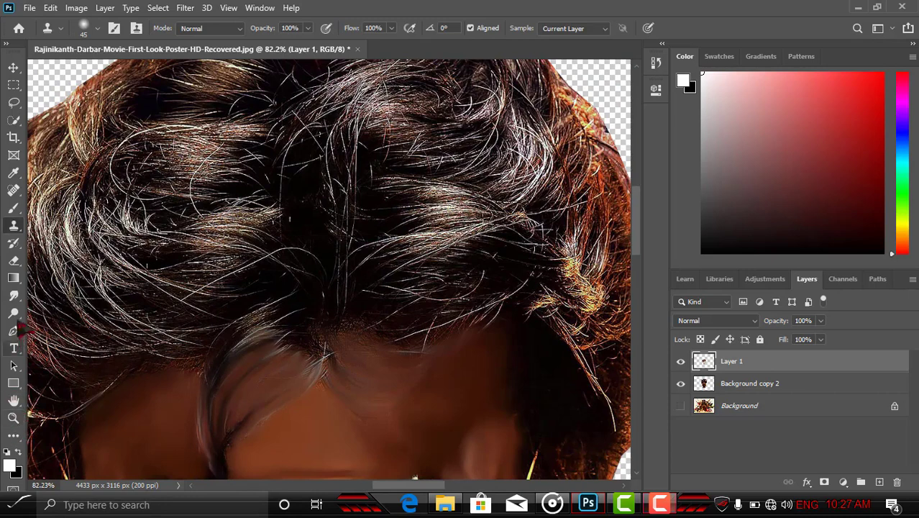
left_click(13, 295)
right_click(373, 261)
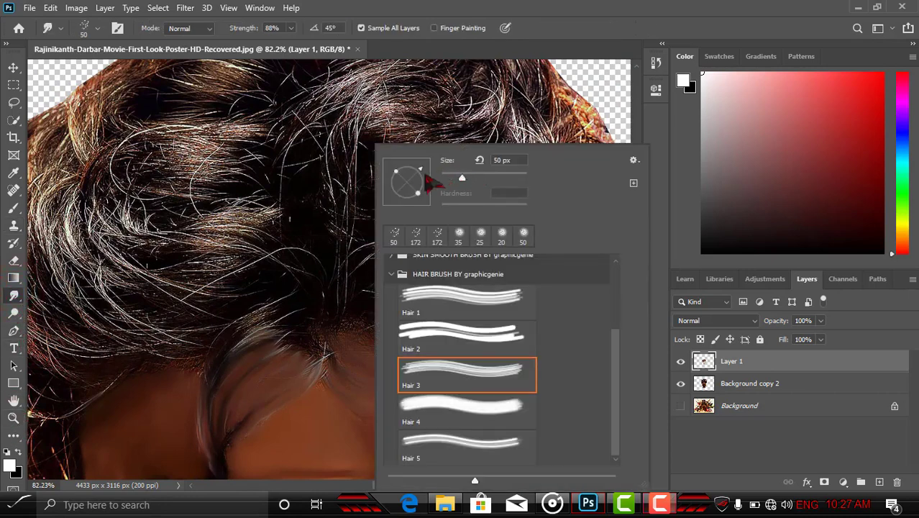
left_click(353, 292)
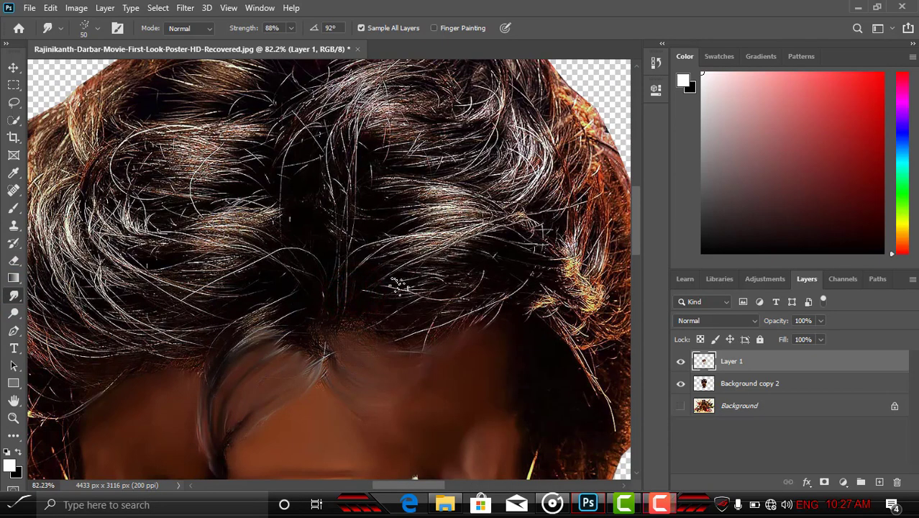
- Smudge the front hair strands above the forehead on Layer 1, following their flow away from the parting
left_click(369, 302)
left_click(389, 293)
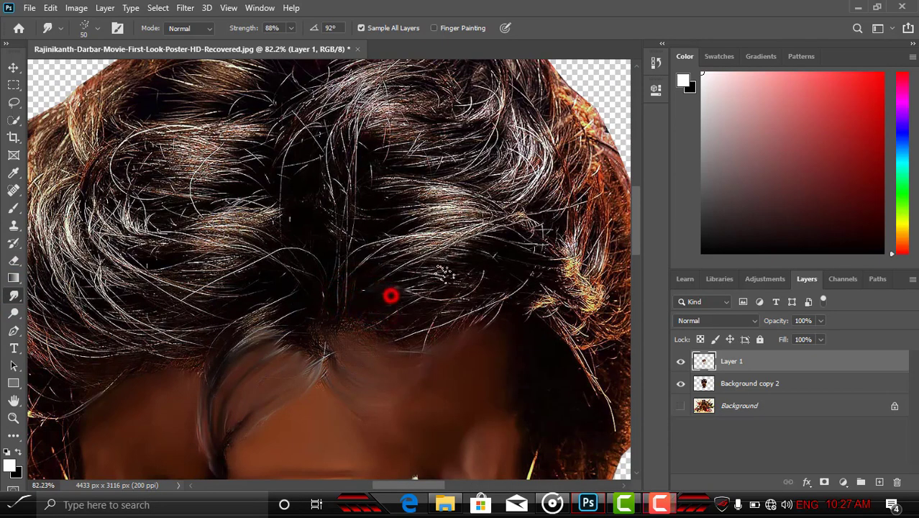
mouse_move(425, 291)
left_mouse_down()
mouse_move(466, 284)
mouse_move(484, 299)
left_mouse_up()
left_click_drag(388, 318, 517, 302)
left_click_drag(425, 318, 531, 276)
mouse_move(393, 279)
left_mouse_down()
mouse_move(409, 264)
mouse_move(489, 257)
left_mouse_up()
left_click_drag(438, 276, 495, 254)
mouse_move(375, 273)
left_mouse_down()
mouse_move(435, 259)
mouse_move(494, 224)
left_mouse_up()
left_click_drag(451, 252, 515, 217)
left_click_drag(400, 282, 471, 274)
mouse_move(392, 300)
left_mouse_down()
mouse_move(469, 300)
mouse_move(492, 289)
mouse_move(480, 283)
mouse_move(486, 274)
left_mouse_up()
- Rotate the canvas and smudge the front hair on Layer 1 into smooth locks, extending back toward the crown
mouse_move(409, 229)
left_mouse_down()
mouse_move(506, 218)
mouse_move(326, 210)
mouse_move(287, 228)
mouse_move(343, 207)
left_mouse_up()
key("r")
key("s")
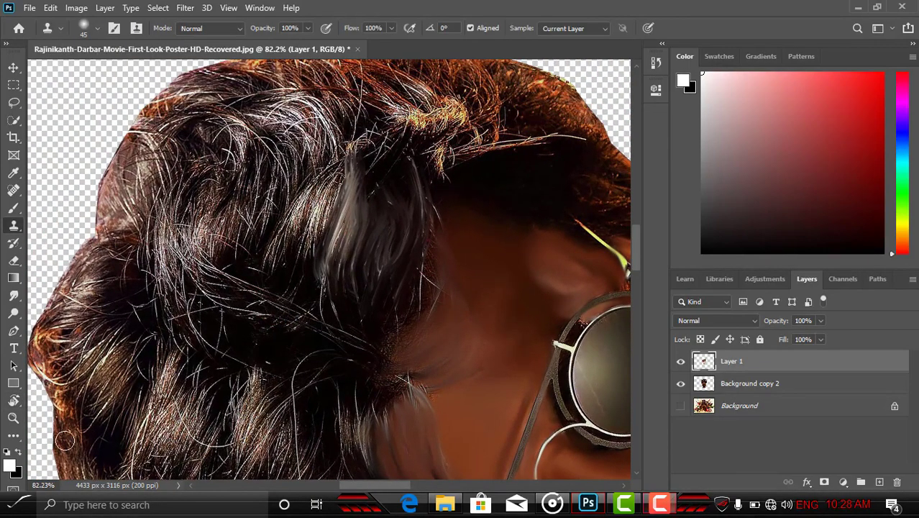
left_click(13, 435)
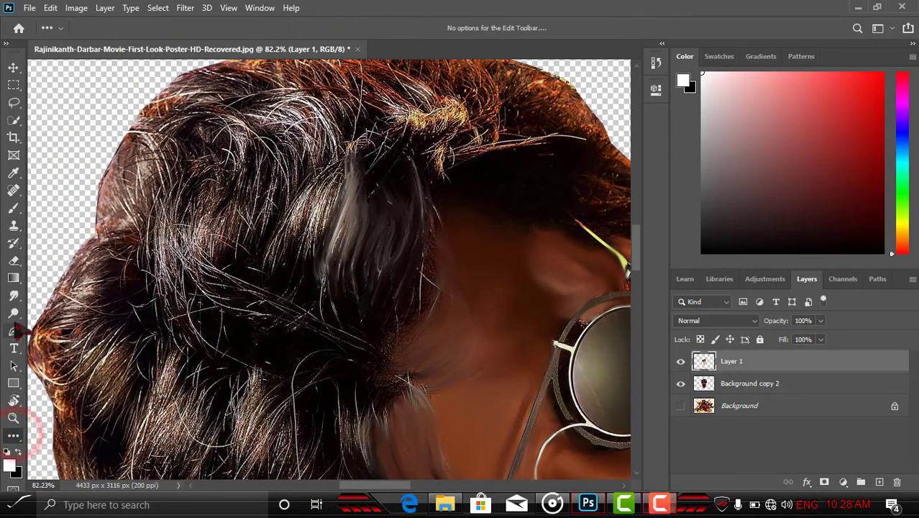
left_click(14, 295)
left_click(306, 282)
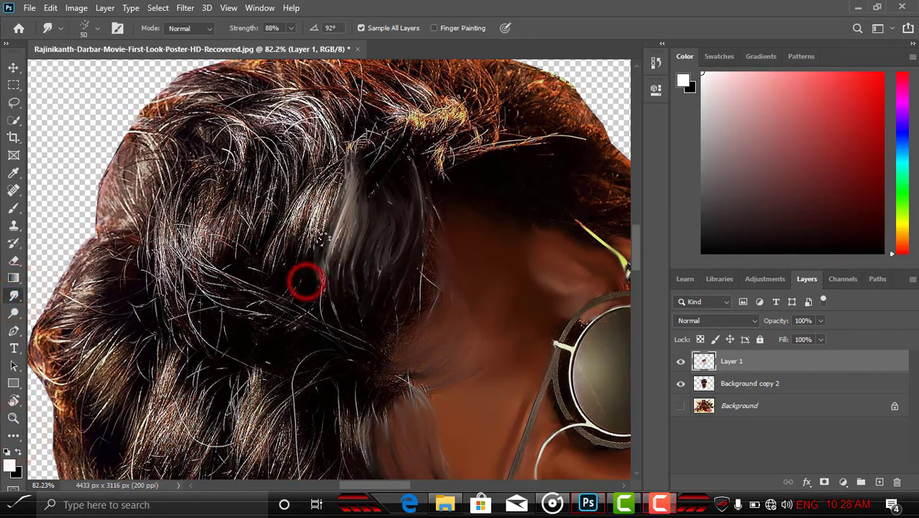
mouse_move(314, 265)
left_mouse_down()
mouse_move(335, 198)
mouse_move(325, 174)
left_mouse_up()
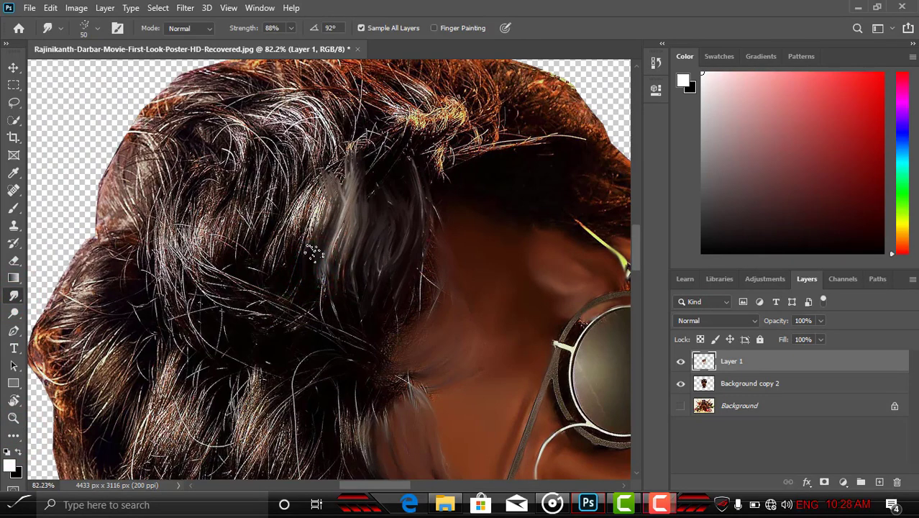
mouse_move(334, 264)
left_mouse_down()
mouse_move(353, 210)
mouse_move(343, 314)
left_mouse_up()
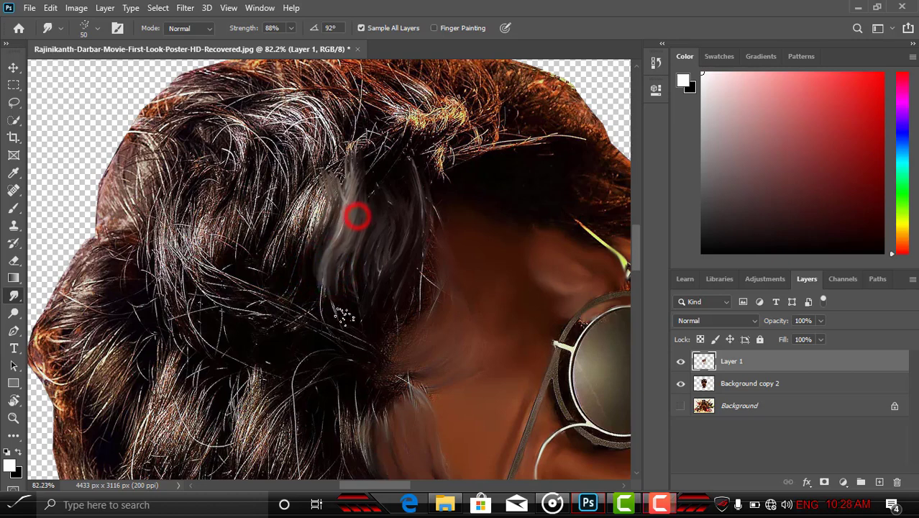
mouse_move(315, 182)
left_mouse_down()
mouse_move(303, 281)
mouse_move(332, 152)
left_mouse_up()
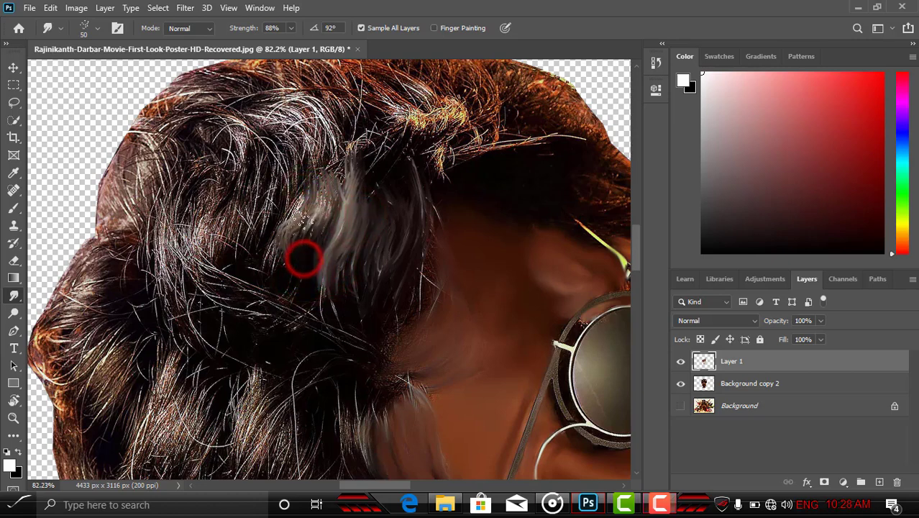
left_click_drag(318, 220, 318, 180)
left_click_drag(275, 264, 302, 213)
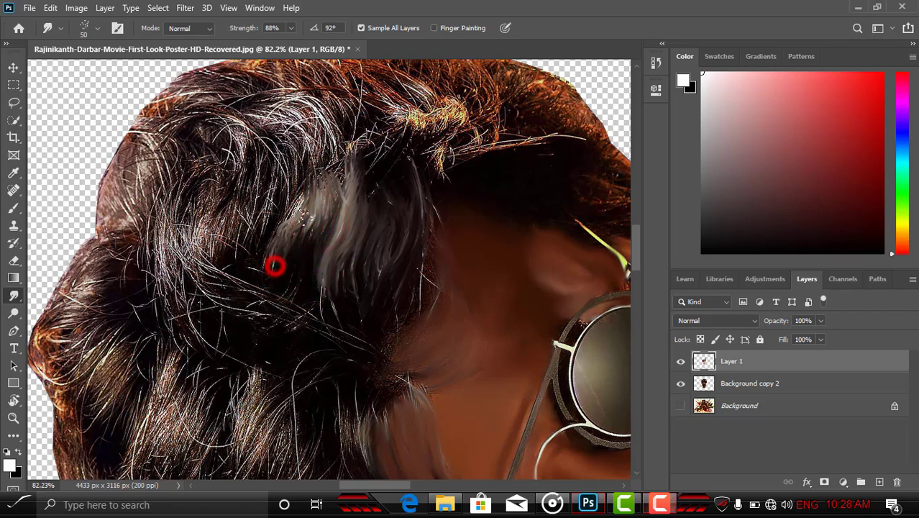
left_click_drag(274, 248, 341, 148)
mouse_move(301, 212)
left_mouse_down()
mouse_move(324, 172)
mouse_move(312, 171)
mouse_move(323, 153)
mouse_move(321, 125)
left_mouse_up()
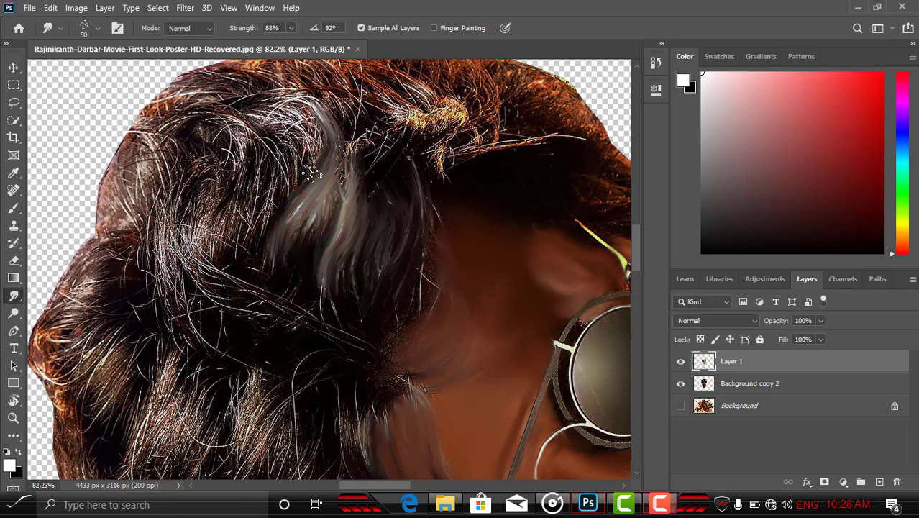
mouse_move(310, 172)
left_mouse_down()
mouse_move(301, 174)
mouse_move(293, 98)
left_mouse_up()
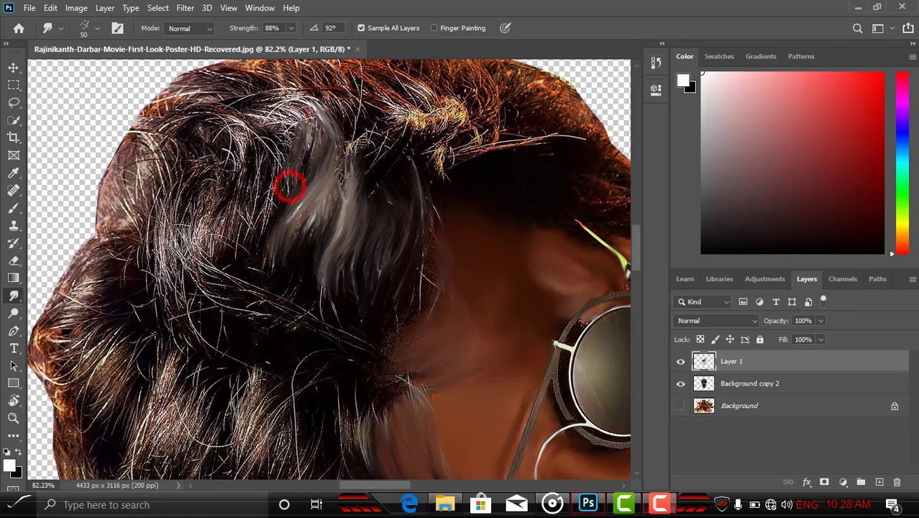
mouse_move(303, 158)
left_mouse_down()
mouse_move(297, 181)
mouse_move(184, 128)
mouse_move(273, 218)
left_mouse_up()
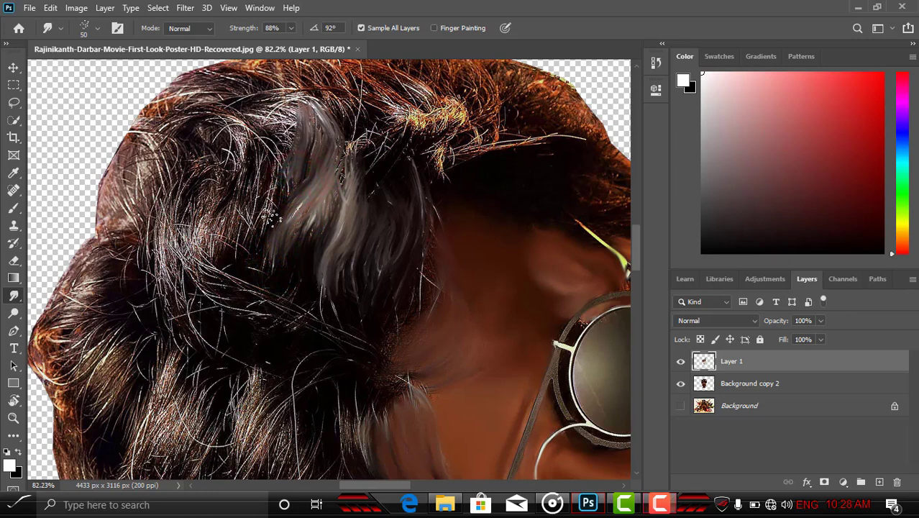
- Undo all the hair smudge strokes made on Layer 1
key("ctrl+z")
key("ctrl+z")
key("ctrl+z")
key("ctrl+z")
key("ctrl+z")
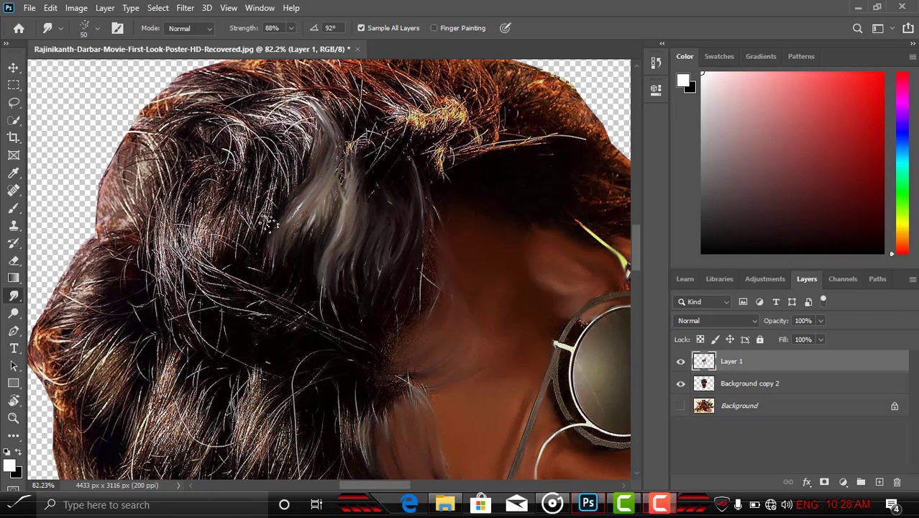
key("ctrl+z")
key("ctrl+z")
key("ctrl+z")
key("ctrl+z")
key("ctrl+z")
key("ctrl+z")
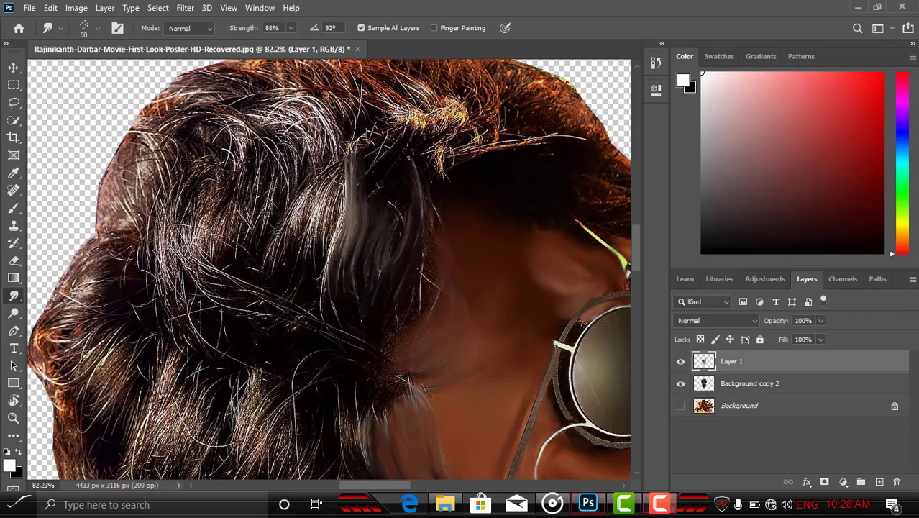
key("ctrl+z")
key("ctrl+z")
key("ctrl+z")
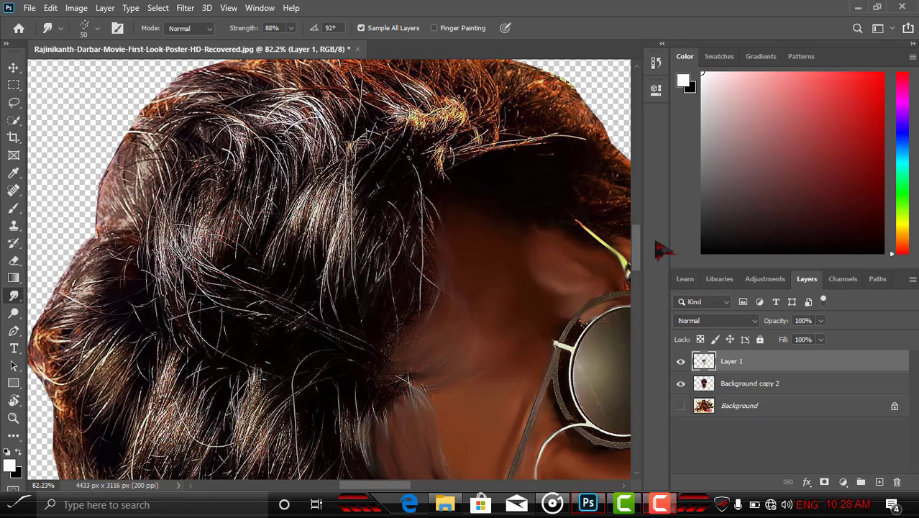
- Add a new layer above Layer 1 and smudge the first dark strands along the front hairline on it
left_click(880, 482)
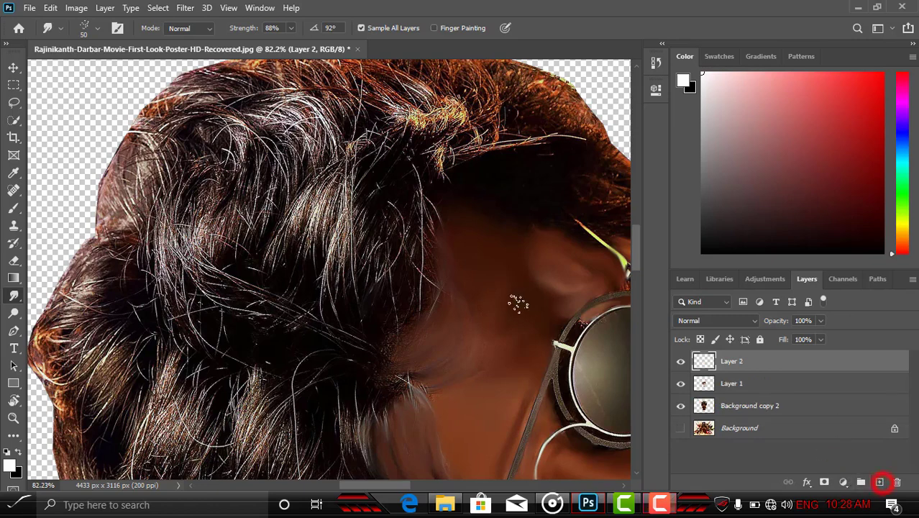
left_click(365, 323)
left_click_drag(379, 255, 409, 238)
left_click_drag(388, 279, 403, 230)
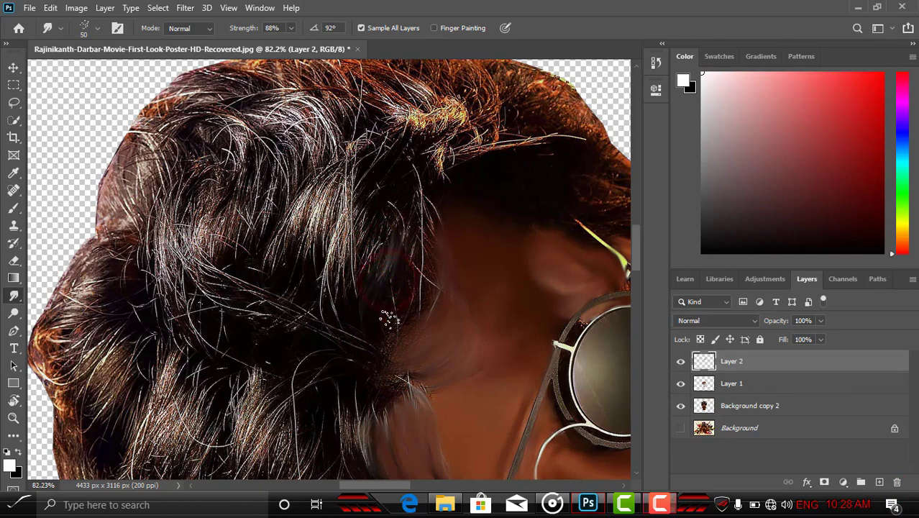
left_click_drag(389, 317, 424, 189)
left_click_drag(394, 293, 394, 143)
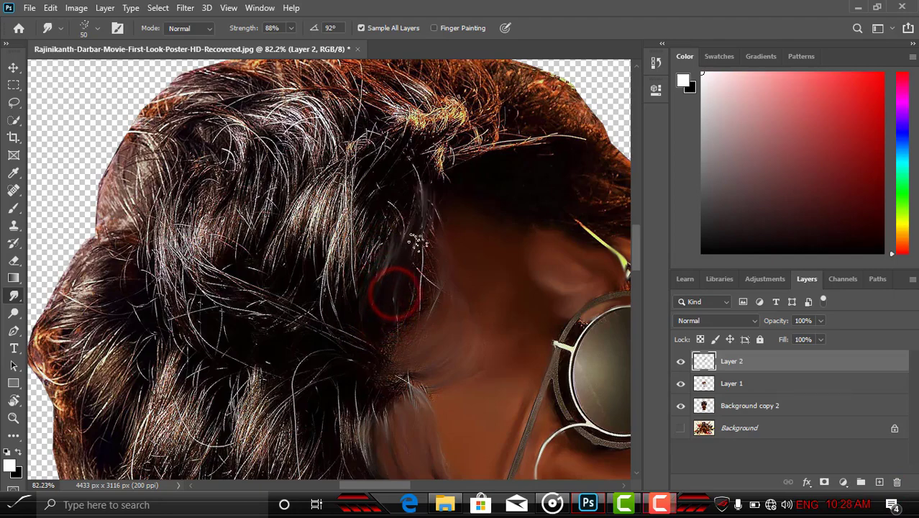
- Smudge the dark strands just above the forehead on Layer 2 into smooth locks sweeping from the parting toward the side
key("r")
mouse_move(477, 267)
left_mouse_down()
mouse_move(452, 168)
mouse_move(275, 189)
mouse_move(297, 208)
mouse_move(267, 193)
mouse_move(245, 253)
left_mouse_up()
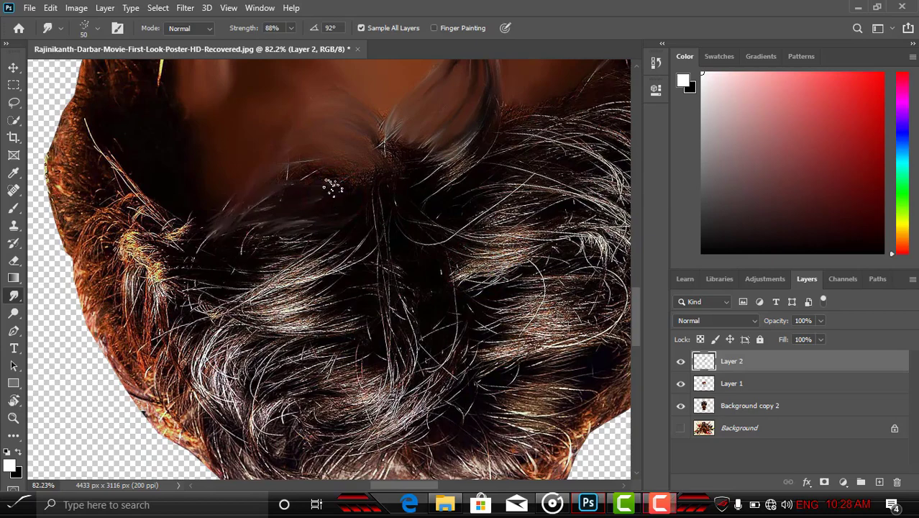
key("ctrl+z")
mouse_move(339, 233)
left_mouse_down()
mouse_move(237, 284)
mouse_move(326, 291)
mouse_move(231, 263)
mouse_move(246, 242)
mouse_move(300, 240)
left_mouse_up()
key("r")
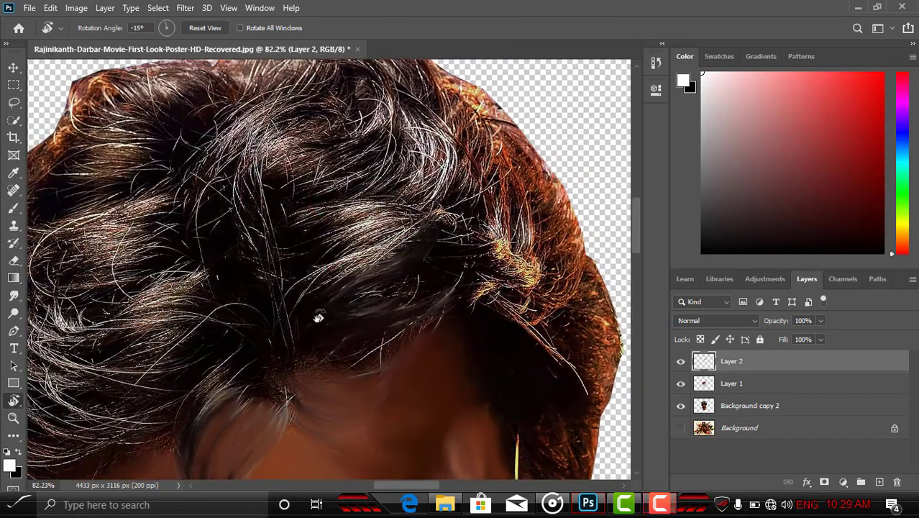
key("s")
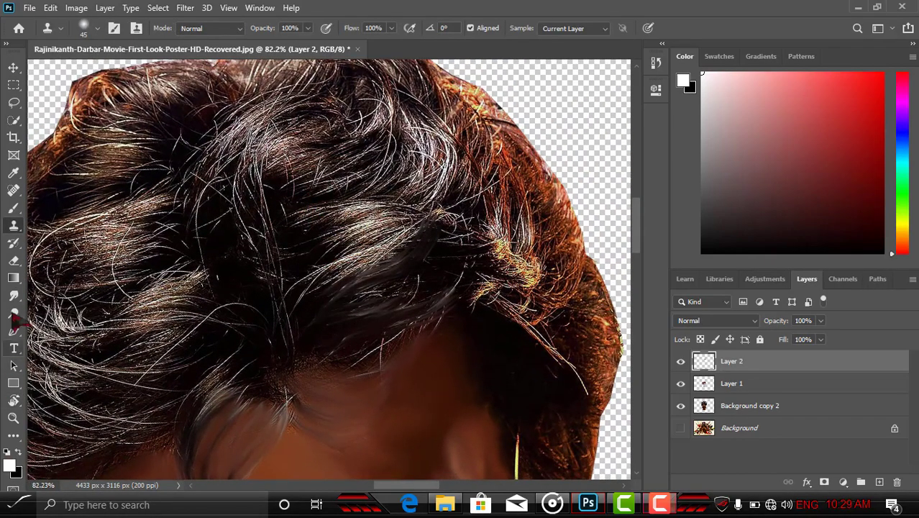
left_click(13, 295)
mouse_move(333, 273)
left_mouse_down()
mouse_move(387, 249)
mouse_move(400, 210)
left_mouse_up()
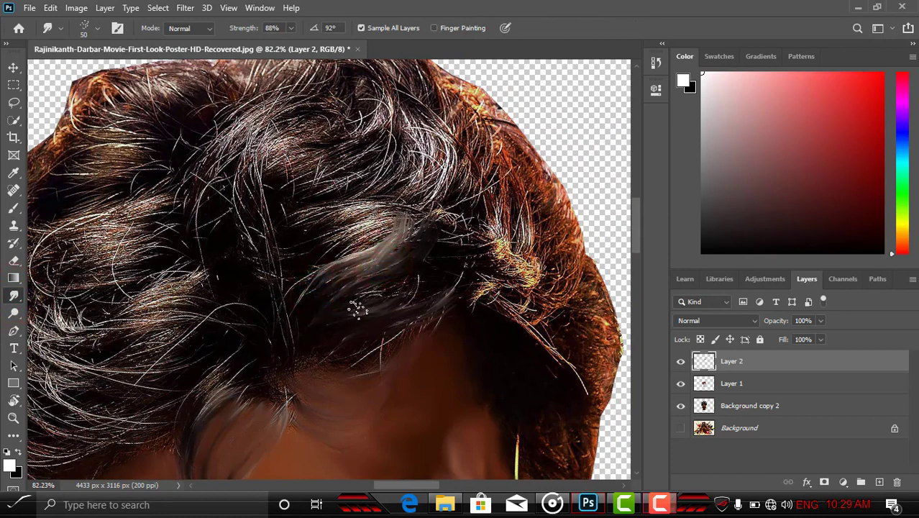
left_click_drag(358, 308, 433, 248)
left_click_drag(357, 348, 359, 347)
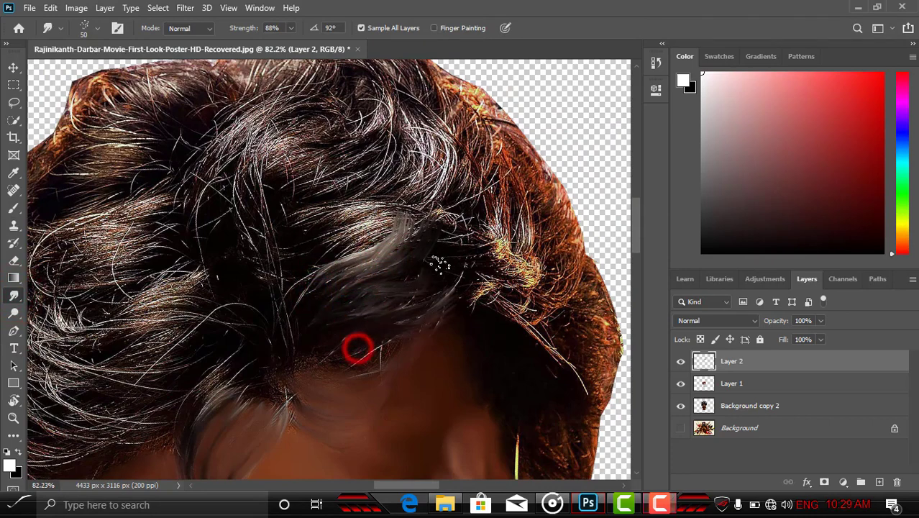
mouse_move(437, 264)
left_mouse_down()
mouse_move(339, 328)
mouse_move(357, 313)
mouse_move(334, 303)
mouse_move(340, 294)
mouse_move(419, 245)
left_mouse_up()
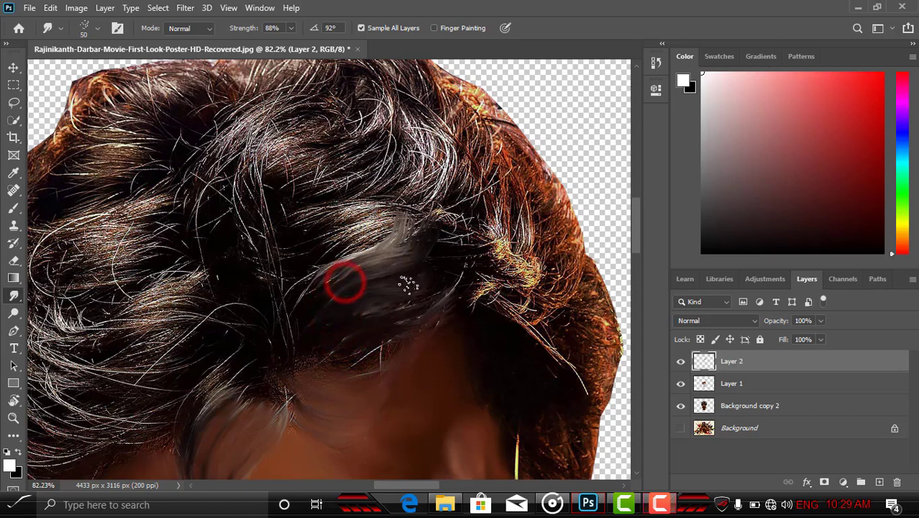
- Smudge the lighter lock above the dark front strands on Layer 2 into a smooth wave following its curve
left_click_drag(321, 262, 437, 196)
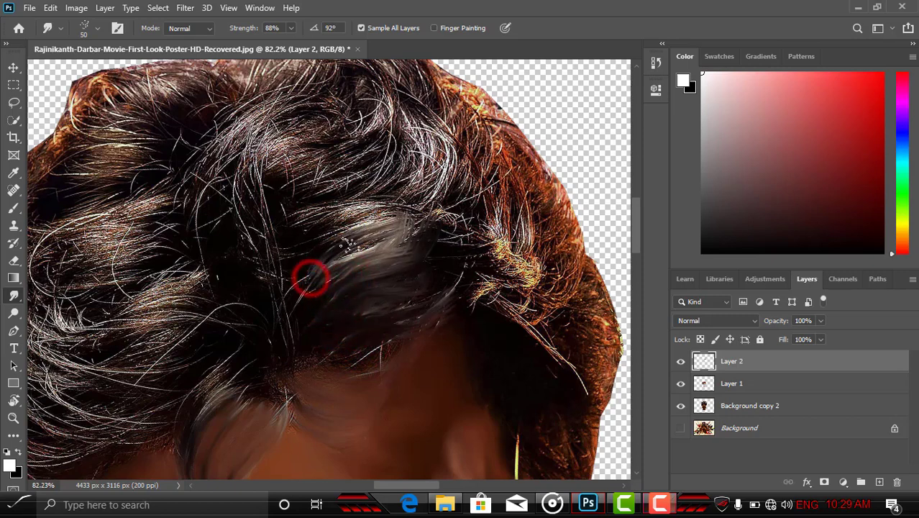
mouse_move(349, 248)
left_mouse_down()
mouse_move(312, 315)
mouse_move(437, 218)
left_mouse_up()
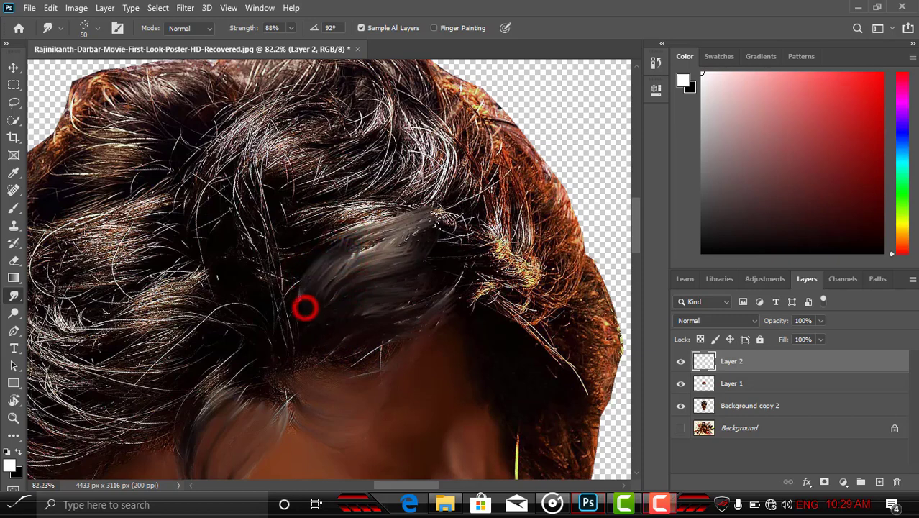
left_click_drag(297, 279, 293, 275)
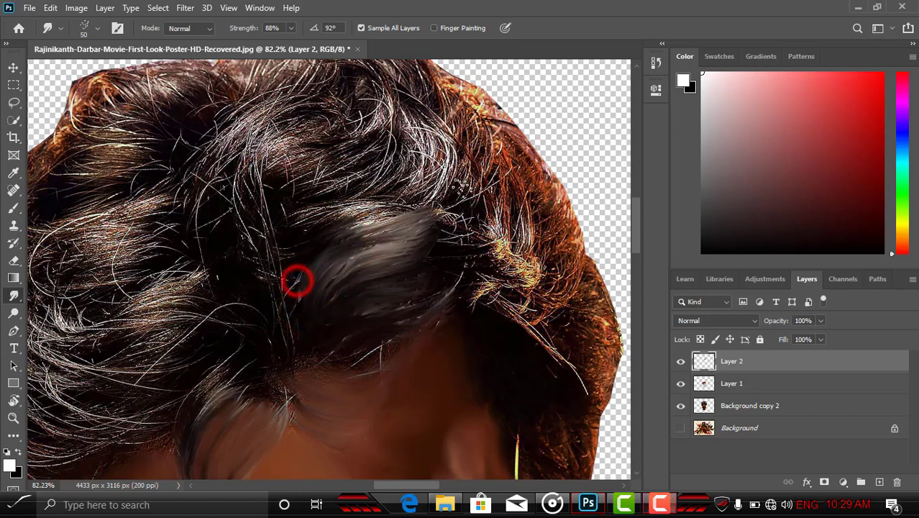
mouse_move(394, 215)
left_mouse_down()
mouse_move(335, 239)
mouse_move(308, 267)
left_mouse_up()
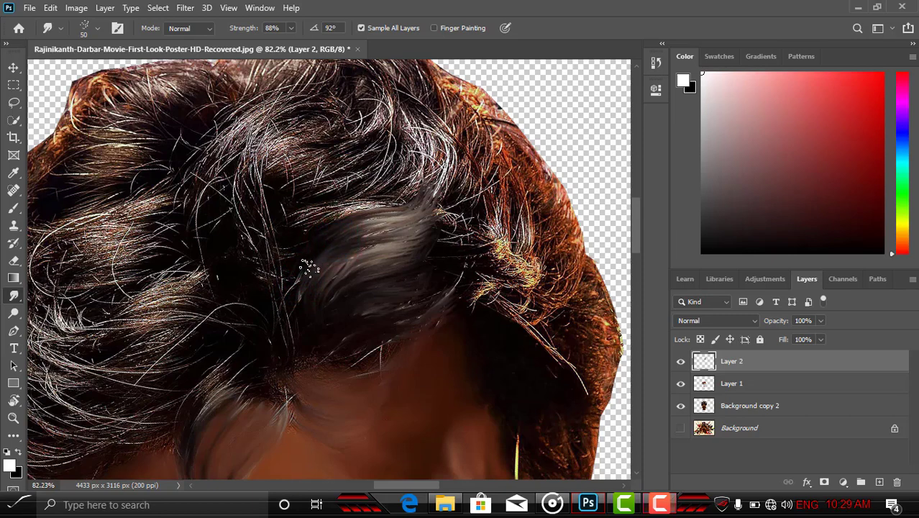
- Smudge the strands behind the light front lock on Layer 2, curving their ends up toward the orange hair edge
mouse_move(389, 197)
left_mouse_down()
mouse_move(335, 218)
mouse_move(303, 266)
mouse_move(390, 209)
left_mouse_up()
mouse_move(322, 240)
left_mouse_down()
mouse_move(334, 221)
mouse_move(475, 205)
left_mouse_up()
mouse_move(295, 233)
left_mouse_down()
mouse_move(360, 188)
mouse_move(323, 221)
left_mouse_up()
mouse_move(307, 228)
left_mouse_down()
mouse_move(335, 203)
mouse_move(390, 195)
mouse_move(404, 205)
mouse_move(359, 185)
left_mouse_up()
mouse_move(423, 196)
left_mouse_down()
mouse_move(434, 205)
mouse_move(406, 188)
left_mouse_up()
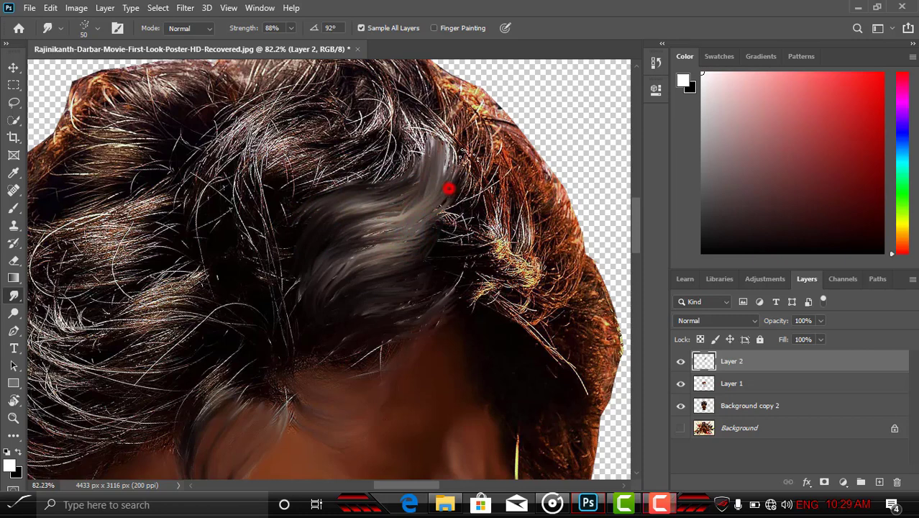
mouse_move(467, 153)
left_mouse_down()
mouse_move(371, 71)
mouse_move(429, 152)
mouse_move(442, 198)
left_mouse_up()
left_click_drag(459, 126, 453, 108)
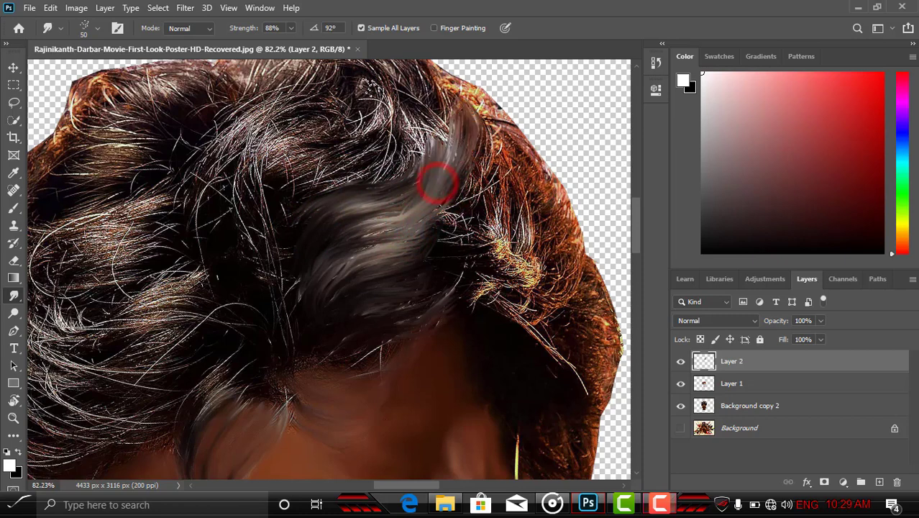
left_click_drag(445, 152, 446, 148)
- Smudge the white and grey strands between the smoothed wave and the crown on Layer 2 into flowing locks
scroll(394, 230, "up", 2)
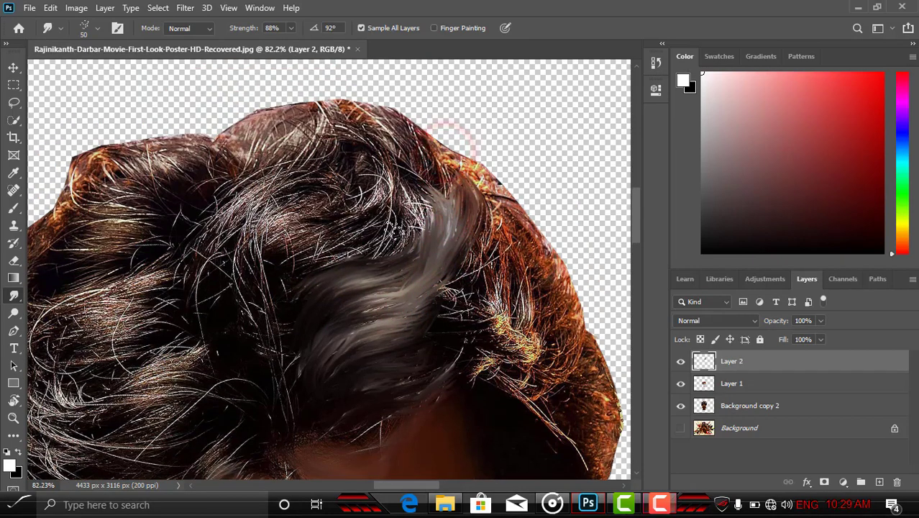
left_click_drag(306, 269, 293, 289)
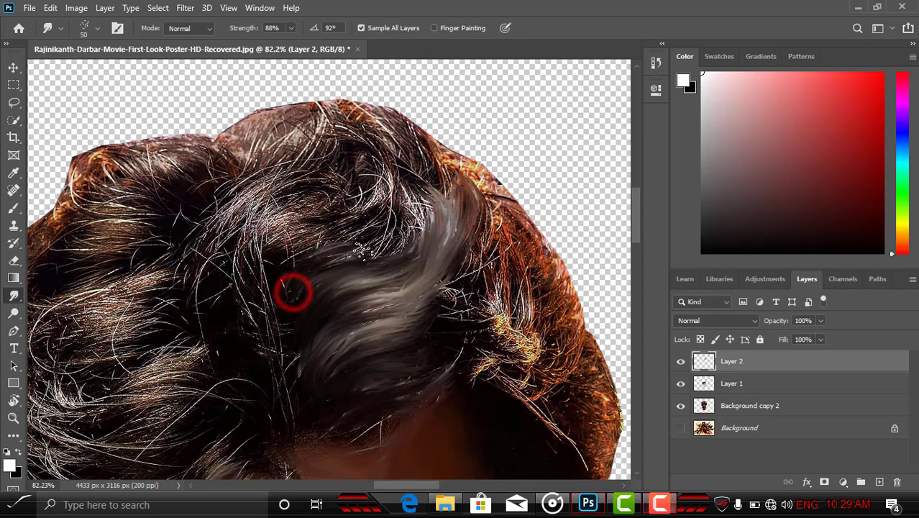
left_click_drag(419, 223, 421, 220)
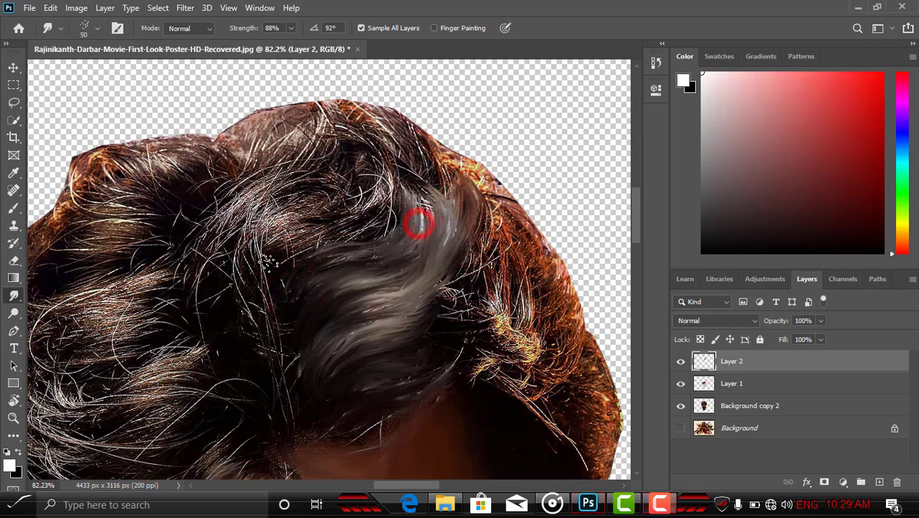
left_click_drag(282, 264, 283, 263)
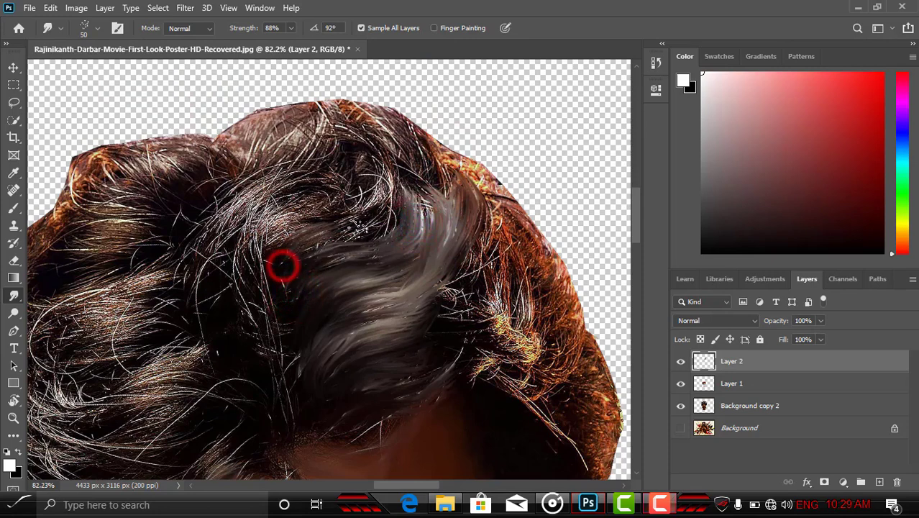
left_click(299, 264)
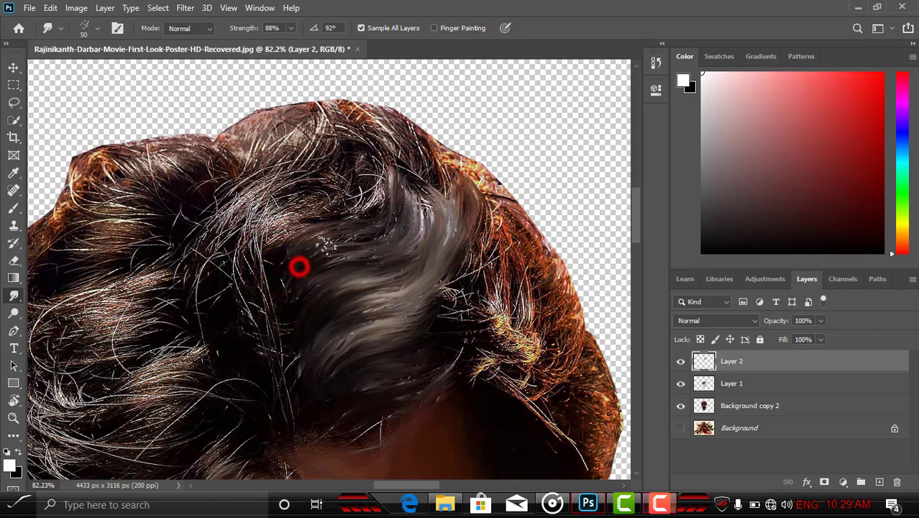
left_click_drag(299, 244, 298, 242)
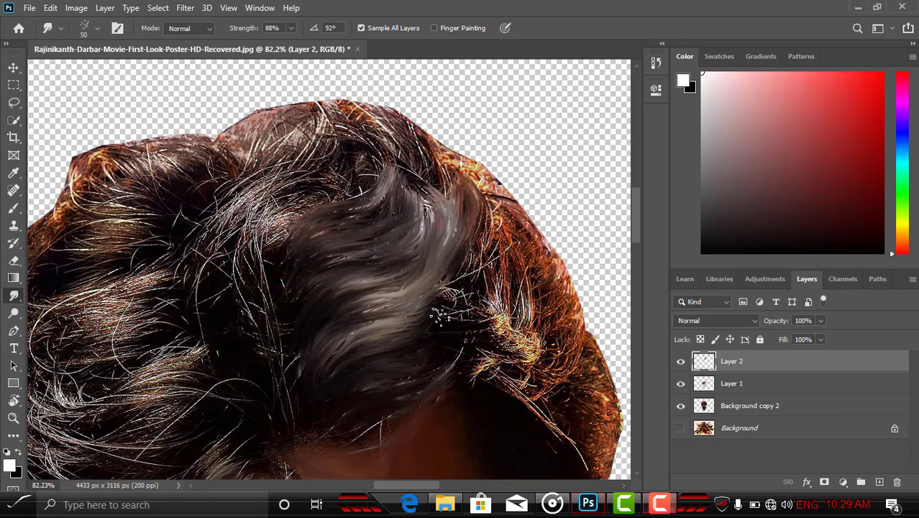
- Smudge the strands between the grey wave and the golden tuft on Layer 2, and touch up the dark front locks
left_click_drag(466, 309, 501, 280)
mouse_move(497, 243)
left_mouse_down()
mouse_move(472, 291)
mouse_move(468, 348)
mouse_move(288, 373)
left_mouse_up()
left_click(469, 294)
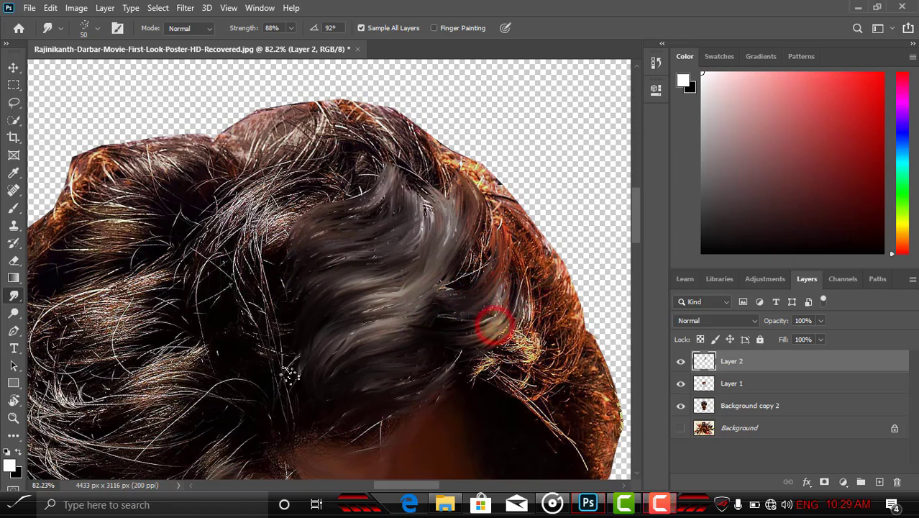
left_click(375, 346)
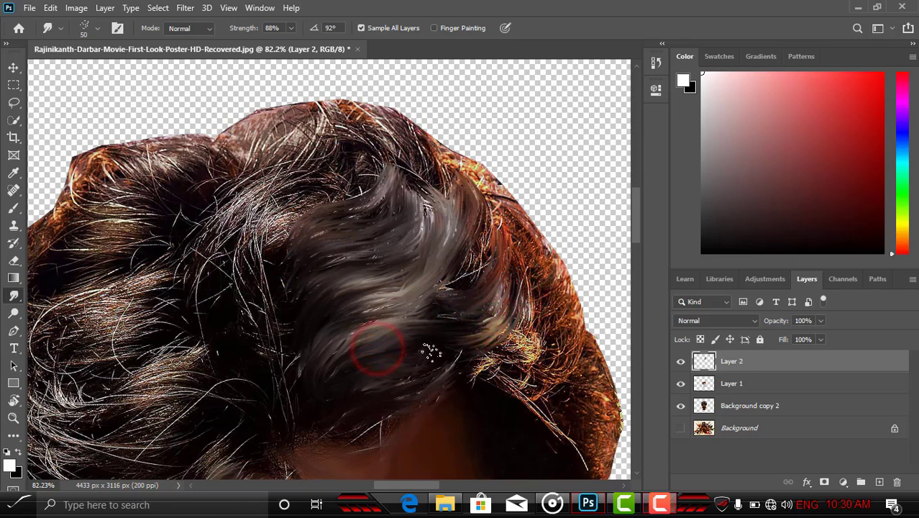
left_click(406, 334)
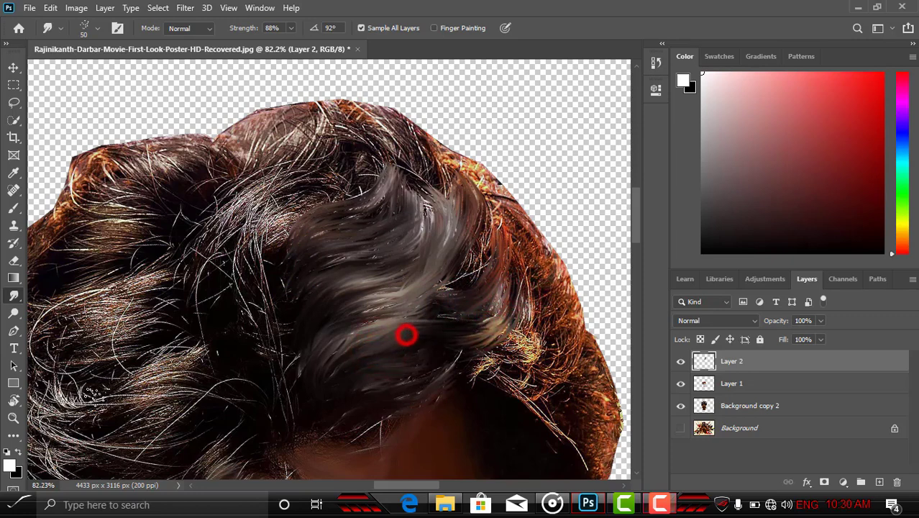
left_click(382, 396)
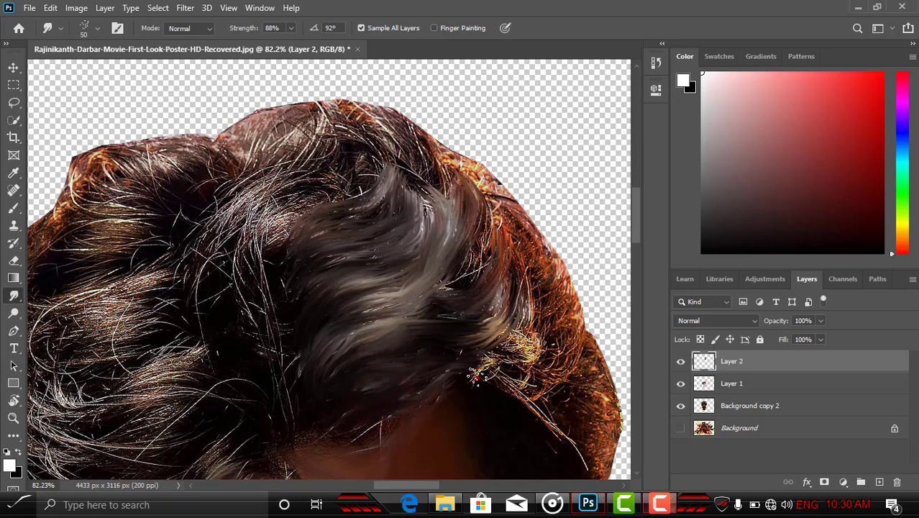
- Smudge the golden tuft above the temple into curved strands on Layer 2 and blend it into the front locks
left_click_drag(477, 376, 541, 344)
left_click_drag(529, 288, 507, 340)
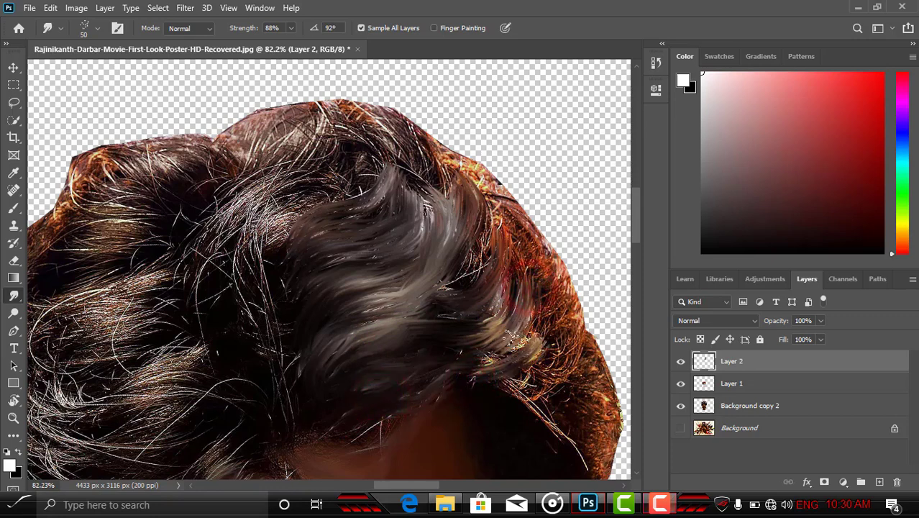
left_click(521, 338)
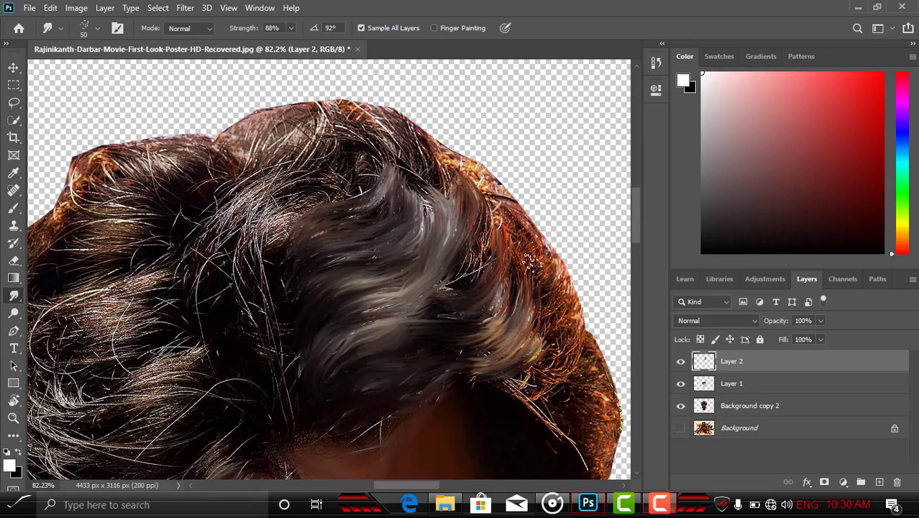
left_click(509, 274)
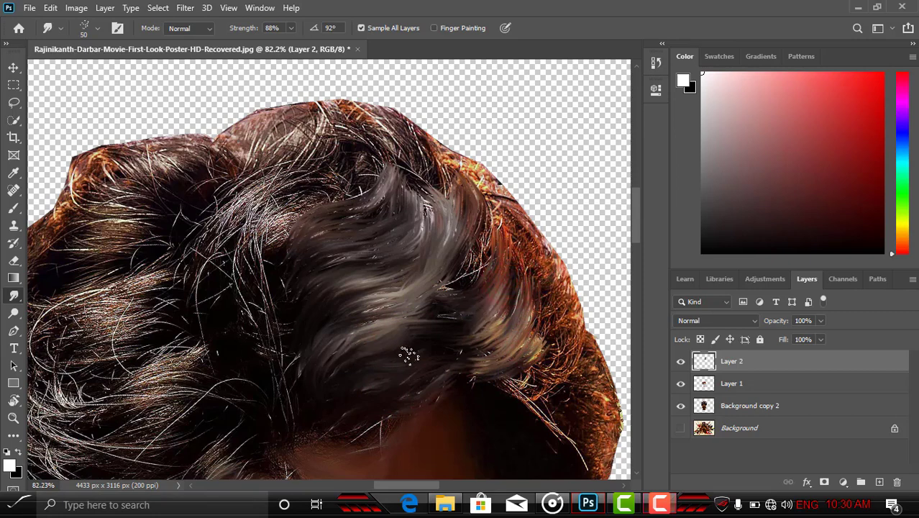
left_click(453, 367)
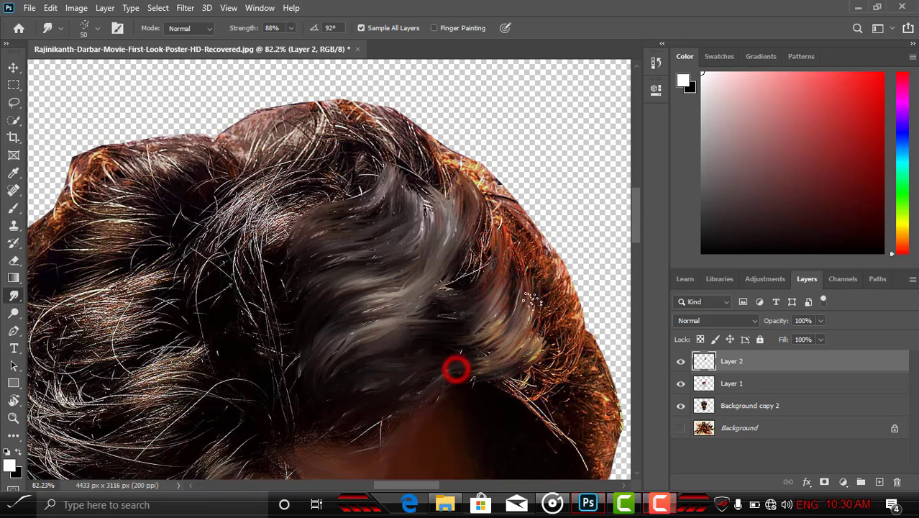
left_click(425, 328)
left_click(440, 289)
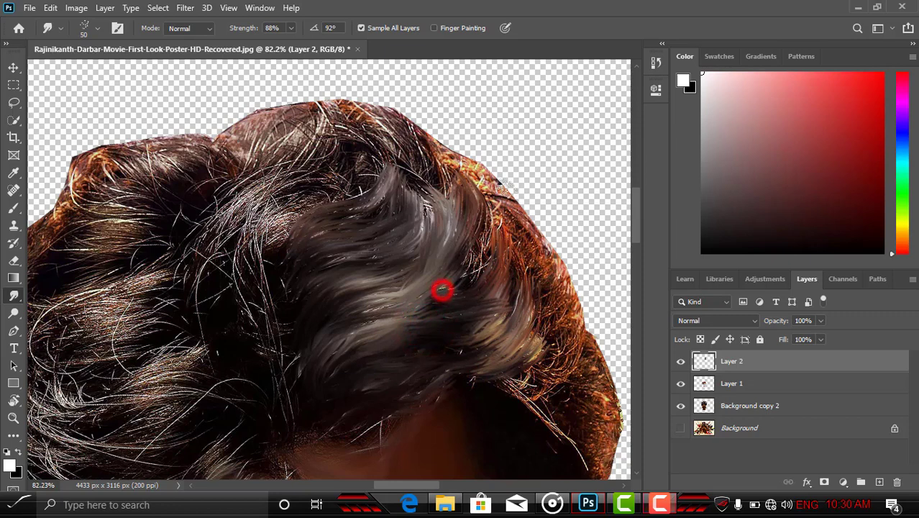
- Smudge the orange and reddish-brown strands above the golden tuft on Layer 2 out to the edge of the head
left_click_drag(483, 185, 477, 237)
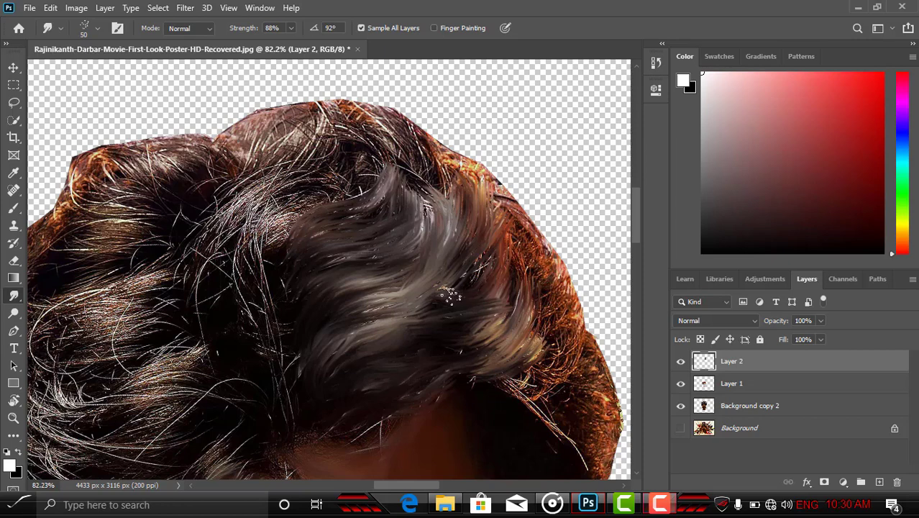
left_click(447, 294)
left_click(495, 232)
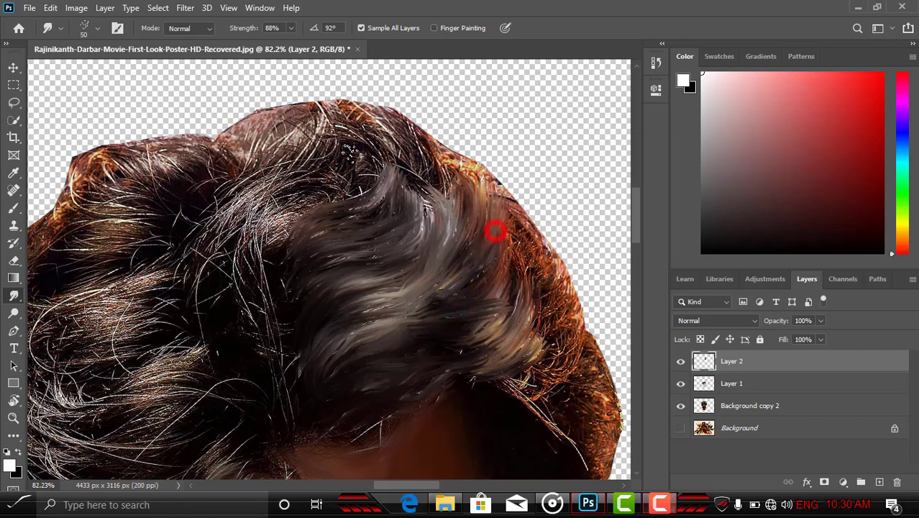
mouse_move(496, 258)
left_mouse_down()
mouse_move(415, 182)
mouse_move(462, 267)
mouse_move(487, 263)
left_mouse_up()
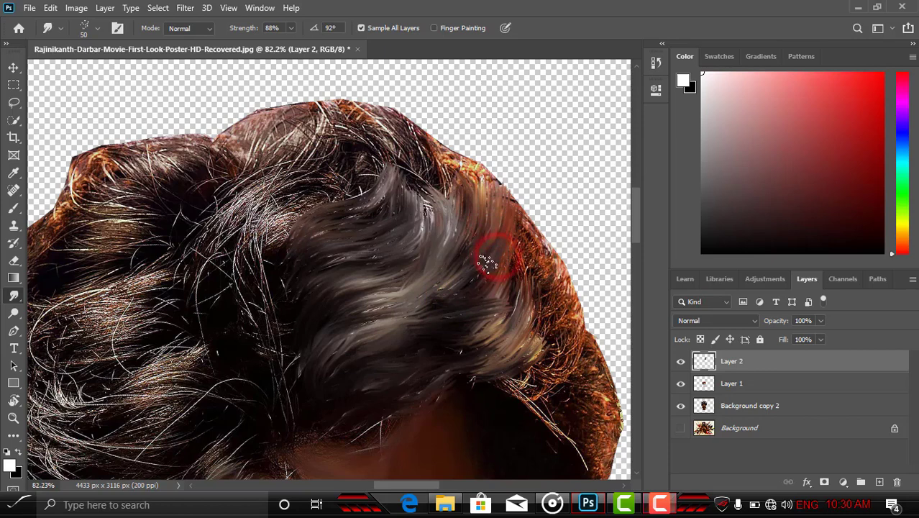
left_click(508, 275)
left_click(523, 277)
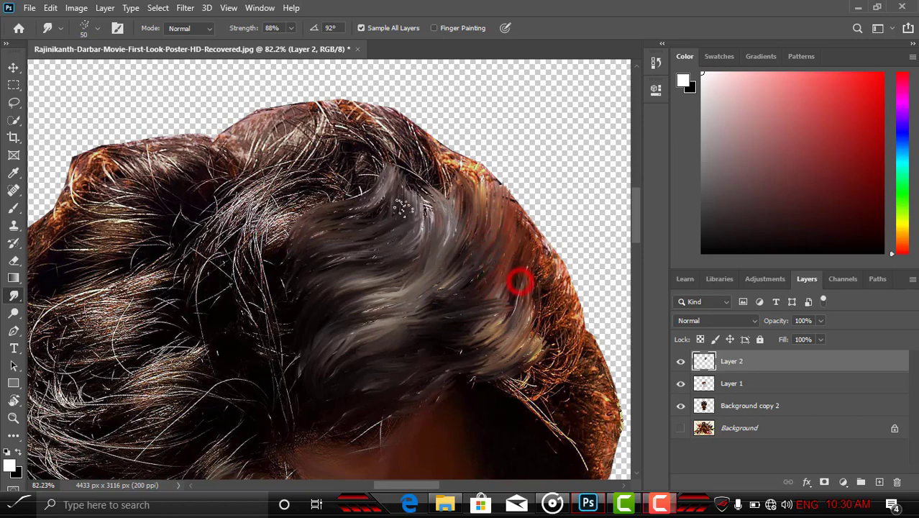
left_click_drag(532, 299, 559, 240)
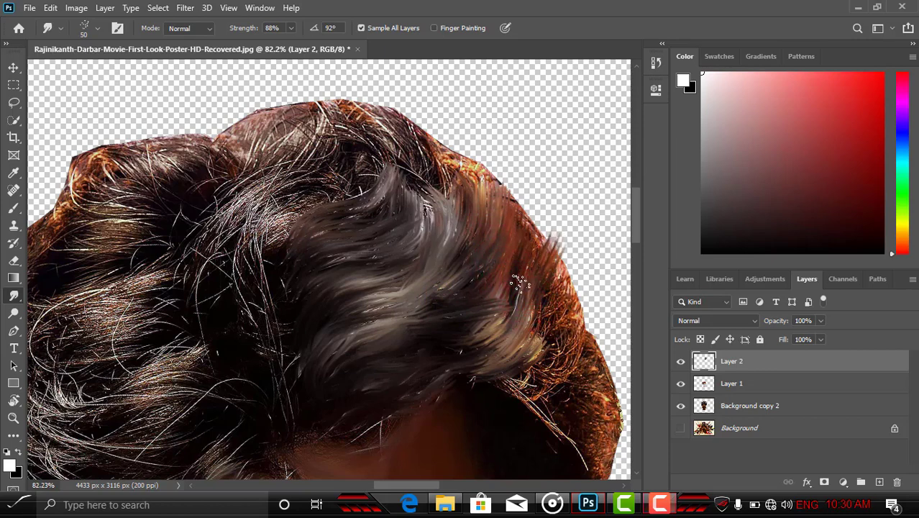
- Undo the last smudge stroke, and smudge the reddish-brown strands beside the golden tuft out to the head's edge on Layer 2
key("ctrl+z")
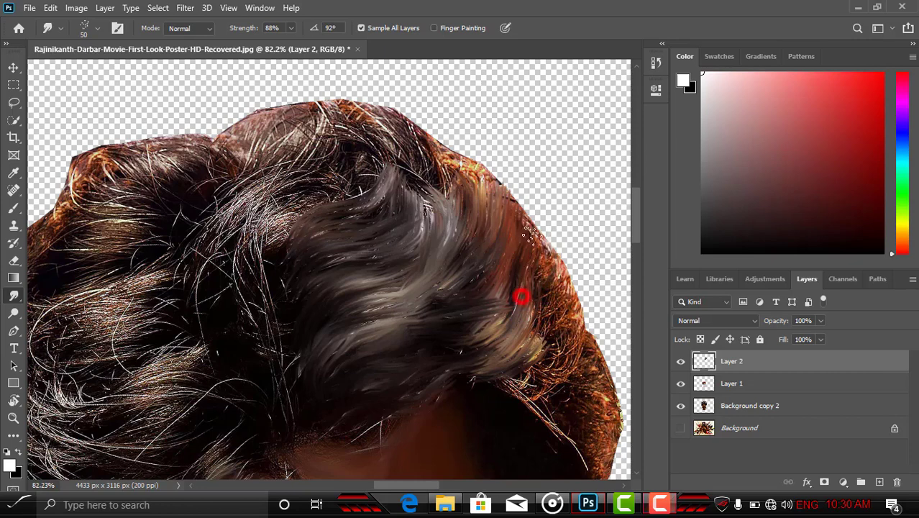
left_click_drag(531, 316, 543, 230)
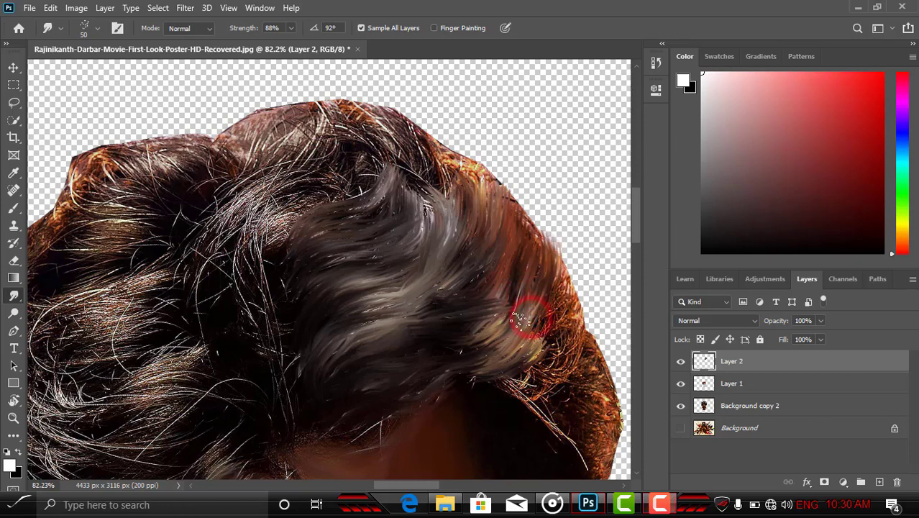
mouse_move(536, 330)
left_mouse_down()
mouse_move(527, 359)
mouse_move(569, 321)
left_mouse_up()
mouse_move(500, 392)
left_mouse_down()
mouse_move(533, 387)
mouse_move(558, 318)
left_mouse_up()
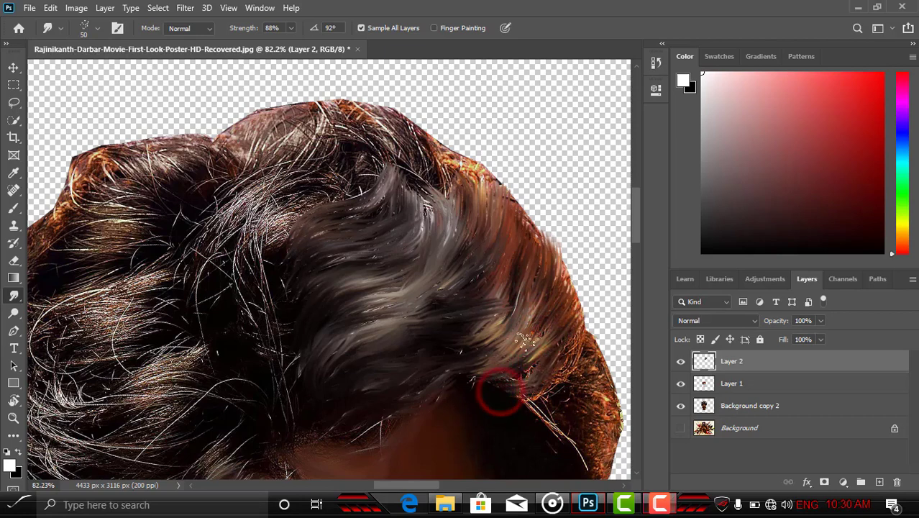
mouse_move(504, 386)
left_mouse_down()
mouse_move(568, 365)
mouse_move(573, 339)
left_mouse_up()
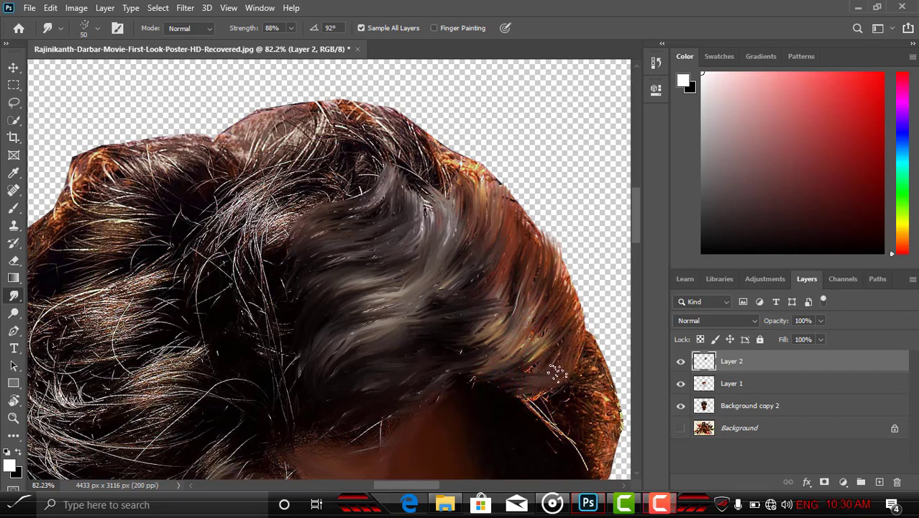
left_click_drag(557, 372, 548, 397)
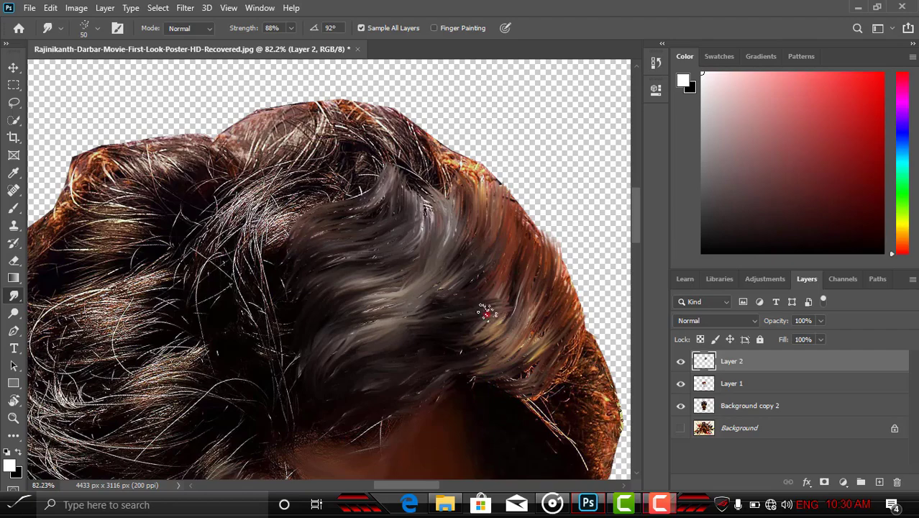
mouse_move(486, 313)
left_mouse_down()
mouse_move(449, 255)
mouse_move(481, 332)
left_mouse_up()
- Rotate the canvas and smudge the brown and golden strands around the tuft outward to the cut-out's edge
key("r")
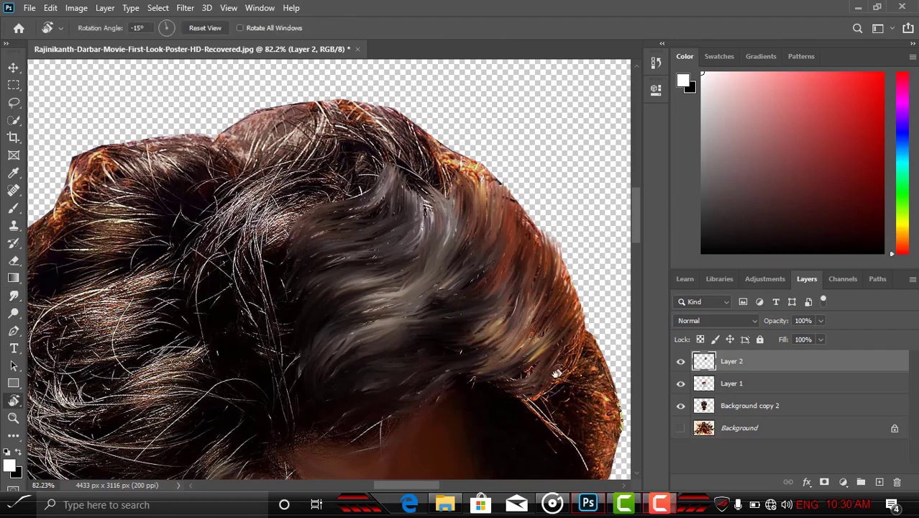
left_click_drag(559, 370, 142, 296)
key("r")
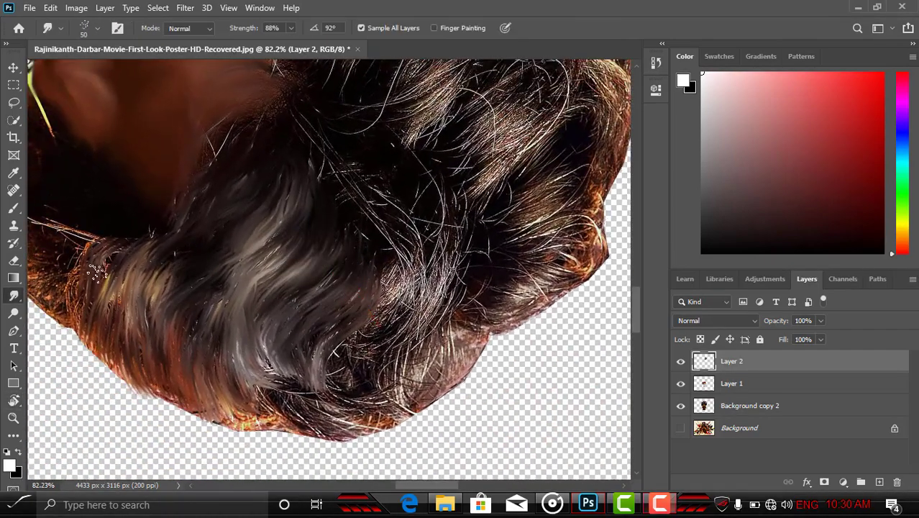
mouse_move(86, 288)
left_mouse_down()
mouse_move(72, 332)
mouse_move(129, 263)
left_mouse_up()
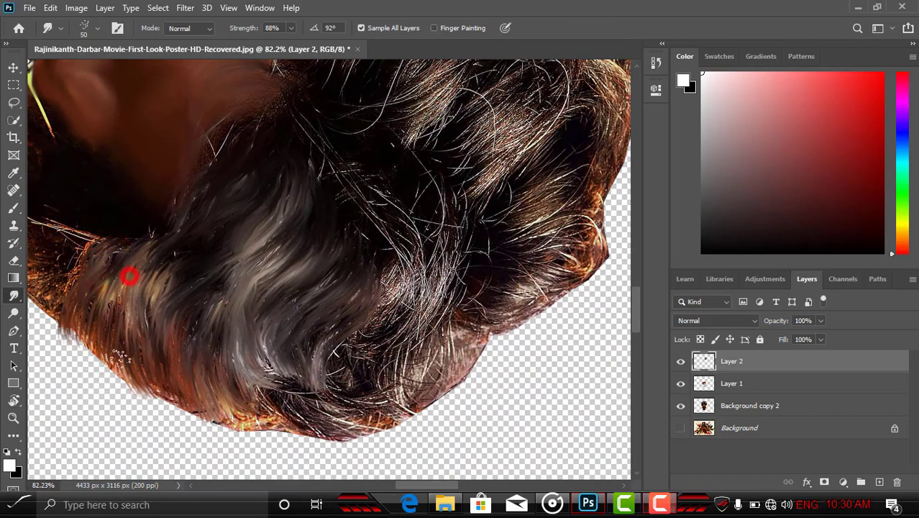
left_click_drag(121, 359, 138, 350)
mouse_move(108, 274)
left_mouse_down()
mouse_move(90, 320)
mouse_move(221, 407)
mouse_move(123, 335)
left_mouse_up()
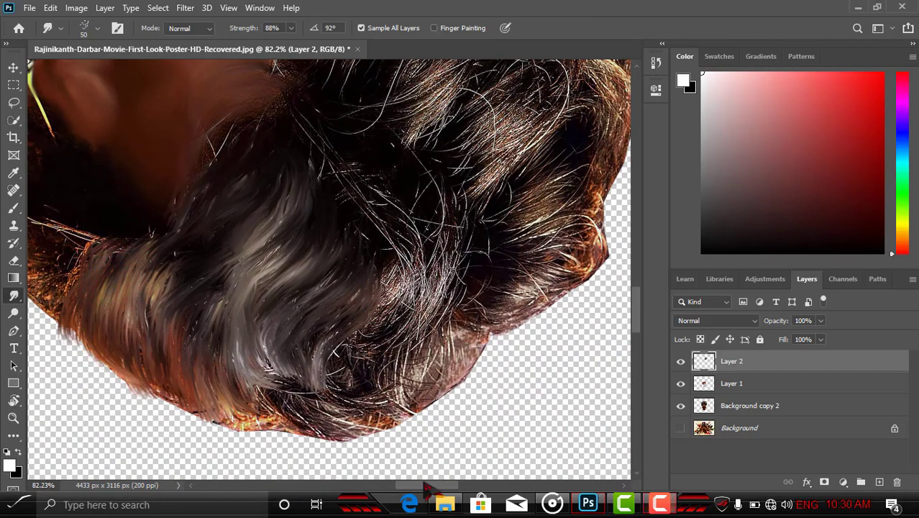
- Smudge the orange-brown hair between the golden tuft and the temple into strands running past the cut-out's edge
left_click_drag(428, 489, 399, 486)
left_click_drag(361, 256, 362, 255)
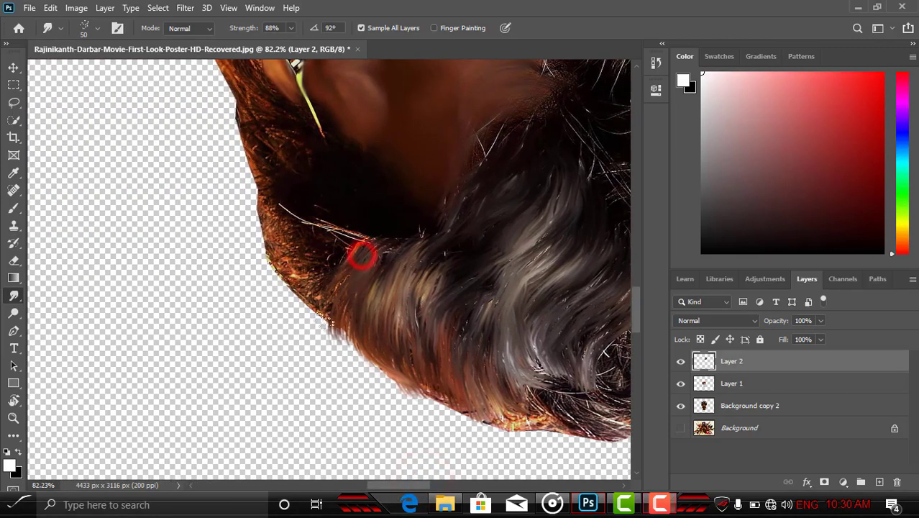
left_click_drag(324, 320, 361, 365)
mouse_move(327, 258)
left_mouse_down()
mouse_move(315, 292)
mouse_move(361, 370)
left_mouse_up()
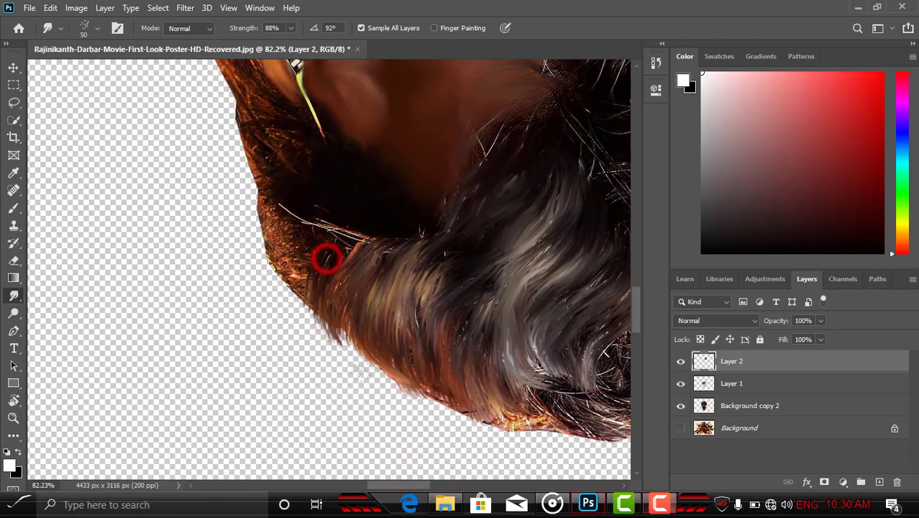
mouse_move(353, 299)
left_mouse_down()
mouse_move(380, 359)
mouse_move(443, 370)
left_mouse_up()
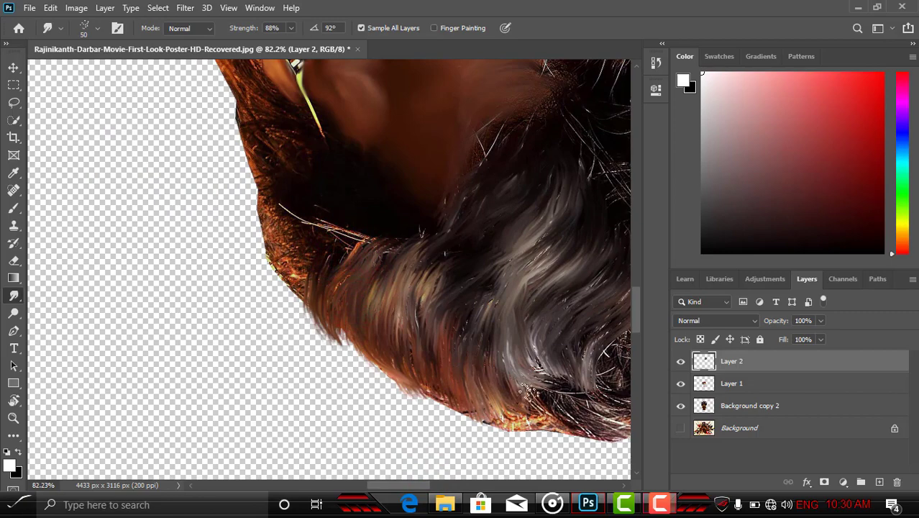
- Rotate the canvas and smudge the stray light strands above the temple into one long curved lock on Layer 2
key("r")
mouse_move(531, 388)
left_mouse_down()
mouse_move(525, 328)
mouse_move(359, 129)
mouse_move(230, 258)
mouse_move(242, 220)
left_mouse_up()
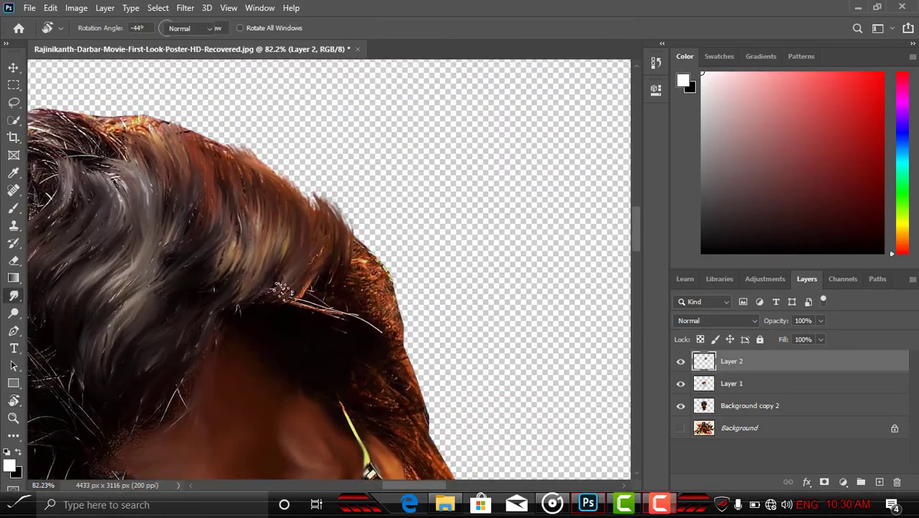
mouse_move(335, 274)
left_mouse_down()
mouse_move(252, 305)
mouse_move(216, 302)
mouse_move(141, 368)
left_mouse_up()
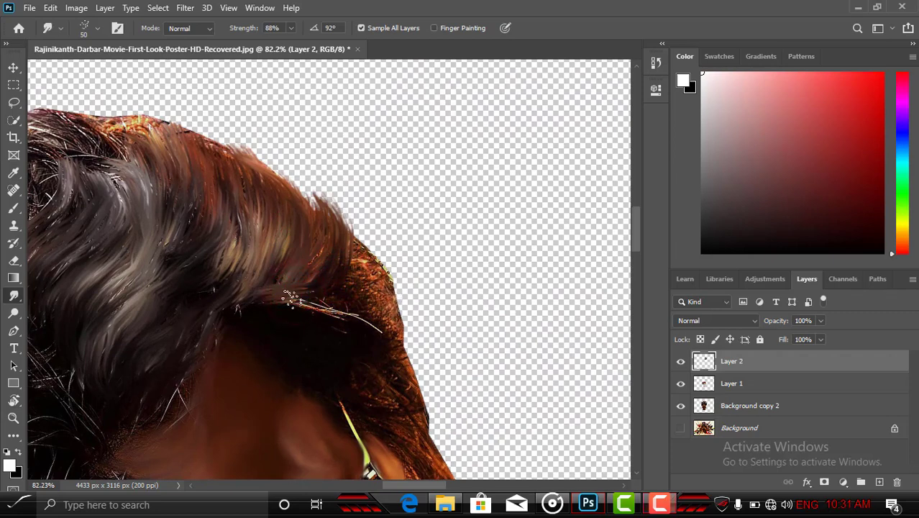
mouse_move(321, 310)
left_mouse_down()
mouse_move(428, 322)
mouse_move(408, 253)
mouse_move(349, 223)
left_mouse_up()
- Rotate the canvas and smudge the orange and dark hair around the temple lock into wispy tips beyond the cut-out's edge
key("r")
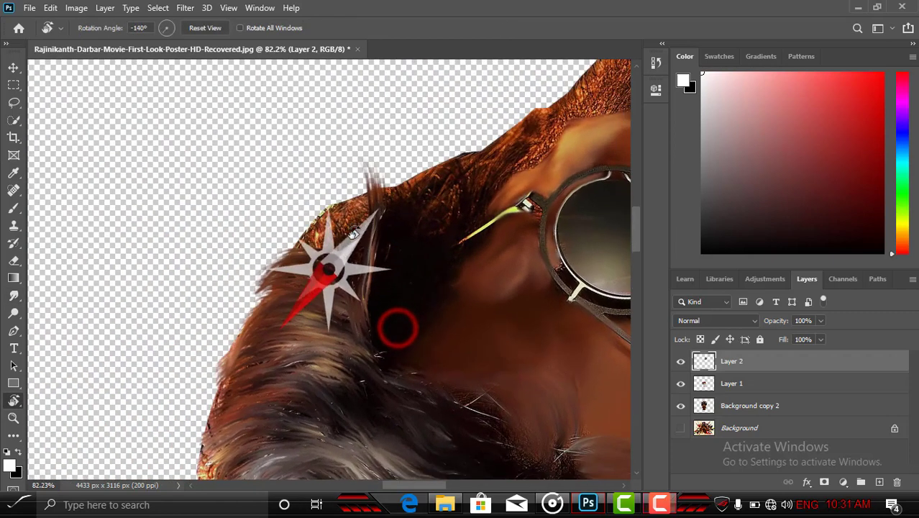
left_click_drag(352, 277, 320, 192)
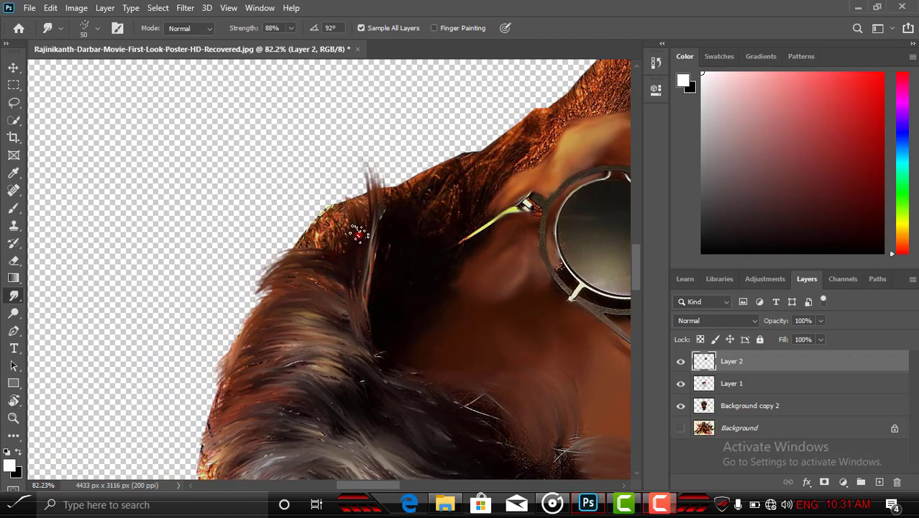
left_click_drag(359, 235, 347, 192)
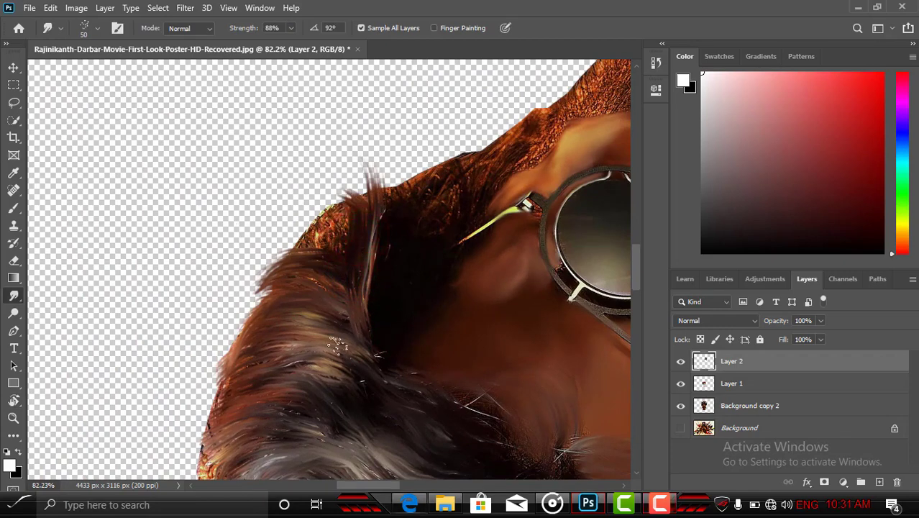
mouse_move(335, 252)
left_mouse_down()
mouse_move(340, 181)
mouse_move(363, 155)
left_mouse_up()
left_click_drag(335, 251, 320, 193)
left_click_drag(318, 246, 308, 195)
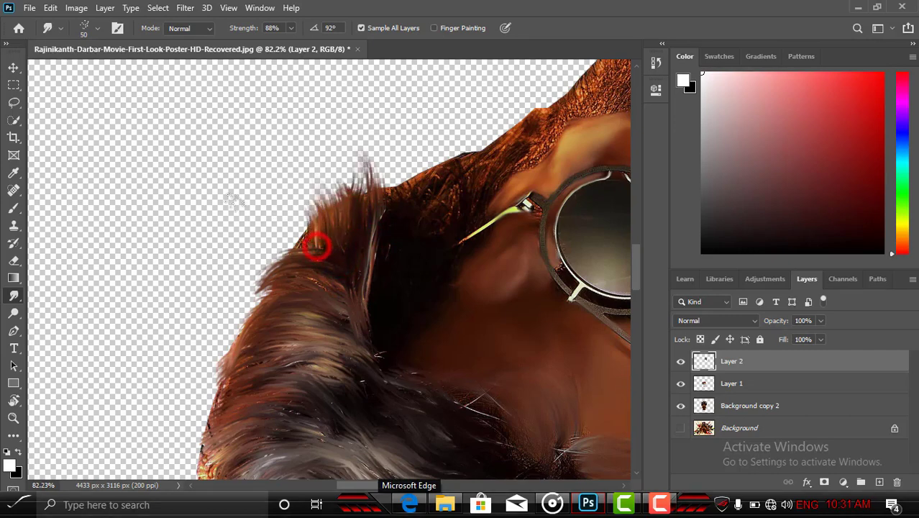
left_click_drag(309, 241, 286, 204)
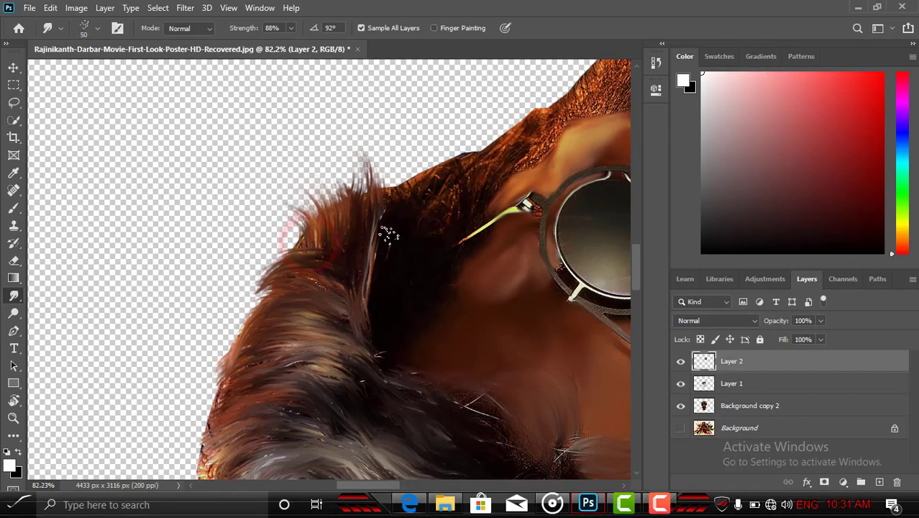
left_click_drag(387, 234, 393, 167)
- Rotate the canvas back to nearly upright and smudge the dark temple hair toward the wispy outer edge on Layer 2
key("r")
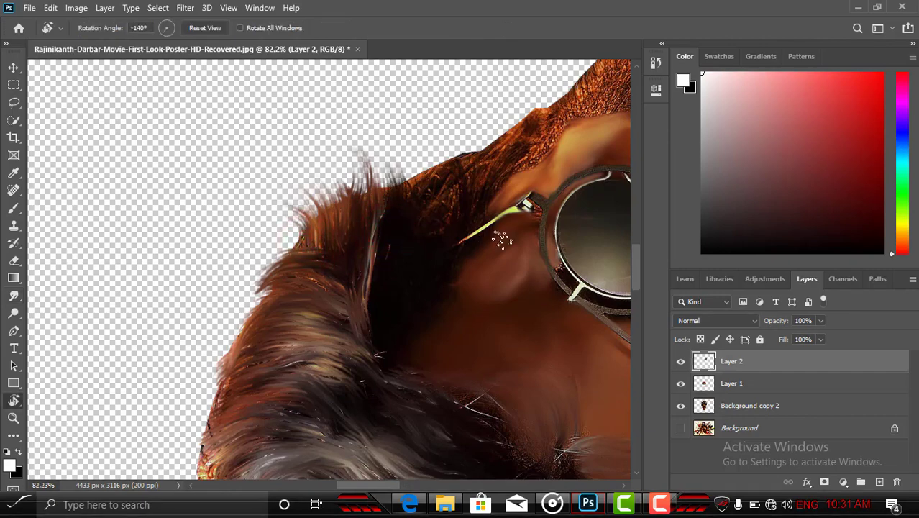
mouse_move(501, 240)
left_mouse_down()
mouse_move(295, 199)
mouse_move(340, 293)
mouse_move(281, 280)
left_mouse_up()
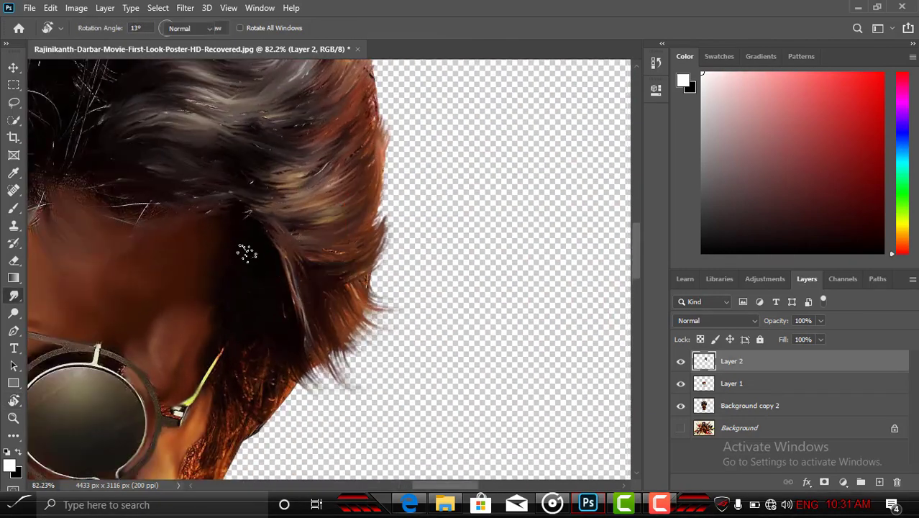
left_click_drag(255, 250, 289, 333)
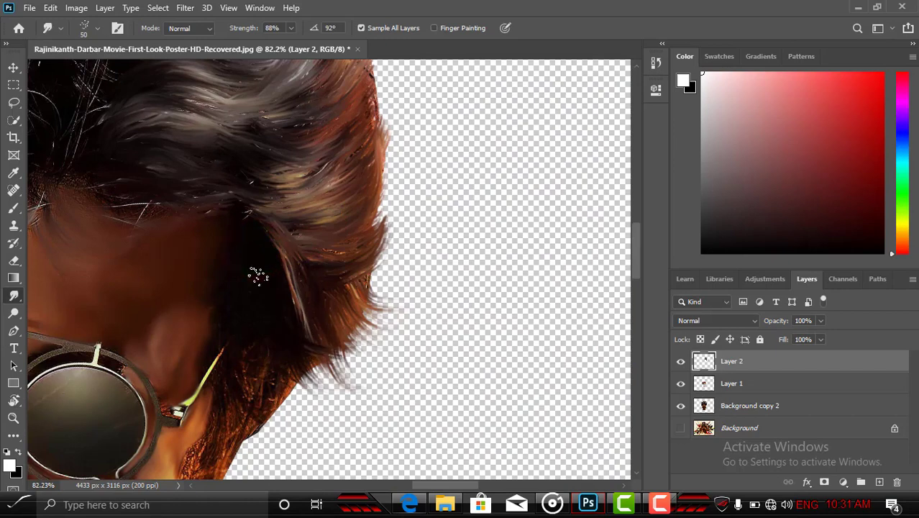
left_click_drag(248, 302, 318, 384)
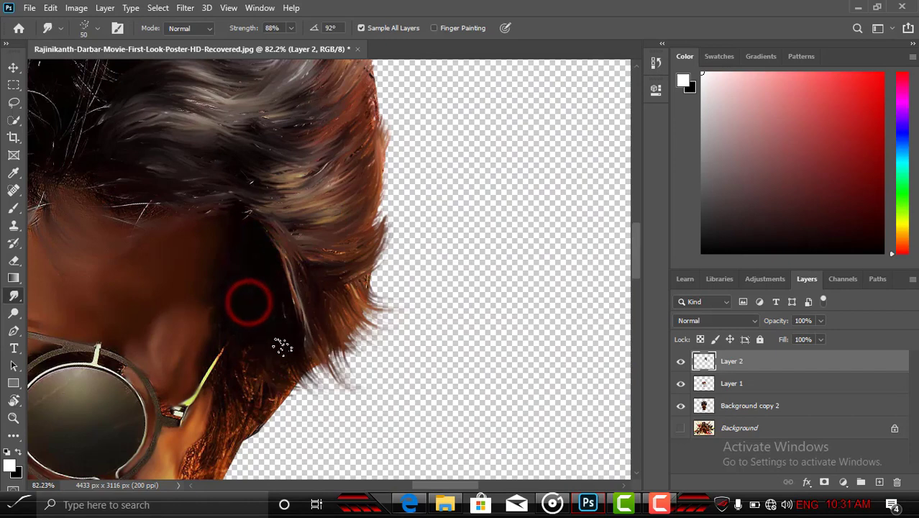
mouse_move(280, 349)
left_mouse_down()
mouse_move(284, 369)
mouse_move(302, 377)
mouse_move(336, 332)
left_mouse_up()
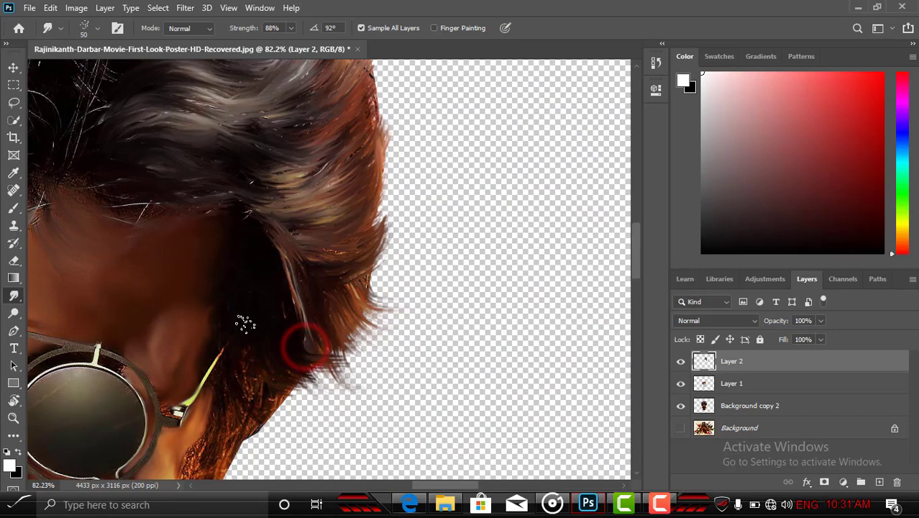
- Try to smudge the sideburn hair beside the glasses' arm into wisps beyond the cut-out's edge on Layer 2
left_click_drag(251, 400, 291, 424)
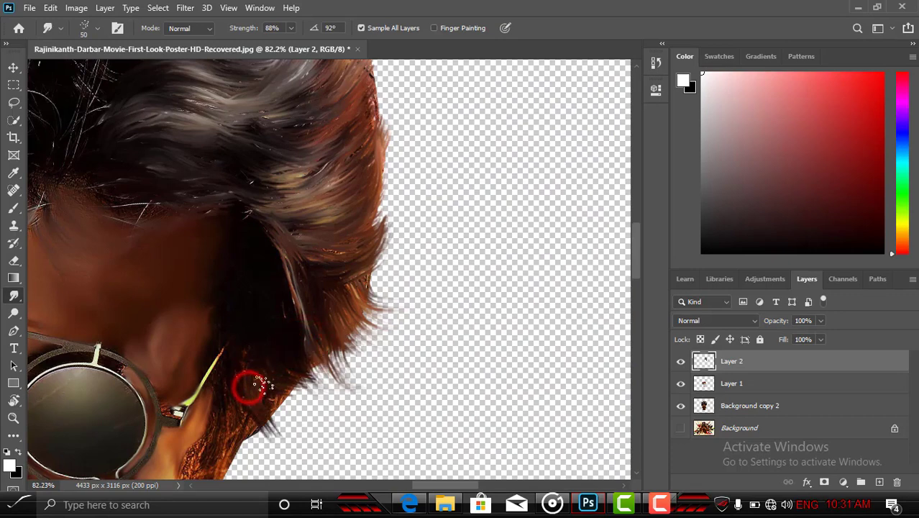
left_click_drag(257, 370, 319, 387)
left_click_drag(228, 384, 263, 437)
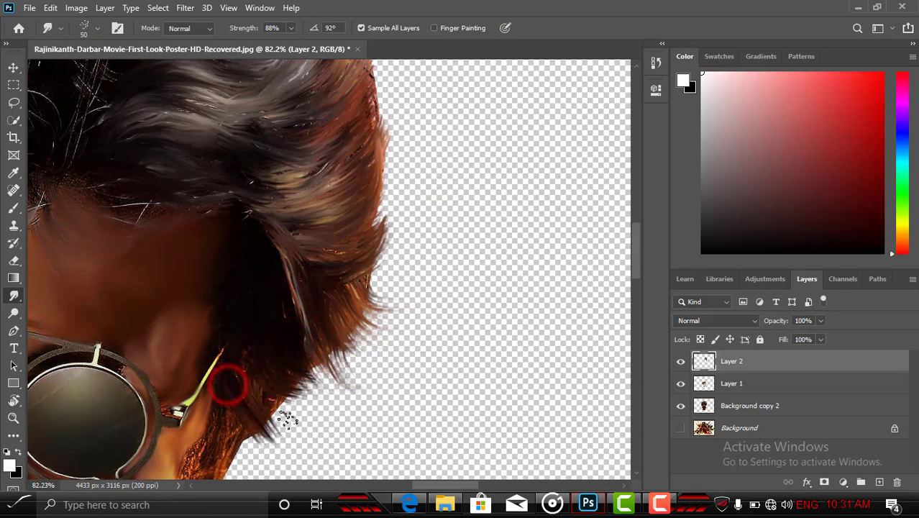
left_click(262, 381)
scroll(281, 387, "down", 2)
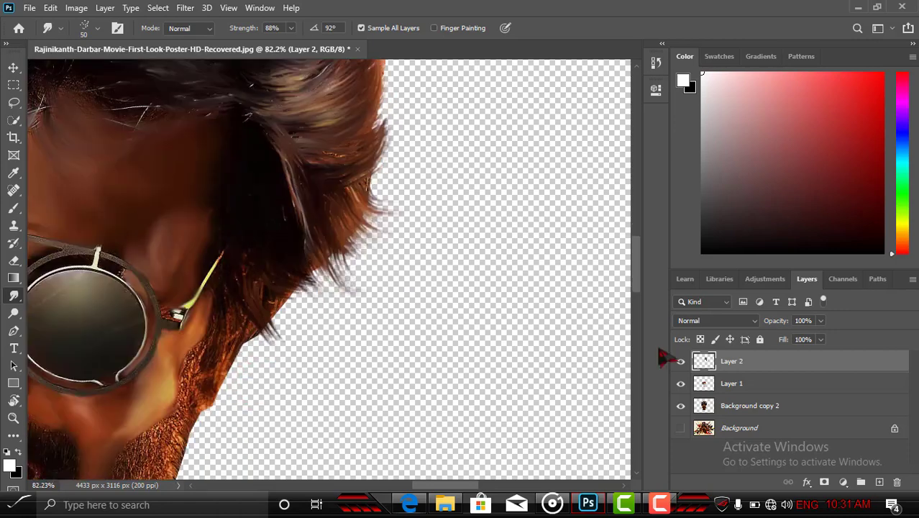
- Undo the sideburn wisps, make Background copy 2 the active layer and load its outline as a selection
left_click(709, 363, "ctrl")
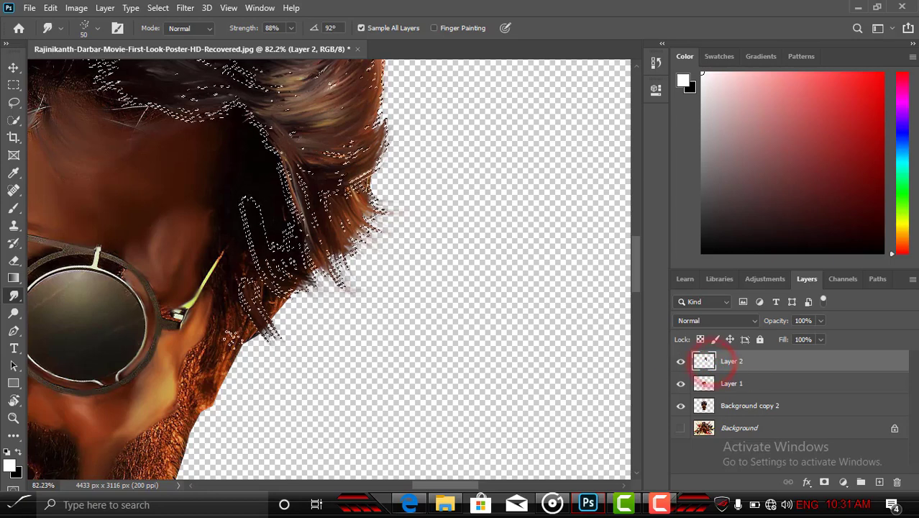
key("ctrl+d")
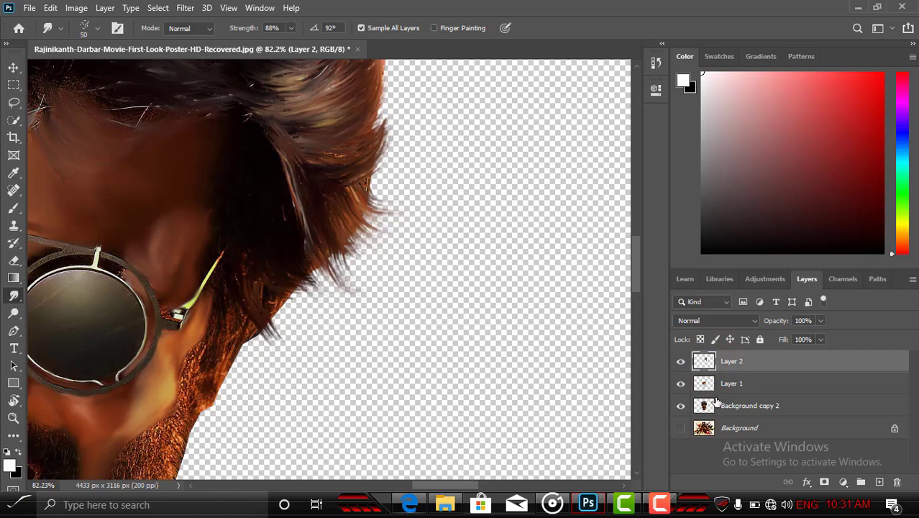
left_click(712, 409, "ctrl")
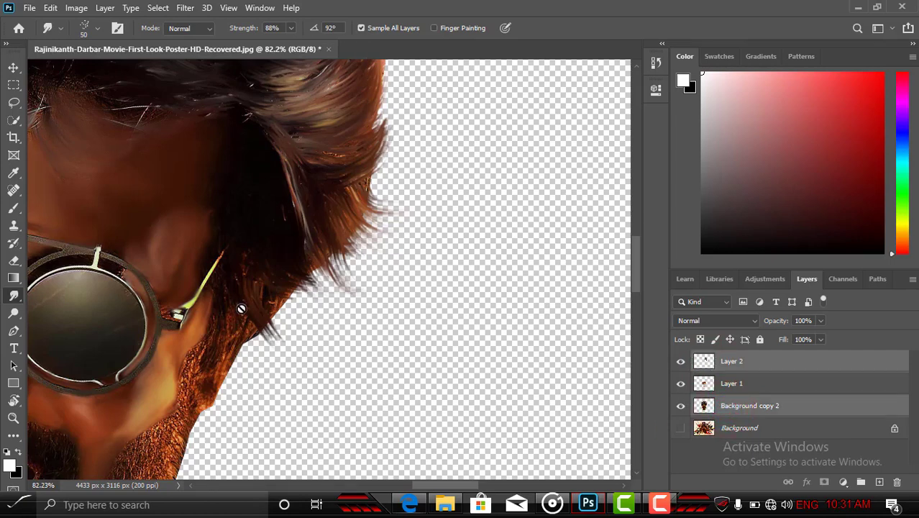
key("ctrl+z")
left_click(733, 407)
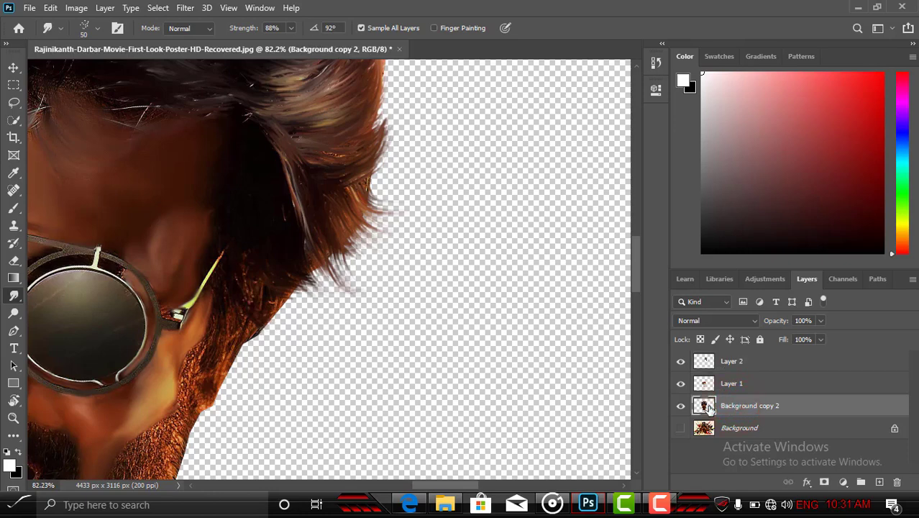
left_click(709, 407, "ctrl")
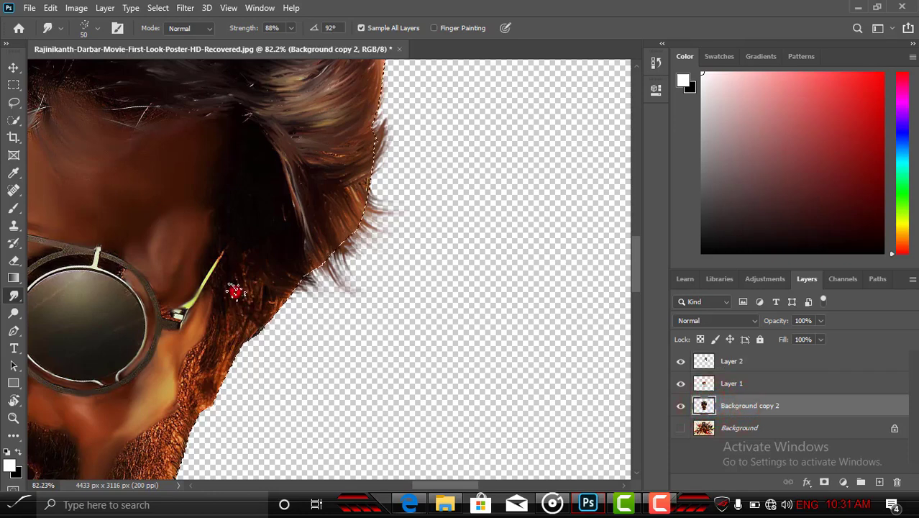
- Smudge the sideburn and the hair beside the glasses' arm into smooth strands inside the selection on Background copy 2
mouse_move(235, 291)
left_mouse_down()
mouse_move(277, 283)
mouse_move(257, 273)
mouse_move(242, 284)
mouse_move(251, 284)
mouse_move(221, 262)
mouse_move(228, 308)
mouse_move(254, 273)
mouse_move(250, 262)
mouse_move(270, 271)
mouse_move(270, 242)
mouse_move(275, 286)
left_mouse_up()
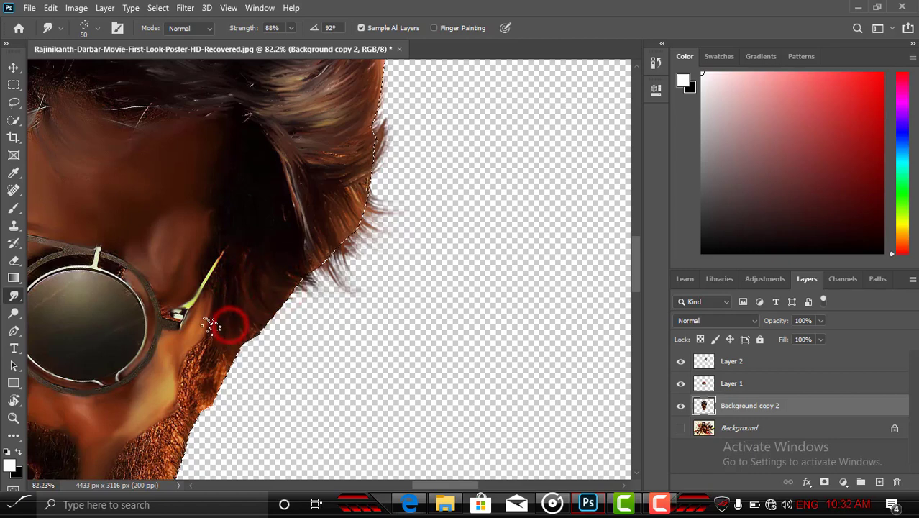
mouse_move(227, 356)
left_mouse_down()
mouse_move(242, 325)
mouse_move(215, 355)
mouse_move(234, 397)
mouse_move(205, 374)
mouse_move(212, 359)
mouse_move(205, 375)
mouse_move(190, 366)
mouse_move(214, 348)
mouse_move(230, 353)
left_mouse_up()
scroll(267, 237, "up", 10)
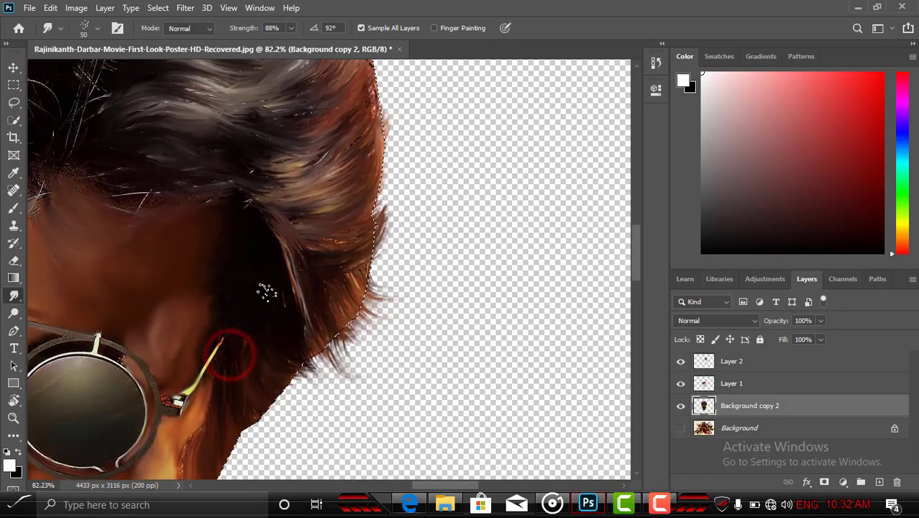
scroll(306, 304, "up", 2)
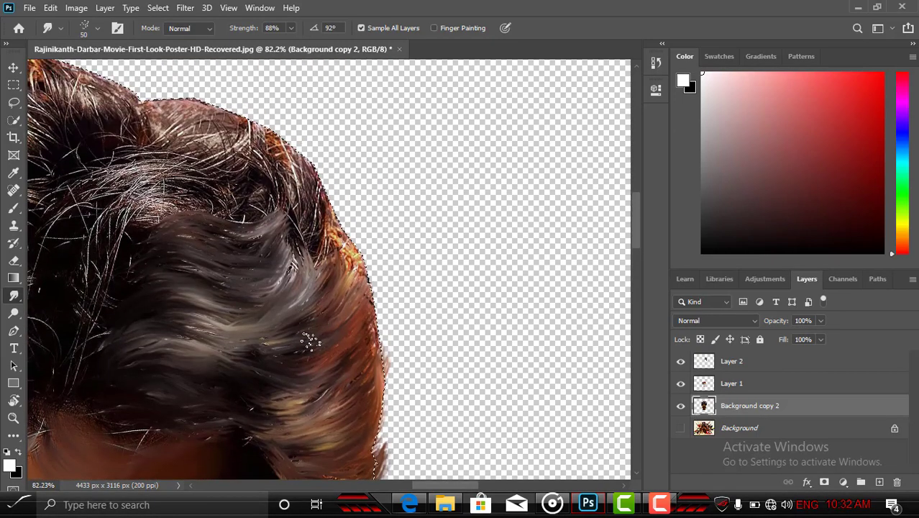
- Clear the selection and smudge the crown's outer edge and the dark hair beside it into smooth strands on Background copy 2
key("r")
mouse_move(311, 342)
left_mouse_down()
mouse_move(352, 274)
mouse_move(334, 262)
left_mouse_up()
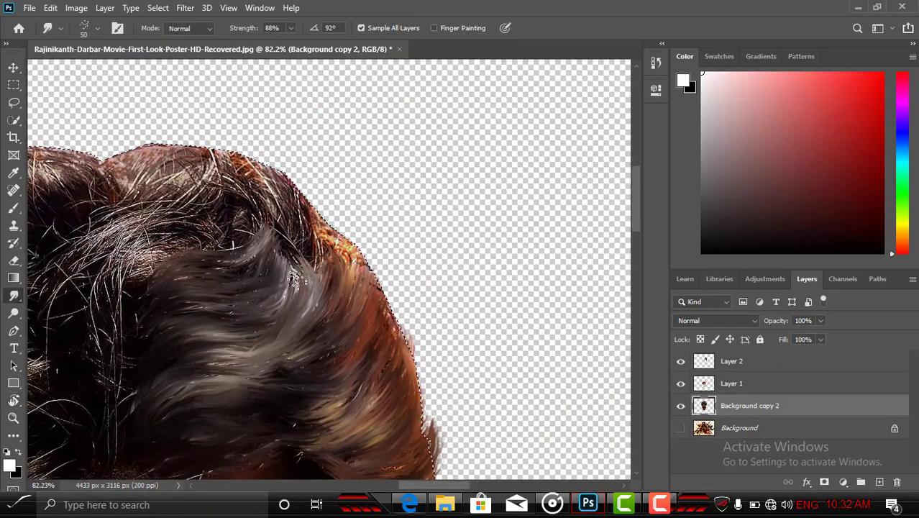
mouse_move(298, 212)
left_mouse_down()
mouse_move(301, 252)
mouse_move(329, 261)
left_mouse_up()
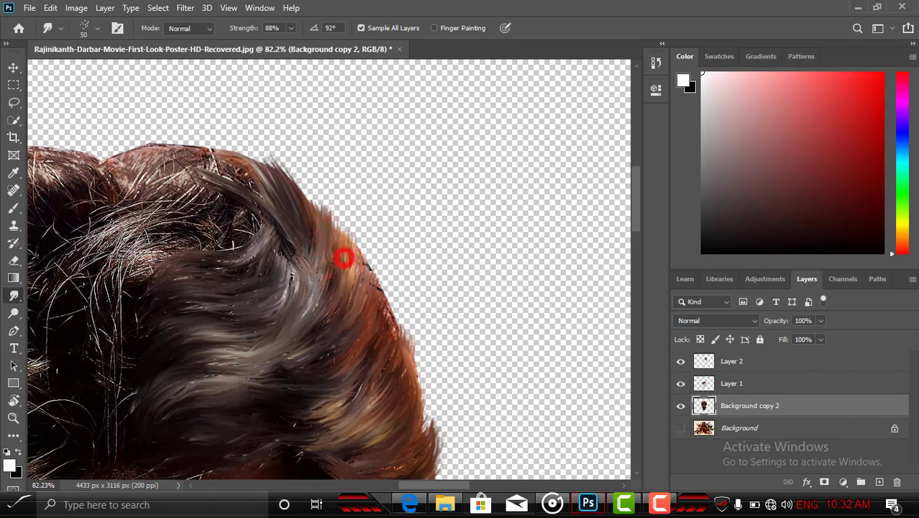
left_click_drag(194, 243, 260, 257)
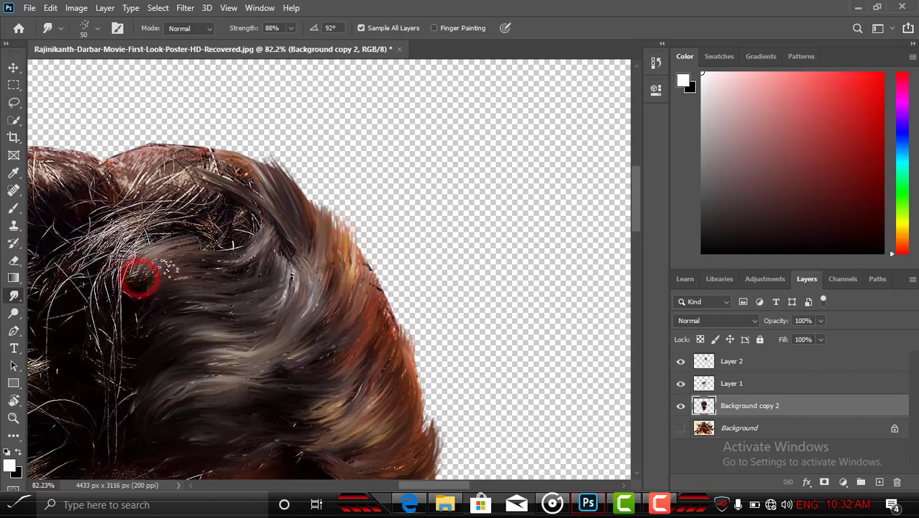
mouse_move(168, 251)
left_mouse_down()
mouse_move(255, 231)
mouse_move(277, 216)
left_mouse_up()
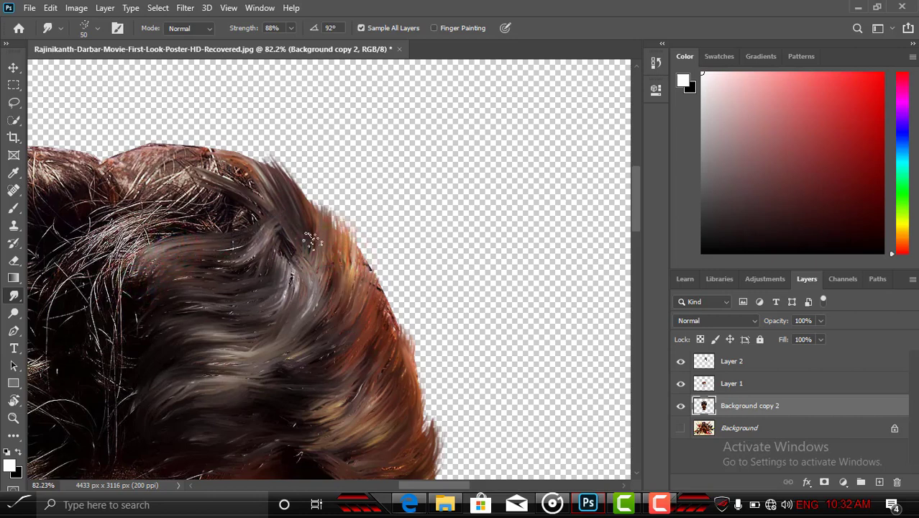
- Smudge the stray light hairs above the grey waves into smooth curved strands sweeping toward the outer edge on Background copy 2
key("r")
mouse_move(413, 260)
left_mouse_down()
mouse_move(298, 384)
mouse_move(205, 316)
mouse_move(340, 312)
mouse_move(345, 219)
mouse_move(352, 262)
left_mouse_up()
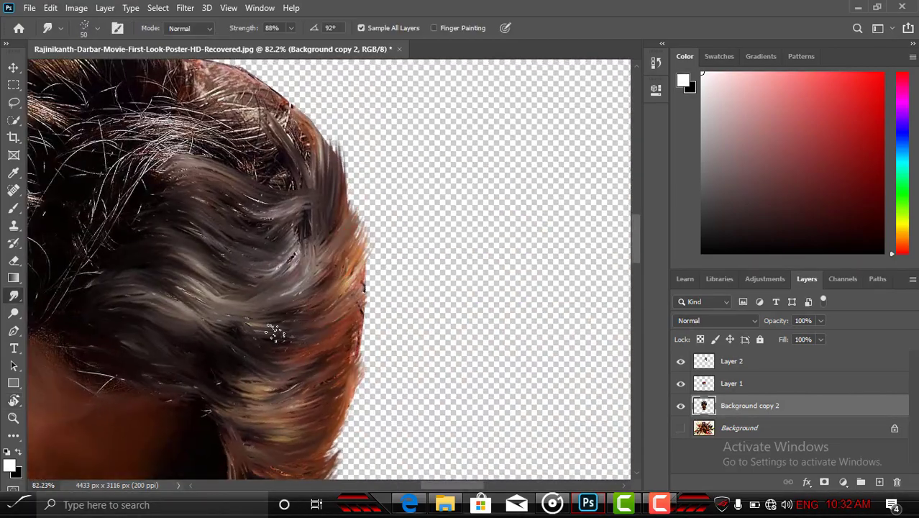
key("r")
left_click_drag(353, 328, 360, 313)
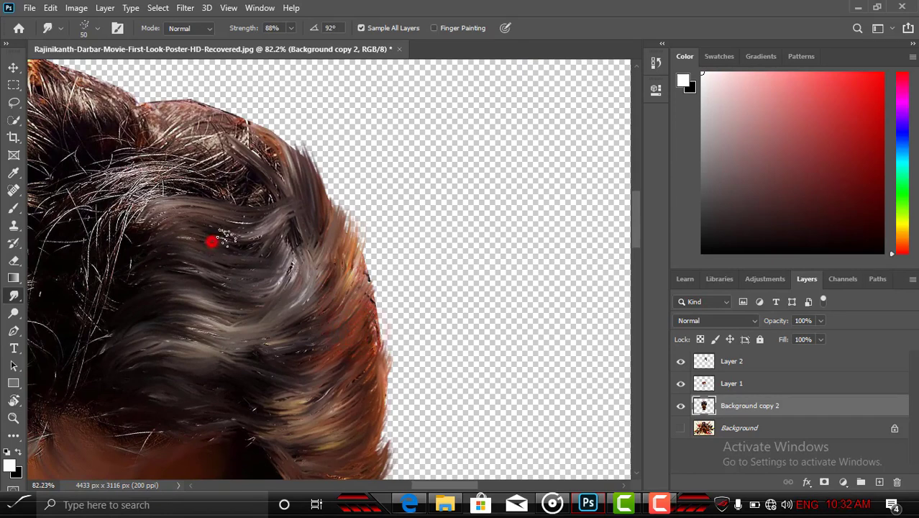
mouse_move(227, 238)
left_mouse_down()
mouse_move(292, 214)
mouse_move(222, 227)
mouse_move(253, 221)
mouse_move(272, 207)
left_mouse_up()
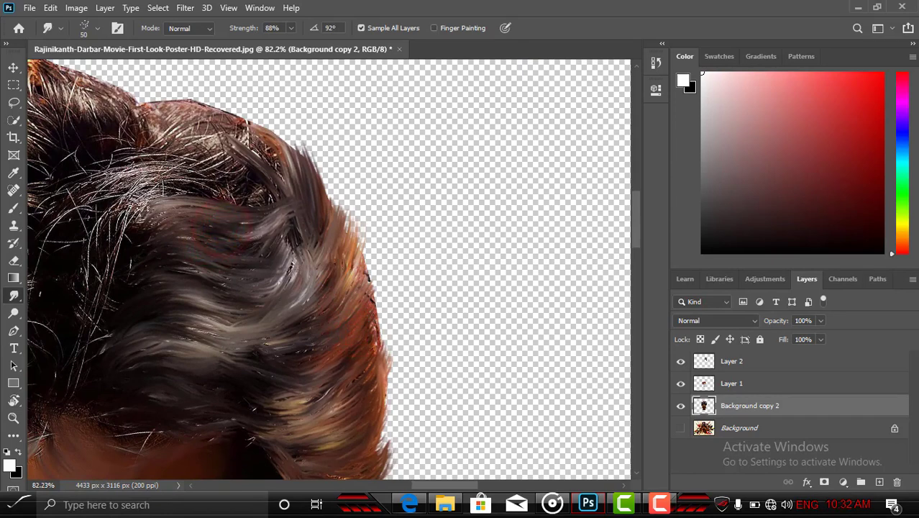
mouse_move(112, 210)
left_mouse_down()
mouse_move(197, 178)
mouse_move(272, 198)
left_mouse_up()
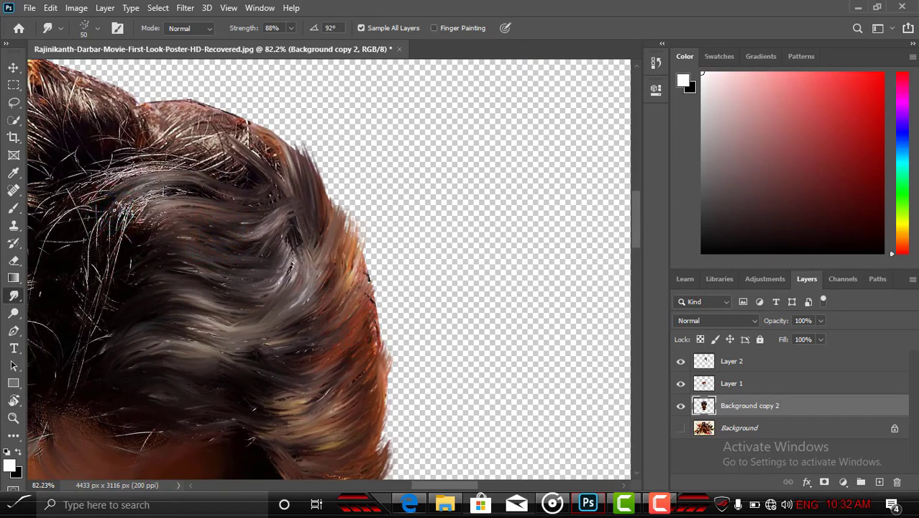
mouse_move(124, 212)
left_mouse_down()
mouse_move(160, 190)
mouse_move(278, 196)
left_mouse_up()
left_click_drag(190, 221, 190, 221)
left_click_drag(248, 202, 267, 200)
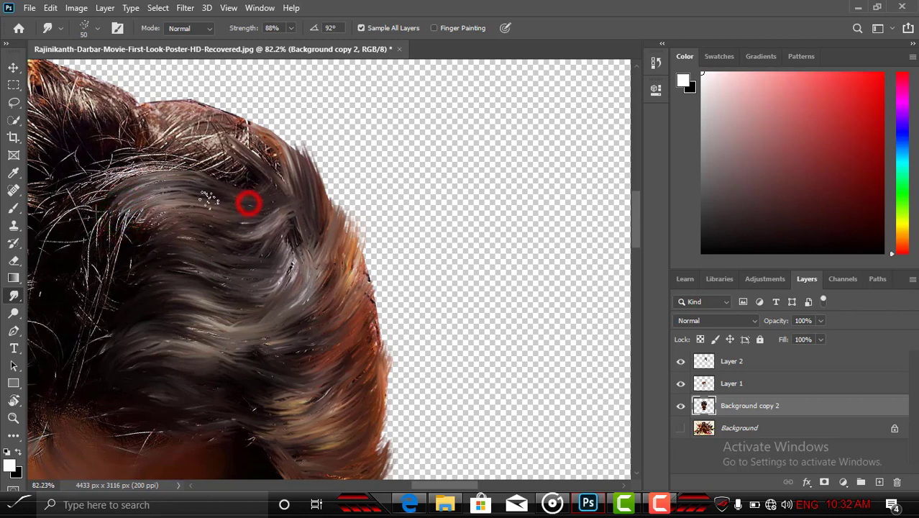
mouse_move(114, 175)
left_mouse_down()
mouse_move(198, 173)
mouse_move(258, 190)
left_mouse_up()
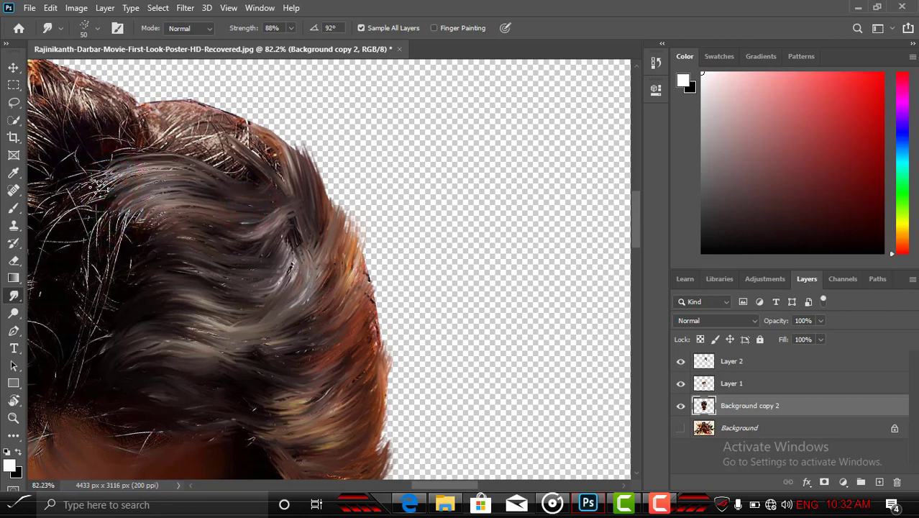
- Smudge the upper crown hair from the parting to the outer edge into long, flowing strands on Background copy 2
mouse_move(96, 187)
left_mouse_down()
mouse_move(167, 170)
mouse_move(280, 173)
left_mouse_up()
mouse_move(141, 167)
left_mouse_down()
mouse_move(184, 157)
mouse_move(256, 176)
mouse_move(288, 167)
left_mouse_up()
mouse_move(142, 149)
left_mouse_down()
mouse_move(178, 139)
mouse_move(294, 170)
left_mouse_up()
left_click_drag(221, 154, 288, 176)
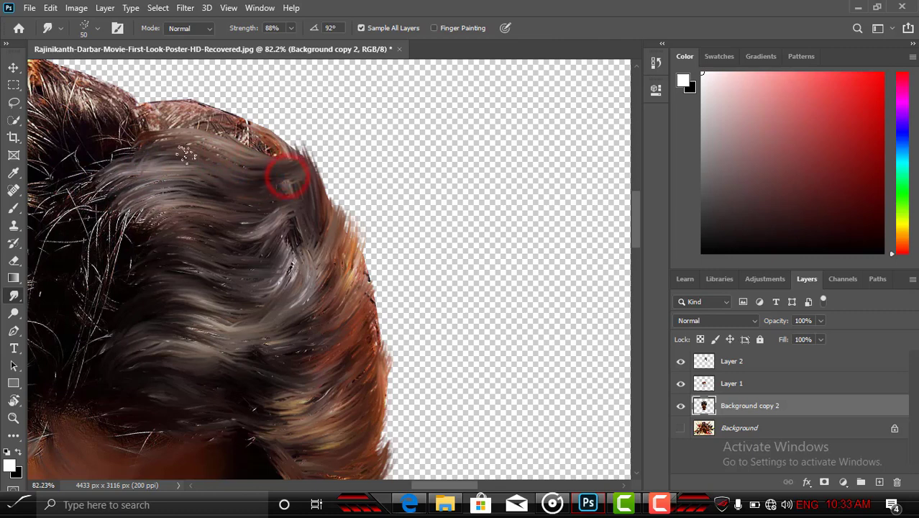
mouse_move(164, 148)
left_mouse_down()
mouse_move(210, 143)
mouse_move(248, 158)
left_mouse_up()
mouse_move(153, 133)
left_mouse_down()
mouse_move(251, 128)
mouse_move(218, 124)
left_mouse_up()
left_click_drag(150, 132, 293, 147)
mouse_move(208, 135)
left_mouse_down()
mouse_move(234, 151)
mouse_move(218, 135)
mouse_move(302, 154)
left_mouse_up()
- Blend the remaining rough patch along the crown's top edge and smooth the inner strands beside the parting on Background copy 2
scroll(336, 200, "down", 3)
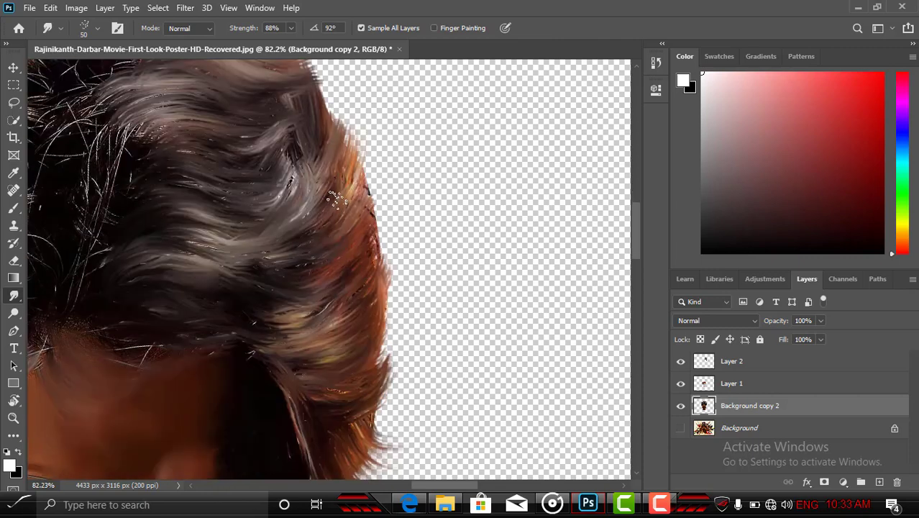
scroll(335, 200, "up", 3)
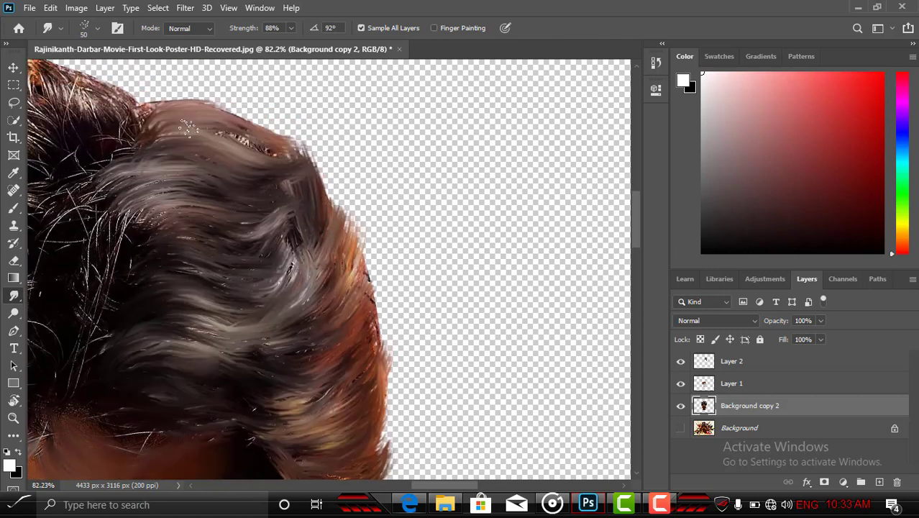
left_click_drag(187, 128, 302, 143)
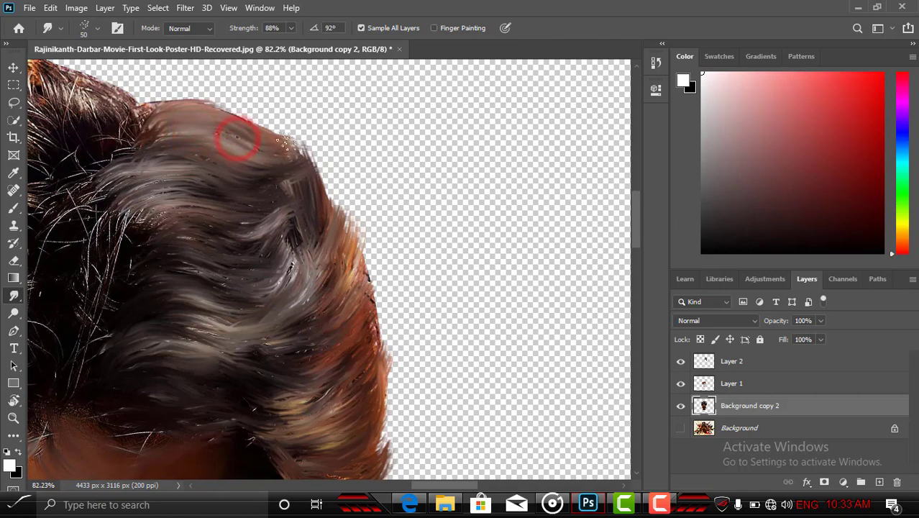
mouse_move(138, 210)
left_mouse_down()
mouse_move(109, 320)
mouse_move(142, 273)
mouse_move(261, 269)
left_mouse_up()
left_click_drag(128, 305, 188, 269)
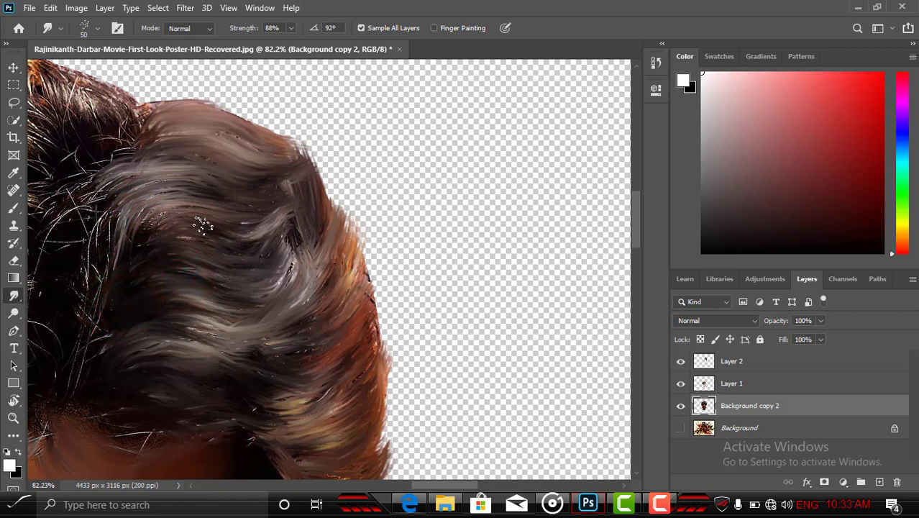
- Check the whole portrait, return to the Smudge tool and smudge over the light grey waves in the middle of the hair
key("r")
mouse_move(345, 214)
left_mouse_down()
mouse_move(286, 339)
mouse_move(376, 312)
mouse_move(319, 220)
left_mouse_up()
key("z")
left_click(394, 29)
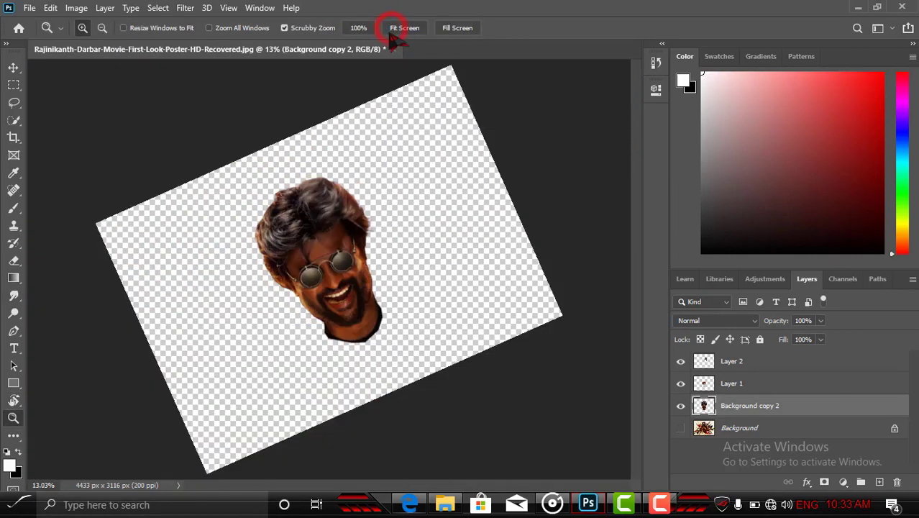
left_click_drag(315, 278, 374, 298)
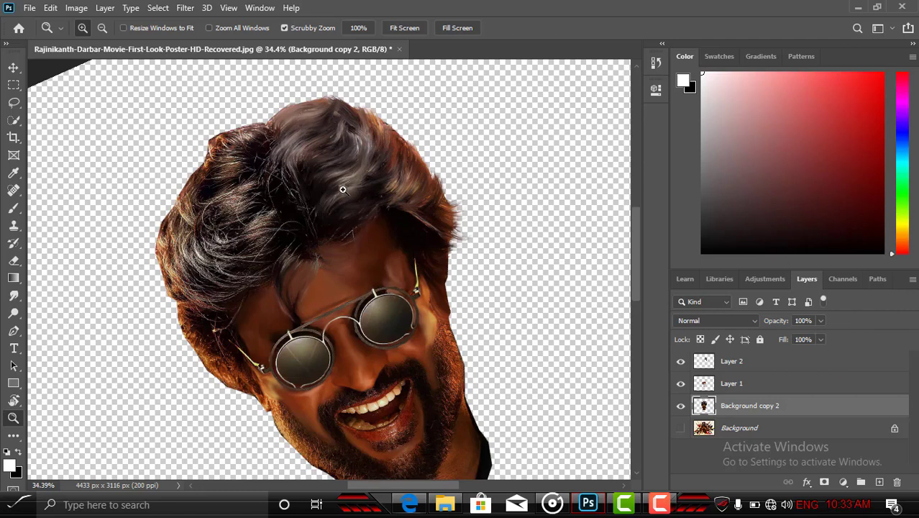
left_click_drag(342, 189, 374, 273)
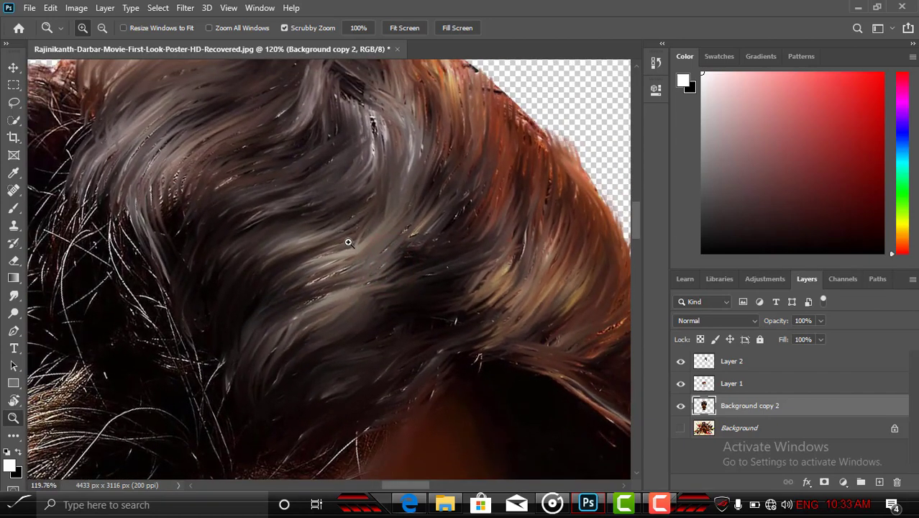
key("s")
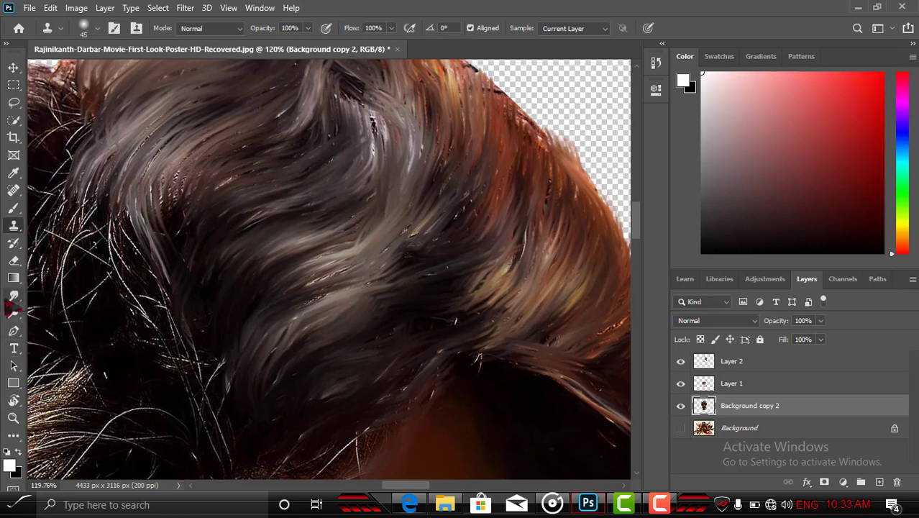
left_click(12, 295)
mouse_move(317, 258)
left_mouse_down()
mouse_move(376, 223)
mouse_move(371, 133)
left_mouse_up()
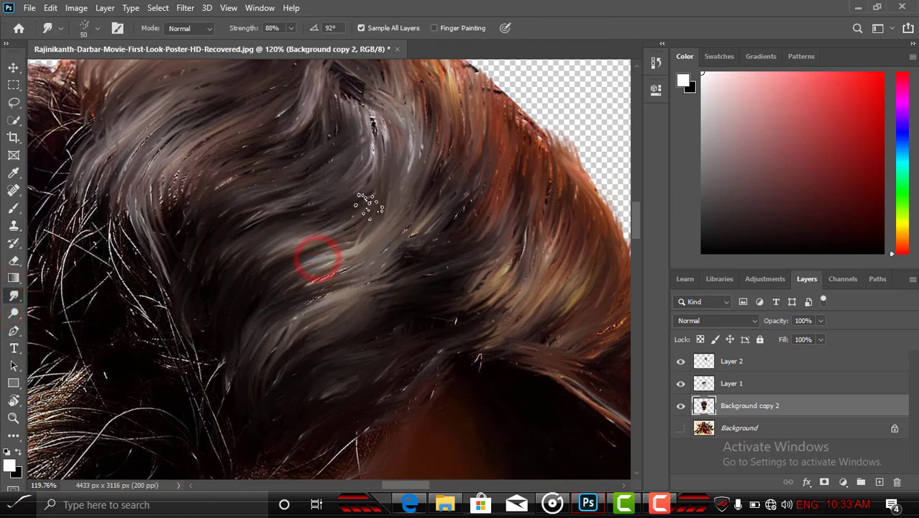
mouse_move(374, 203)
left_mouse_down()
mouse_move(293, 235)
mouse_move(316, 244)
left_mouse_up()
left_click(315, 245)
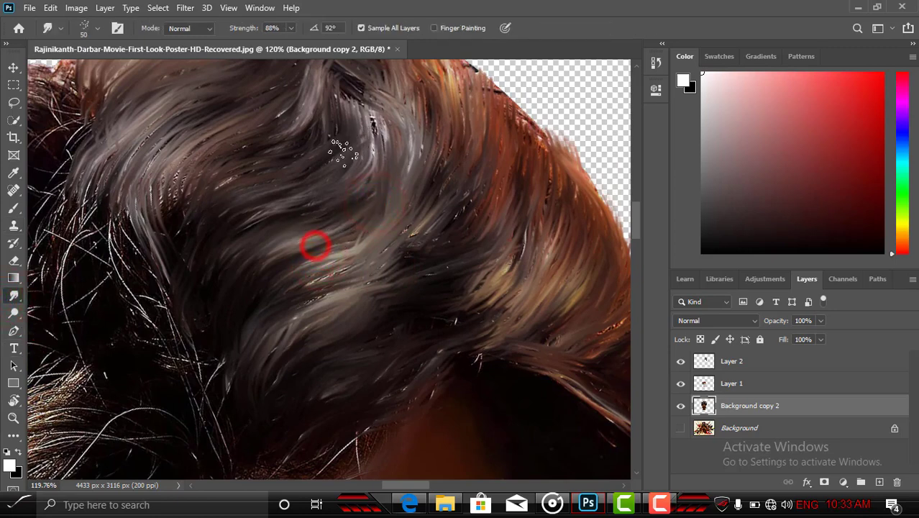
left_click(307, 307)
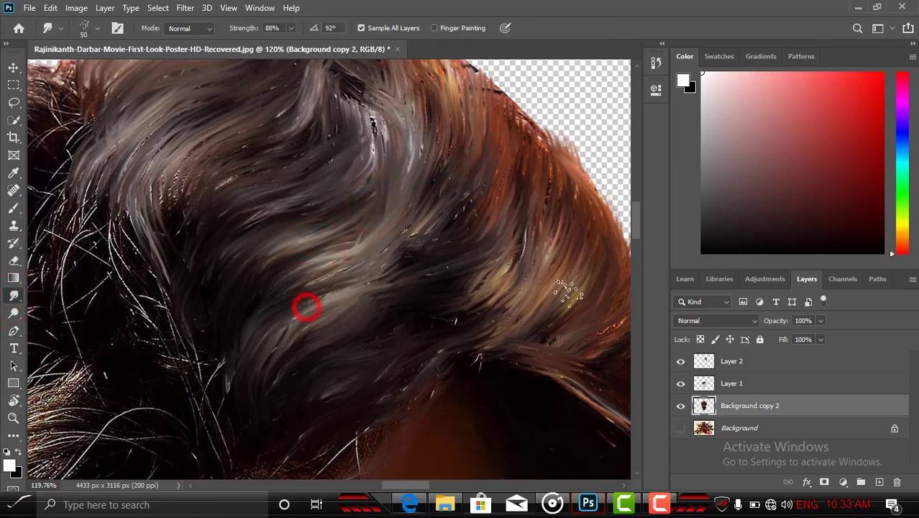
- Make Layer 2 active, hide Layer 1, and isolate Layer 2 and Background copy 2 in turn to compare their hair strokes
left_click(717, 359)
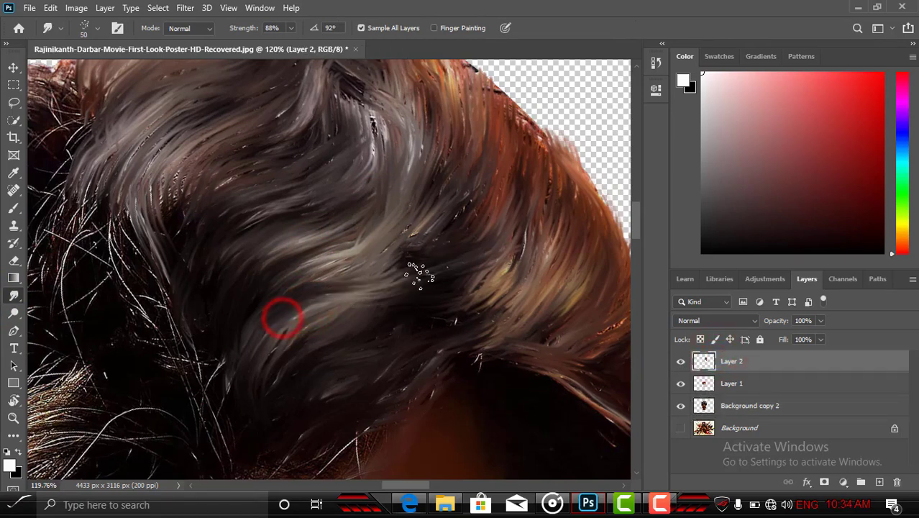
left_click(680, 360)
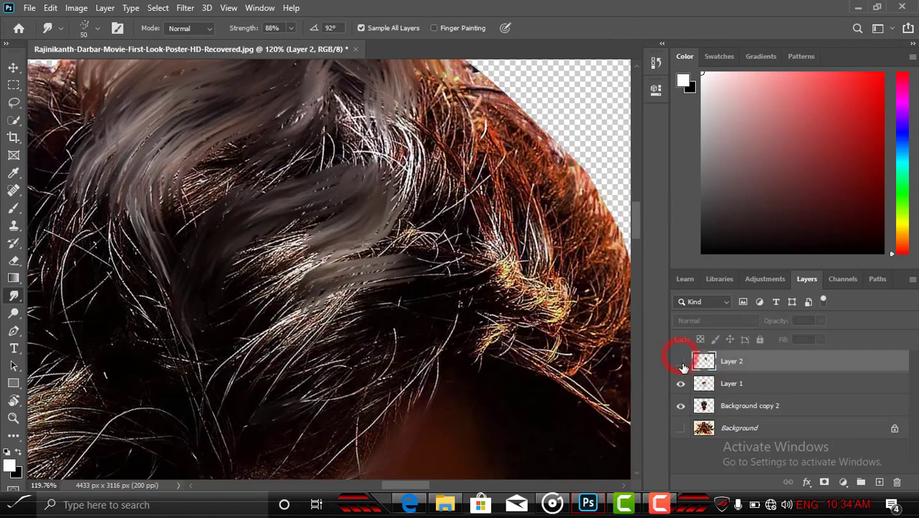
left_click(680, 361)
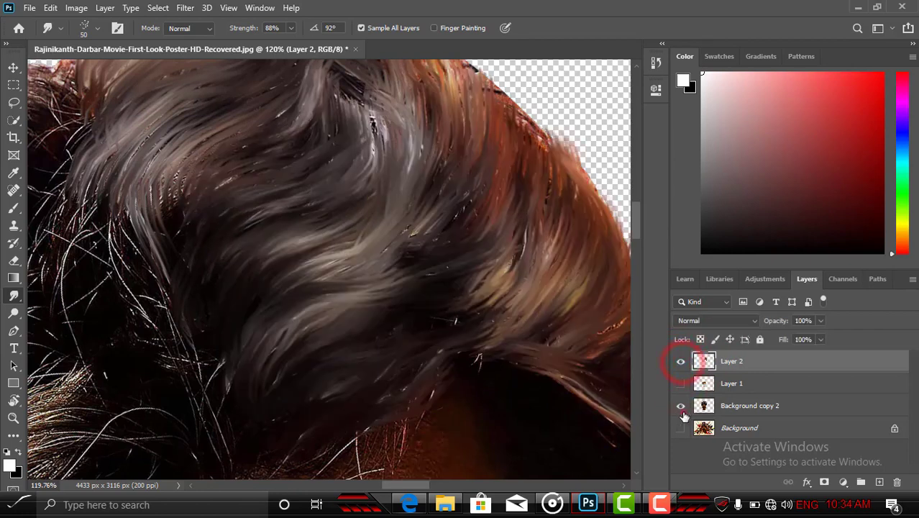
left_click(680, 405)
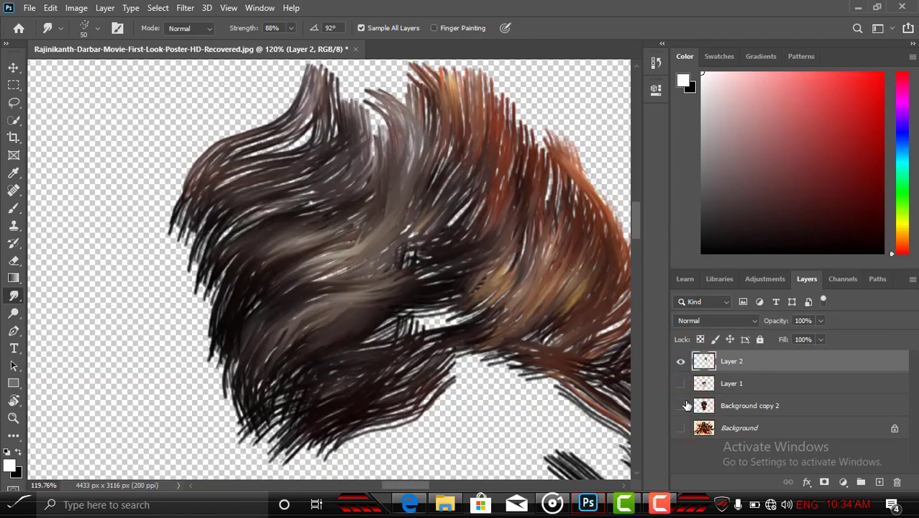
left_click(680, 361)
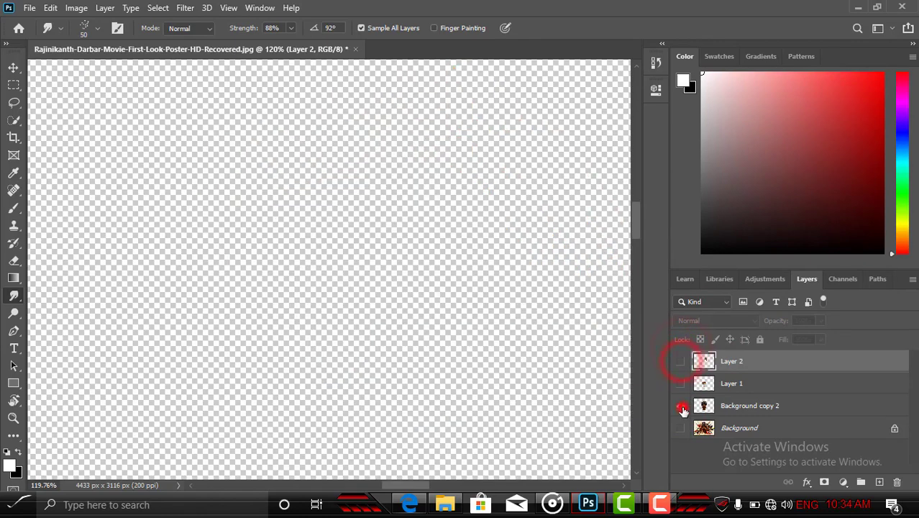
left_click(680, 405)
scroll(589, 378, "up", 3)
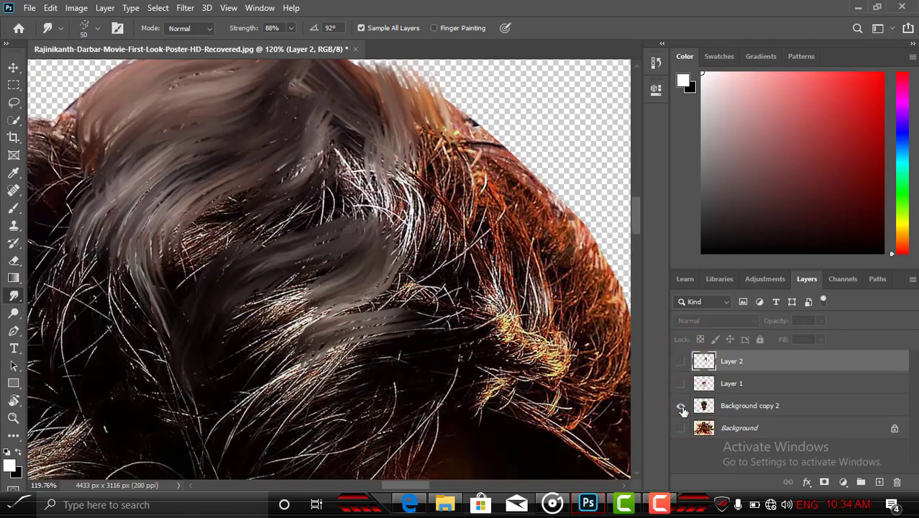
- Show Layer 2's strokes alone, restore Background copy 2 beneath them and examine the combined hair from crown to forehead
left_click(681, 406)
left_click(680, 362)
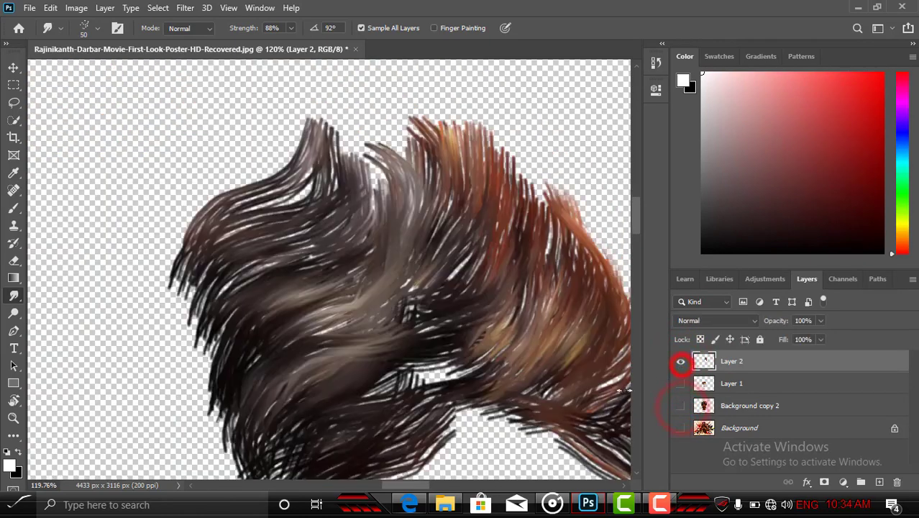
scroll(361, 291, "up", 4)
mouse_move(265, 284)
left_mouse_down()
mouse_move(348, 250)
mouse_move(282, 269)
left_mouse_up()
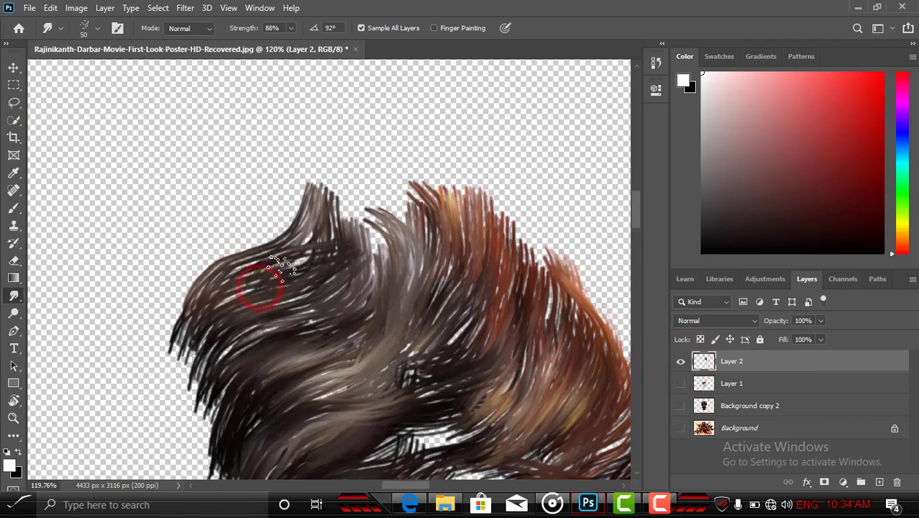
left_click(682, 406)
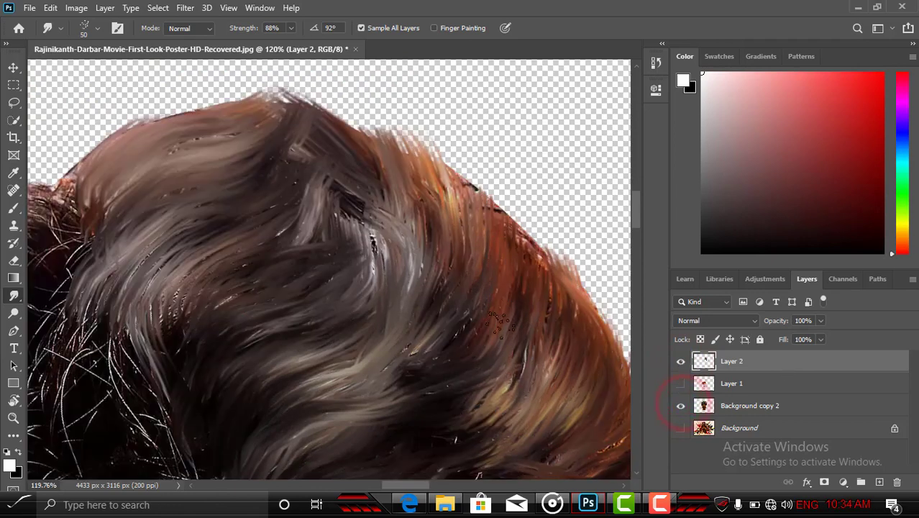
left_click_drag(275, 258, 279, 268)
scroll(323, 259, "down", 5)
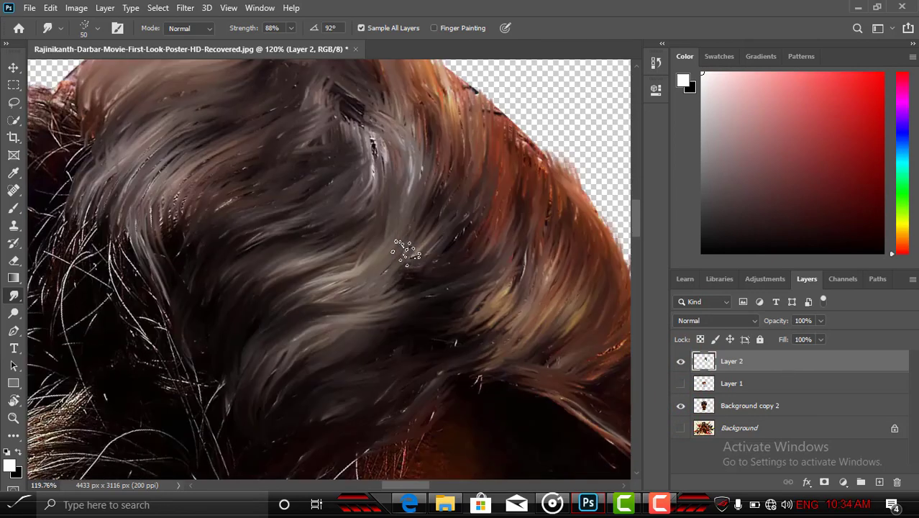
scroll(406, 252, "down", 2)
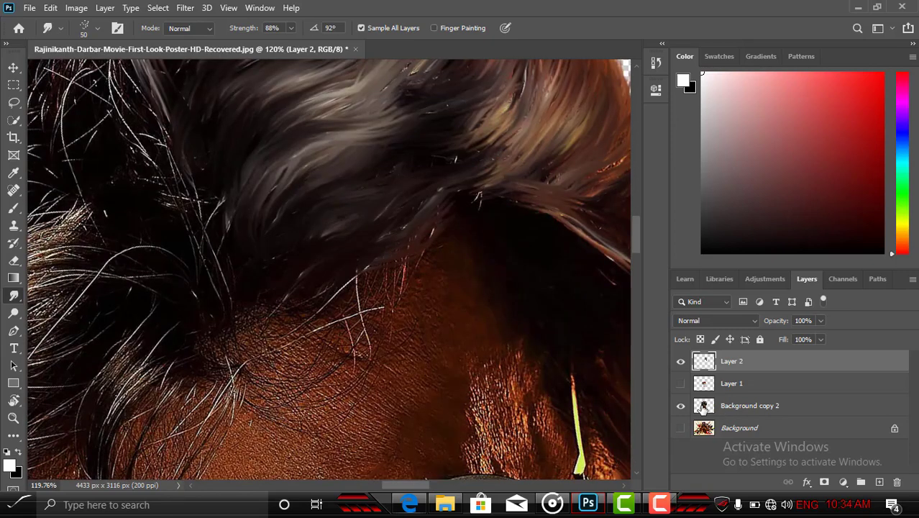
scroll(461, 258, "up", 2)
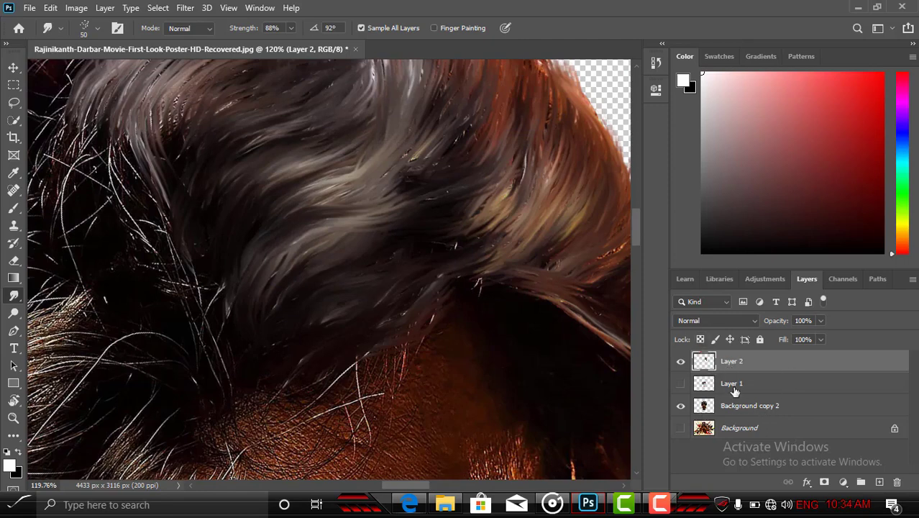
scroll(573, 351, "up", 2)
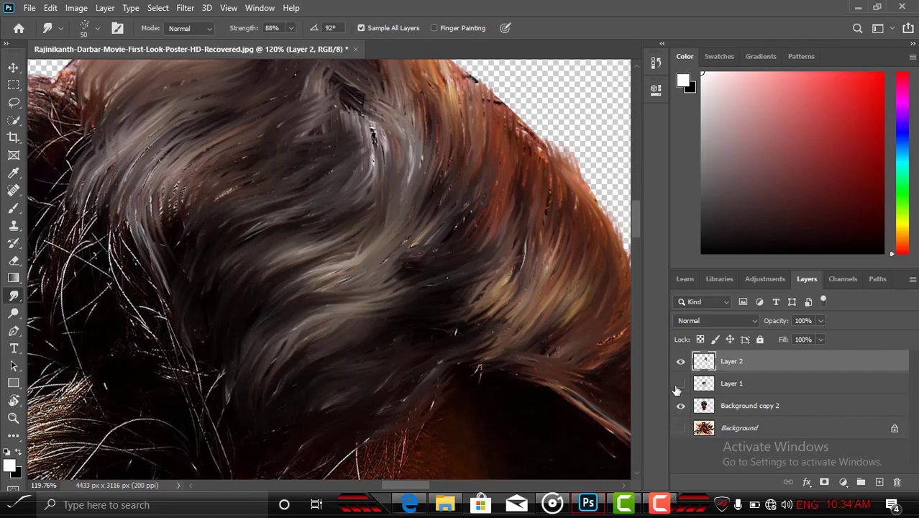
- Hide Layer 2 and show Background copy 2 alone to examine its hair strokes from the crown downward
left_click(679, 361)
left_click(679, 406)
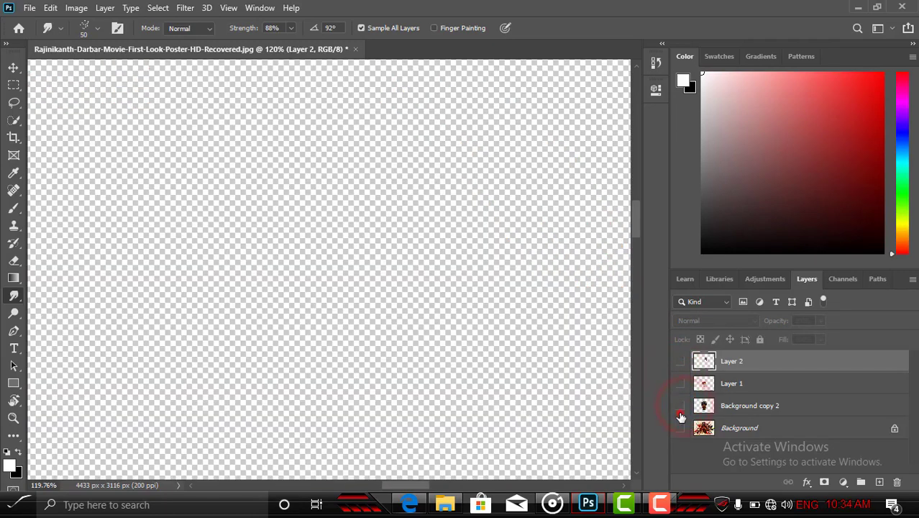
left_click(680, 410)
scroll(364, 364, "up", 5)
scroll(365, 363, "down", 3)
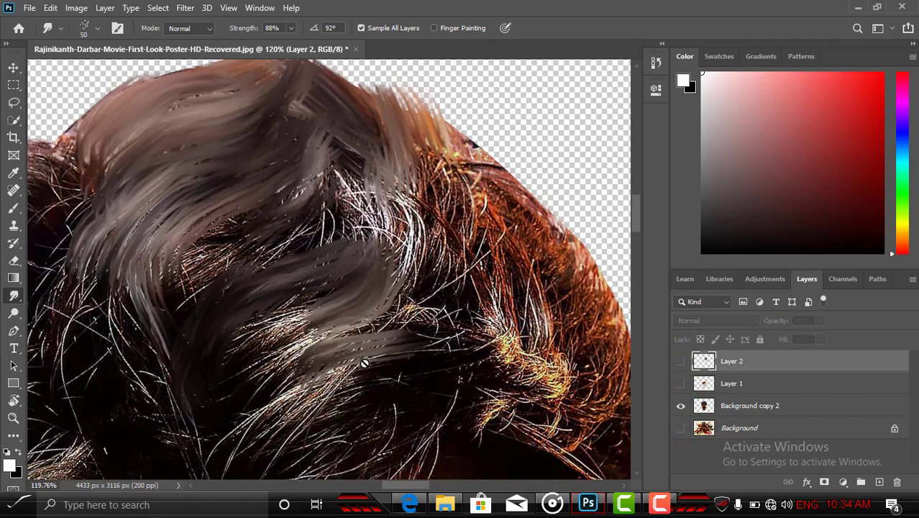
scroll(364, 363, "down", 3)
- Show Layer 2's hair strokes alone, then restore Background copy 2 beneath them to view the combined hair
left_click(680, 362, "alt")
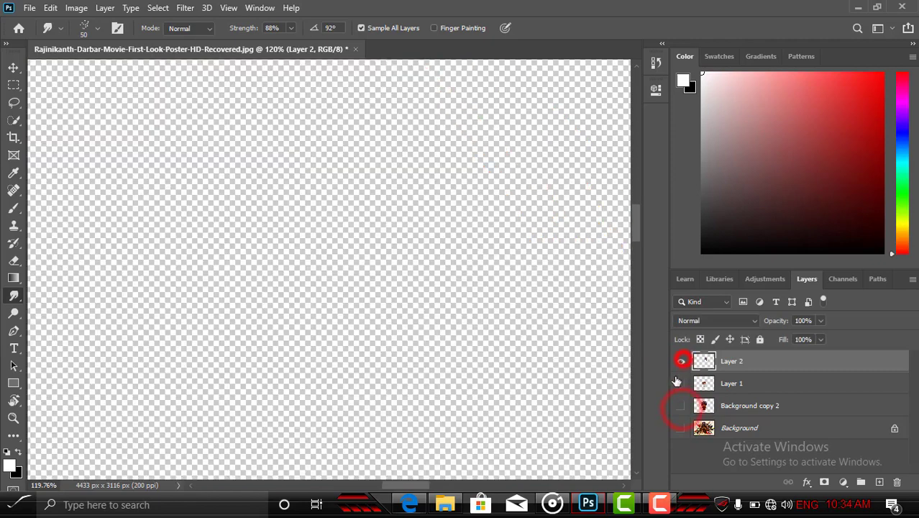
left_click(219, 237)
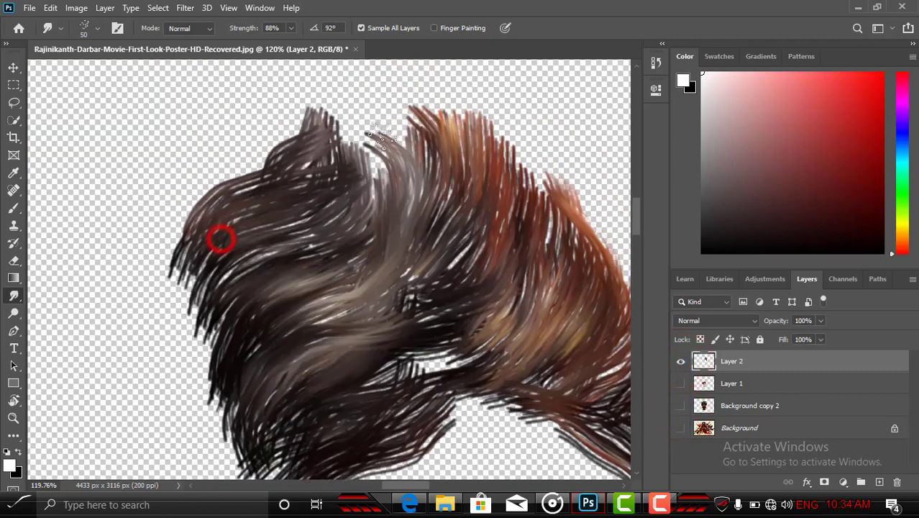
left_click(681, 385)
left_click(681, 405)
scroll(507, 310, "up", 3)
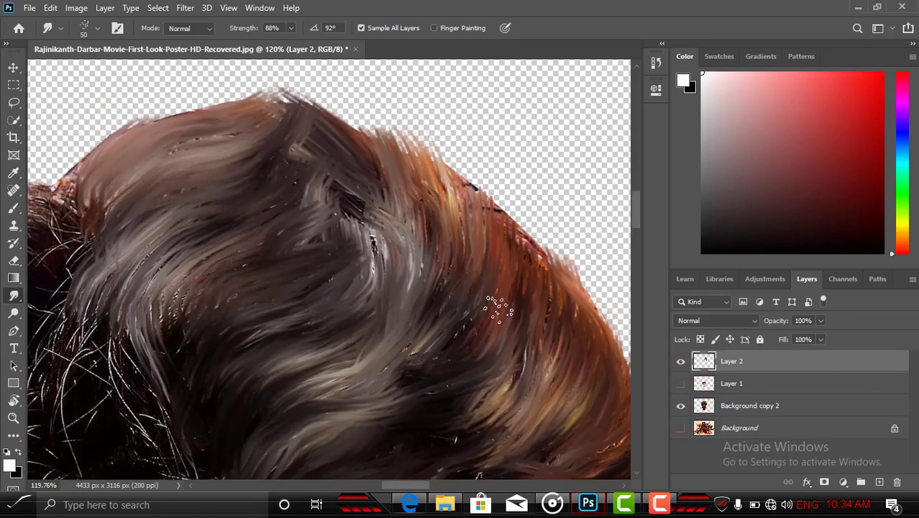
- Smudge the strands along the inner edge of the painted hair downward, from beside the parting toward the forehead
left_click(250, 230)
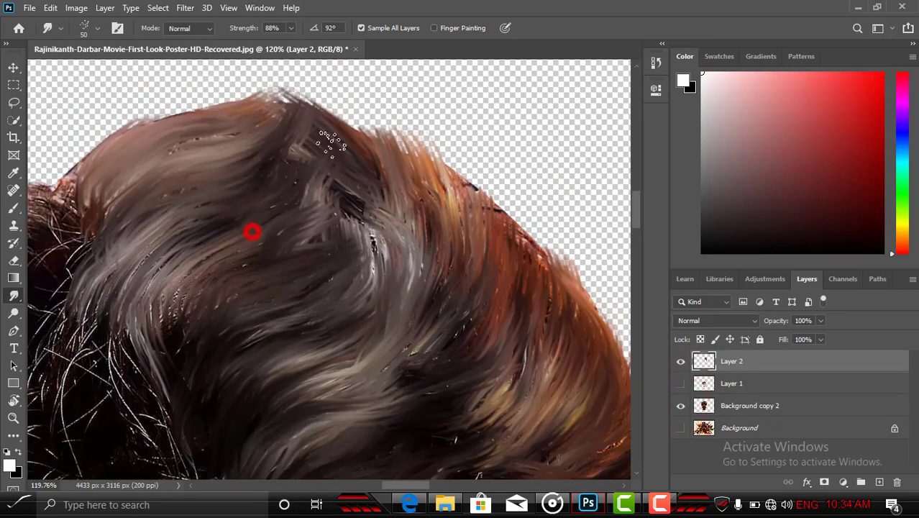
left_click(286, 230)
mouse_move(210, 276)
left_mouse_down()
mouse_move(183, 277)
mouse_move(157, 364)
left_mouse_up()
left_click_drag(214, 312, 168, 412)
scroll(173, 399, "down", 1)
scroll(173, 396, "down", 6)
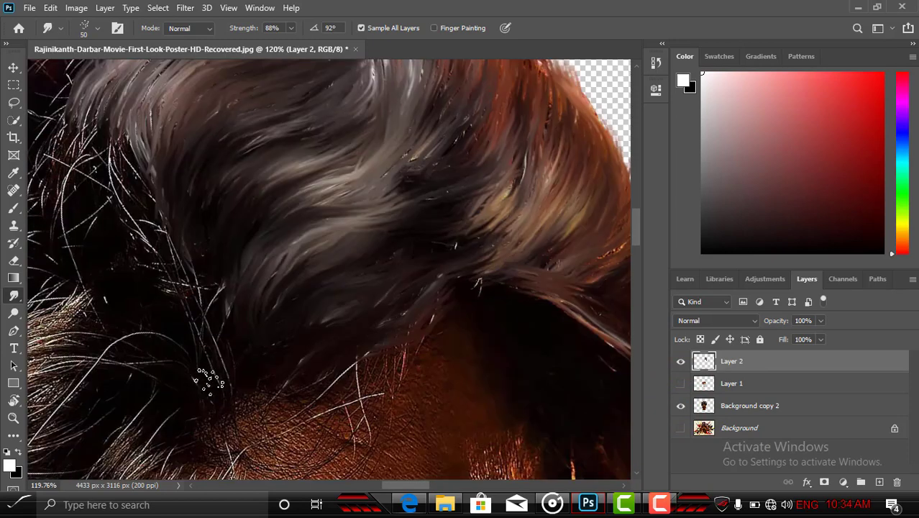
- Rotate the view nearly upright and fit the whole portrait on screen to review the painted hair
key("z")
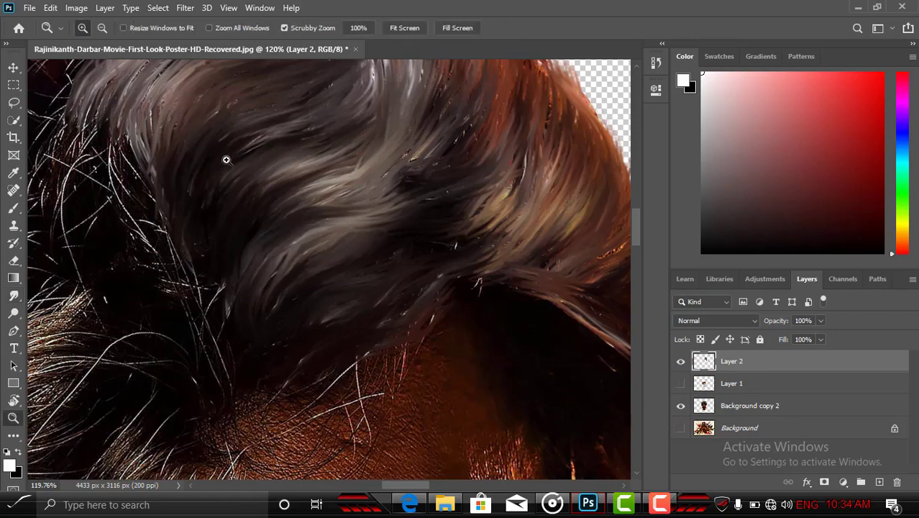
left_click_drag(226, 159, 168, 133)
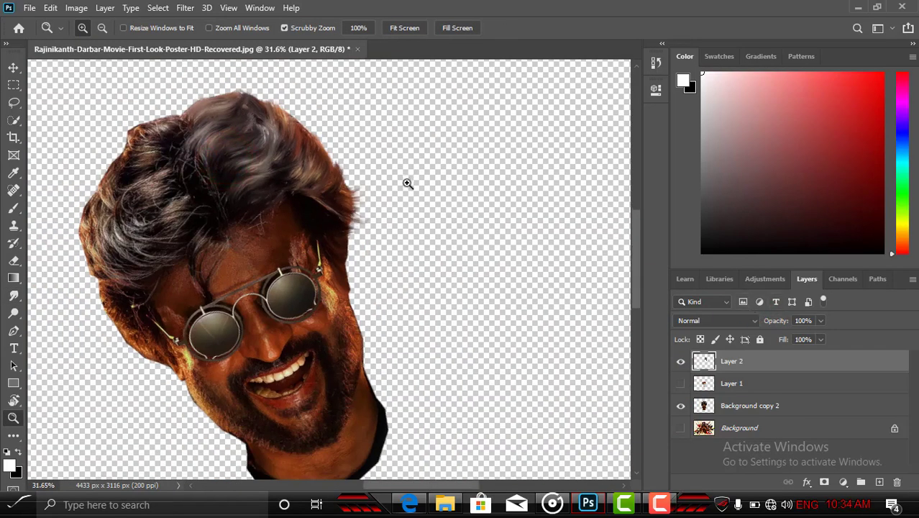
key("r")
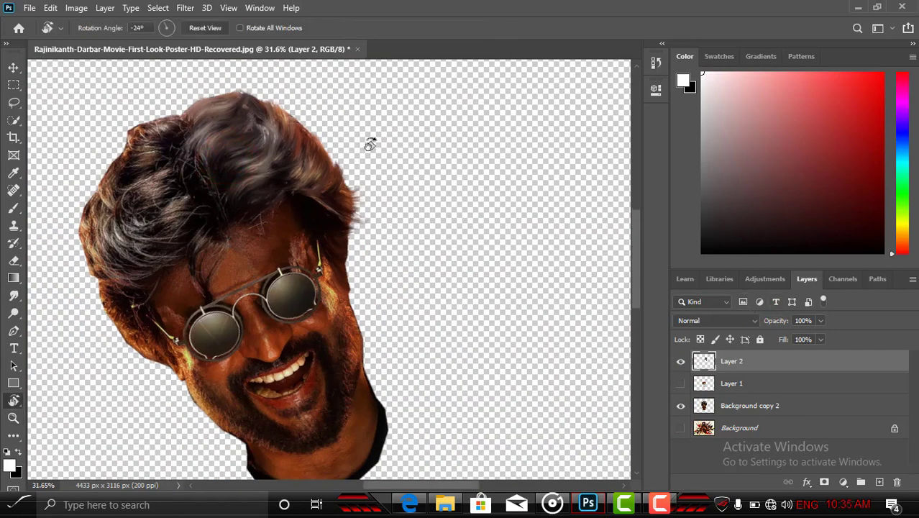
left_click_drag(371, 141, 310, 57)
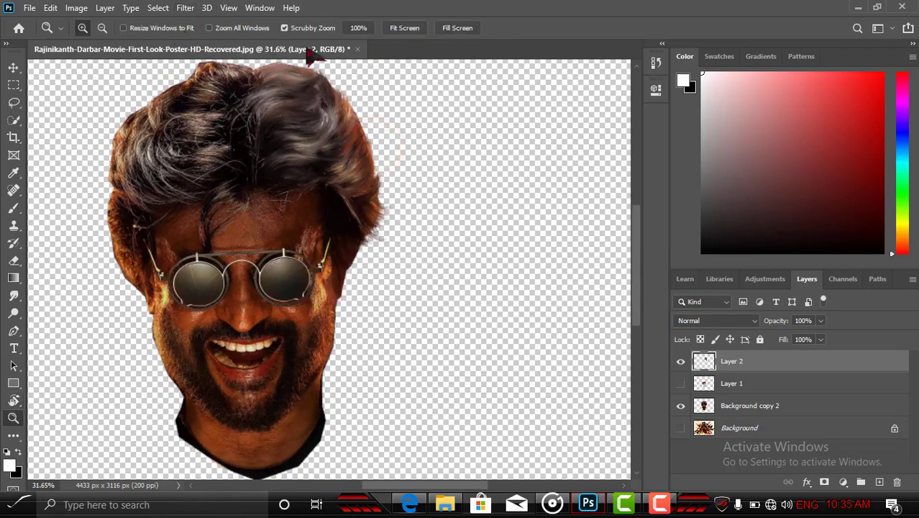
left_click(404, 27)
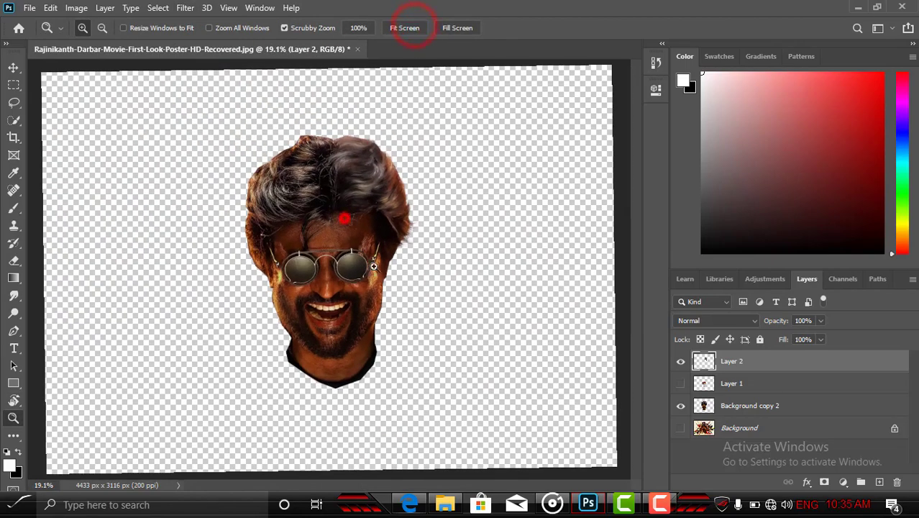
- Return to the Smudge tool and start smudging the hair at the notch where the parting meets the crown
left_click_drag(347, 215, 384, 315)
scroll(348, 282, "up", 2)
left_click_drag(314, 227, 350, 297)
key("s")
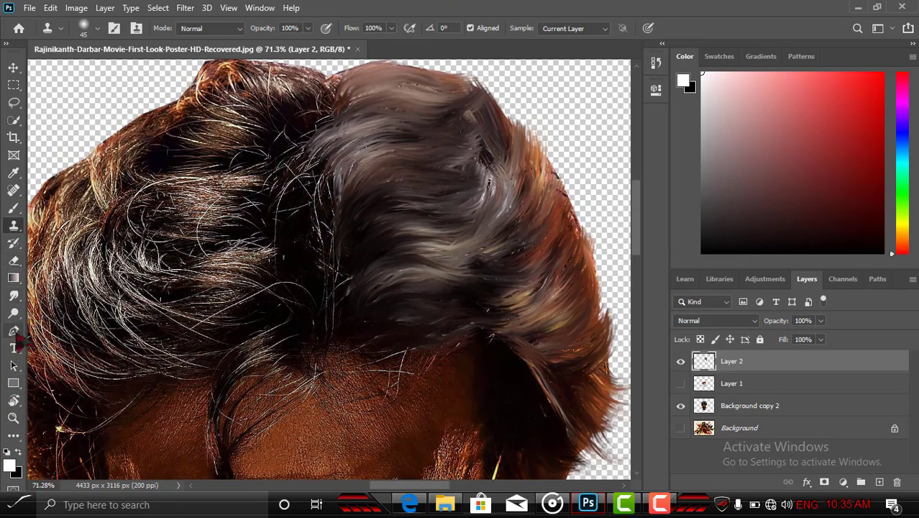
left_click(13, 296)
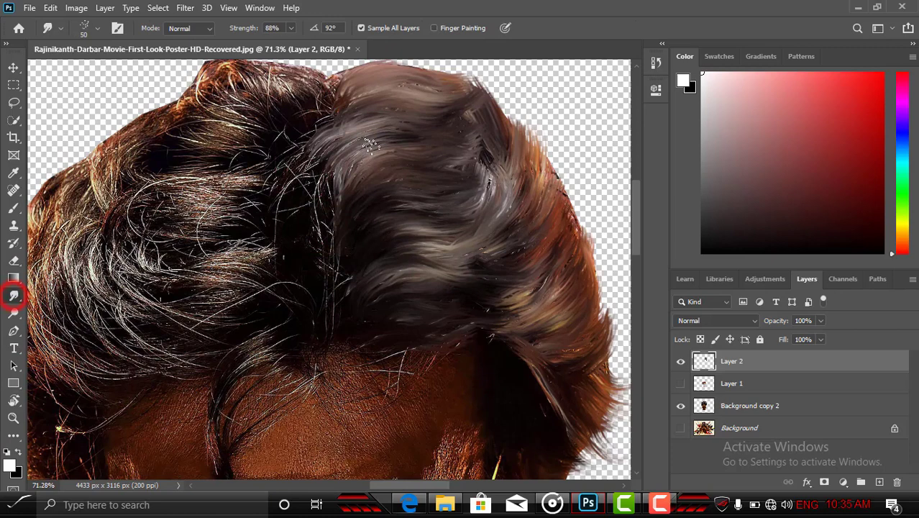
left_click(379, 185)
left_click(454, 172)
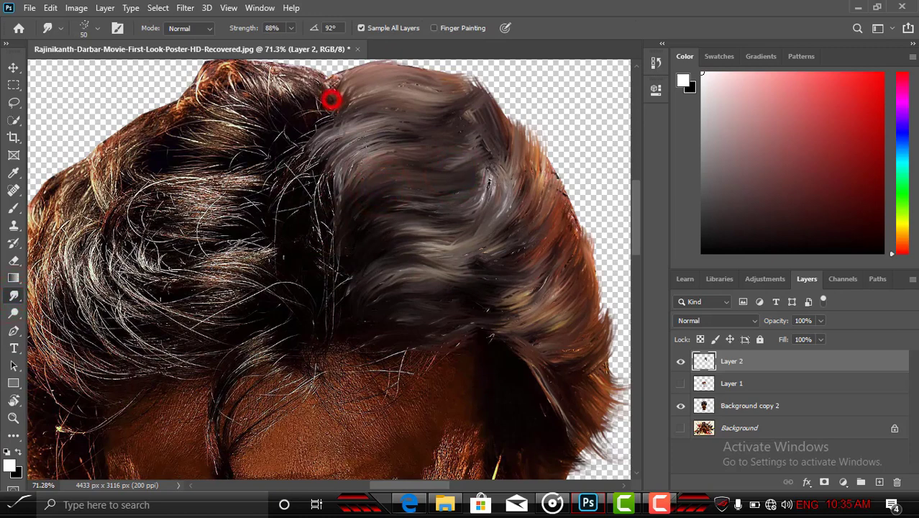
scroll(332, 99, "up", 2)
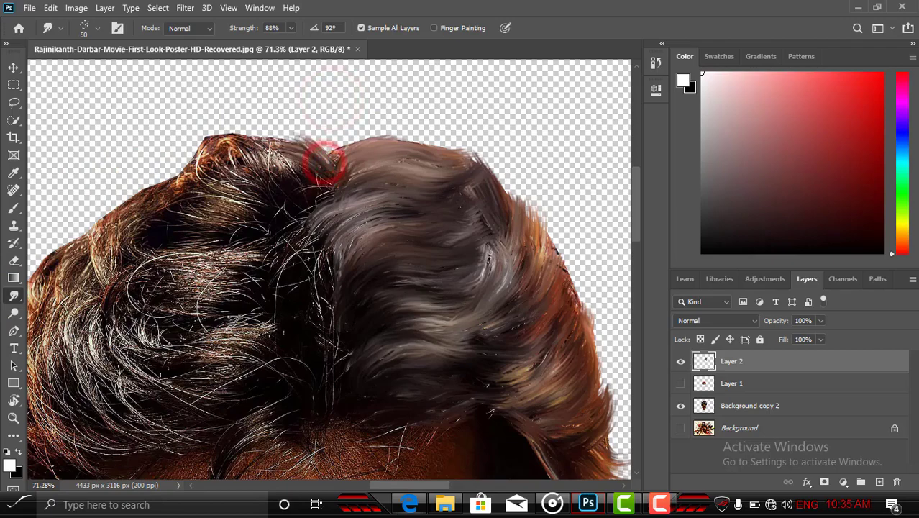
- Turn the canvas almost upside down and smudge the crown tuft on the unpainted side of the parting into smooth outward strands
key("r")
mouse_move(490, 99)
left_mouse_down()
mouse_move(319, 324)
mouse_move(292, 313)
left_mouse_up()
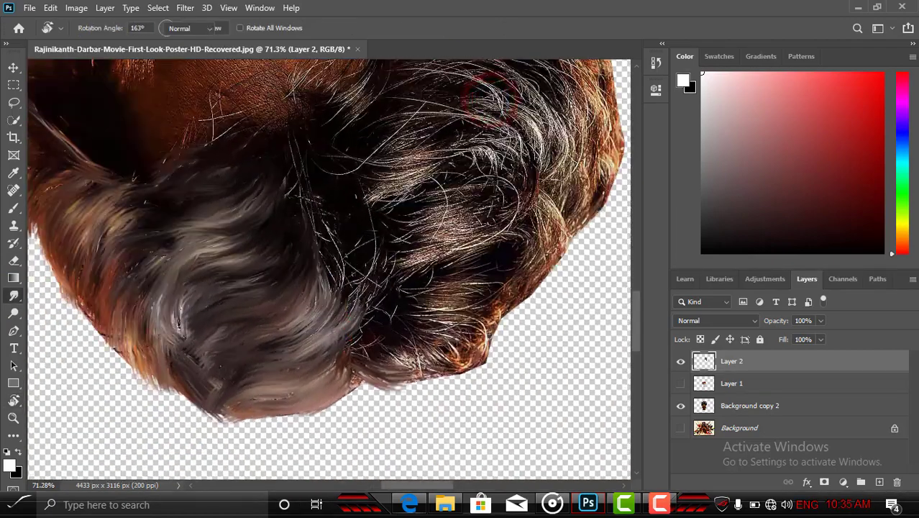
left_click_drag(359, 371, 423, 346)
mouse_move(373, 363)
left_mouse_down()
mouse_move(460, 364)
mouse_move(392, 353)
mouse_move(471, 344)
left_mouse_up()
left_click_drag(433, 377, 463, 360)
mouse_move(371, 373)
left_mouse_down()
mouse_move(463, 368)
mouse_move(375, 373)
mouse_move(493, 350)
mouse_move(458, 365)
left_mouse_up()
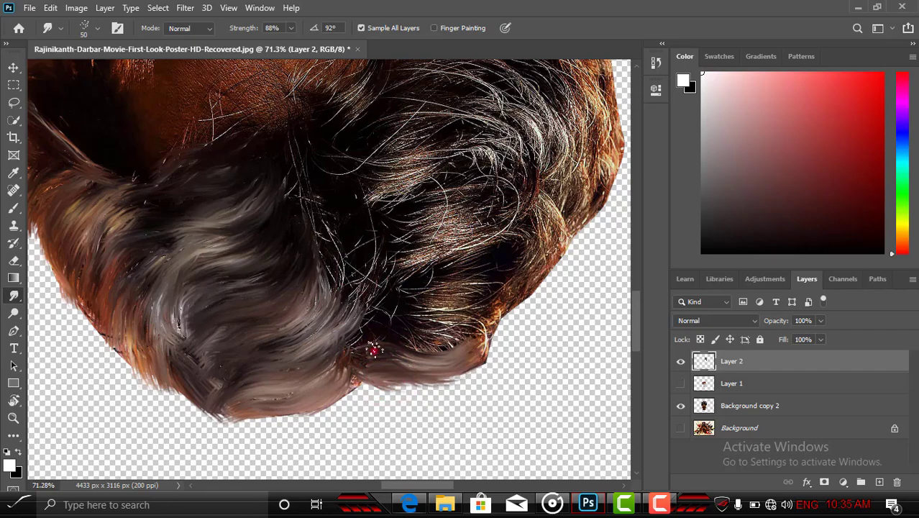
mouse_move(373, 350)
left_mouse_down()
mouse_move(429, 335)
mouse_move(394, 333)
mouse_move(414, 349)
left_mouse_up()
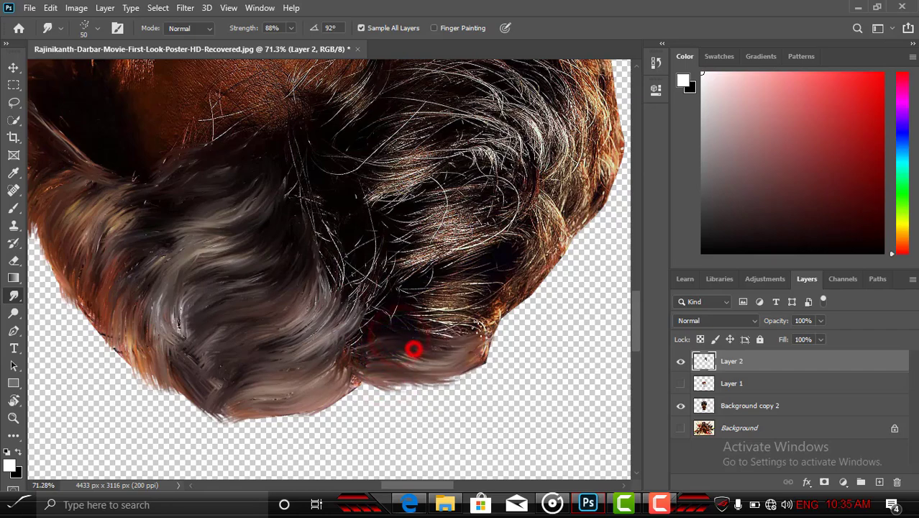
mouse_move(479, 328)
left_mouse_down()
mouse_move(462, 357)
mouse_move(469, 246)
mouse_move(314, 330)
mouse_move(323, 209)
left_mouse_up()
- Turn the canvas back upright and smudge long strands across the underside of the crown tuft toward the outer hair
key("r")
left_click_drag(264, 205, 246, 195)
key("z")
key("s")
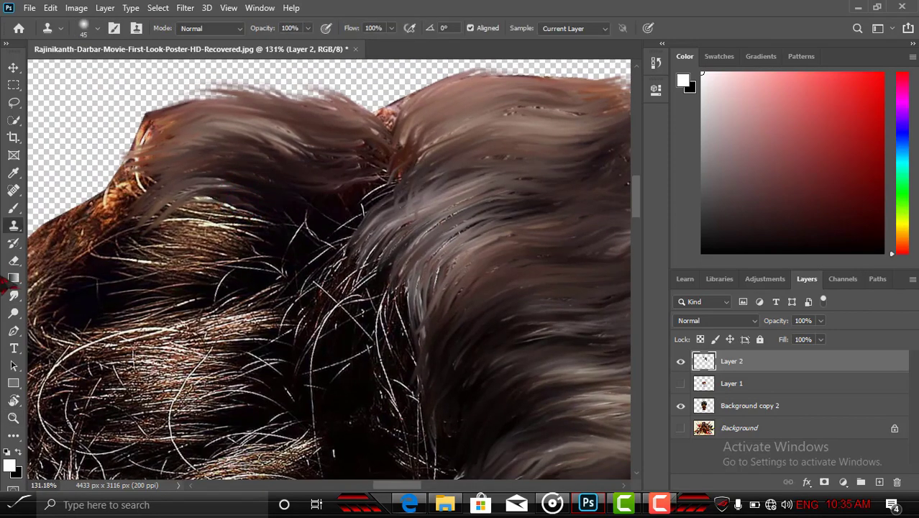
left_click(13, 296)
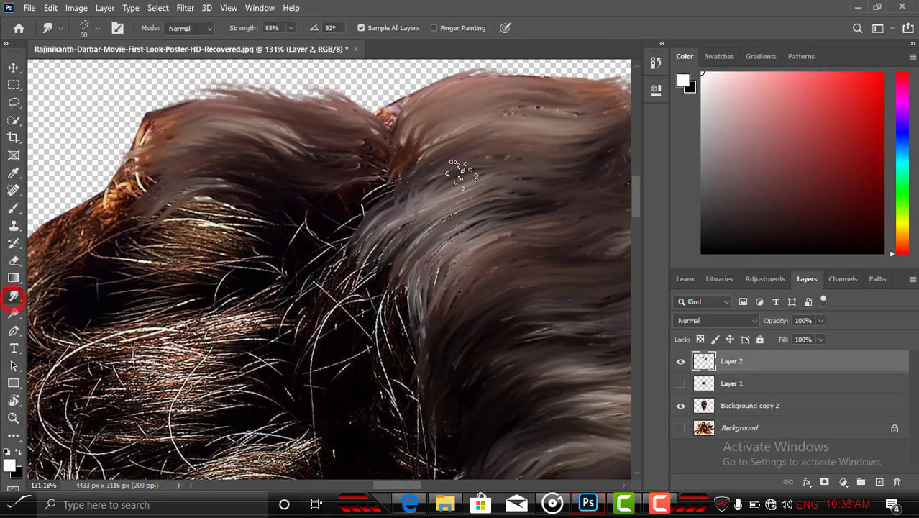
mouse_move(356, 191)
left_mouse_down()
mouse_move(228, 197)
mouse_move(155, 219)
mouse_move(108, 284)
left_mouse_up()
mouse_move(250, 203)
left_mouse_down()
mouse_move(182, 193)
mouse_move(94, 225)
left_mouse_up()
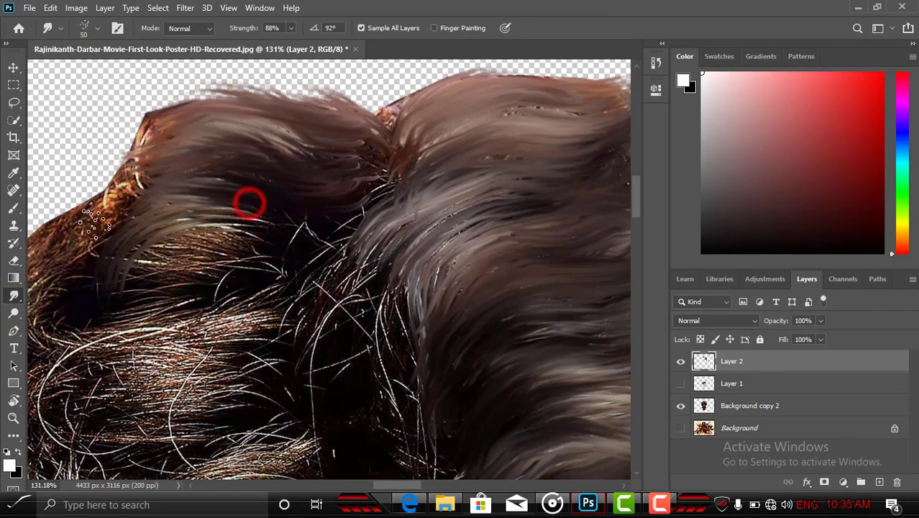
- Rotate the canvas sideways and smudge the dark strands where the crown tuft meets the parting
key("r")
mouse_move(506, 133)
left_mouse_down()
mouse_move(522, 272)
mouse_move(369, 363)
mouse_move(348, 366)
left_mouse_up()
left_click_drag(359, 280, 410, 141)
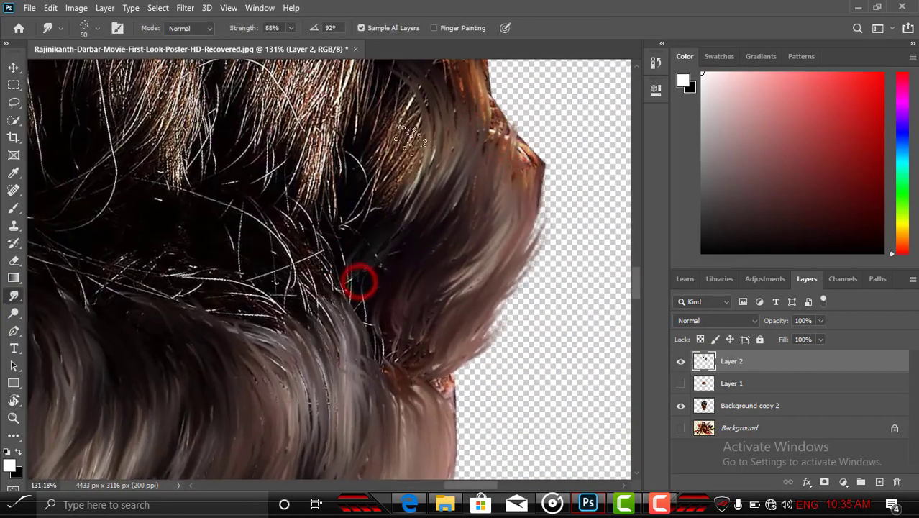
mouse_move(396, 248)
left_mouse_down()
mouse_move(350, 297)
mouse_move(390, 335)
left_mouse_up()
mouse_move(383, 302)
left_mouse_down()
mouse_move(361, 311)
mouse_move(393, 345)
mouse_move(401, 321)
mouse_move(359, 330)
mouse_move(417, 351)
mouse_move(395, 353)
mouse_move(407, 341)
mouse_move(352, 338)
mouse_move(364, 324)
mouse_move(385, 400)
left_mouse_up()
left_click_drag(357, 309, 440, 197)
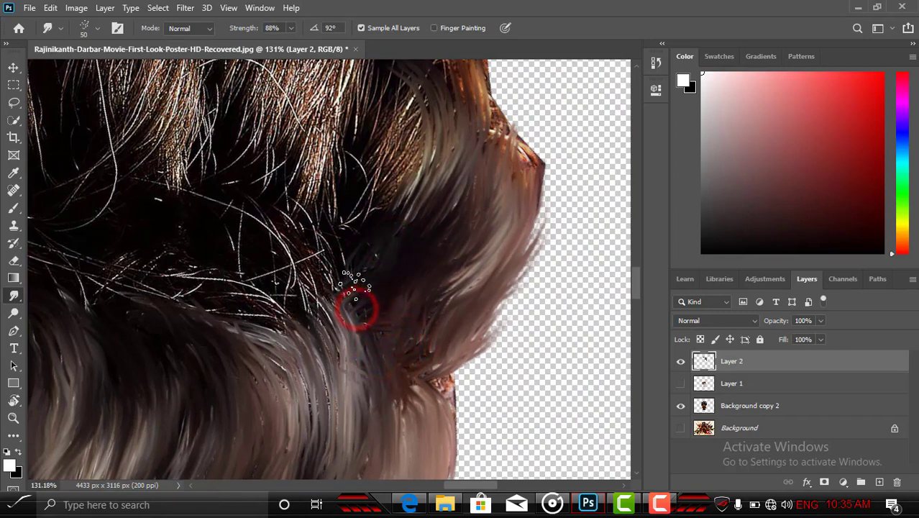
- Blend the stray bright hairs beside the parting into the crown tuft with sweeping smudge strokes
left_click_drag(363, 283, 430, 219)
mouse_move(379, 323)
left_mouse_down()
mouse_move(418, 322)
mouse_move(456, 287)
left_mouse_up()
mouse_move(406, 330)
left_mouse_down()
mouse_move(453, 325)
mouse_move(470, 288)
left_mouse_up()
scroll(471, 288, "up", 2)
left_click_drag(376, 327, 437, 171)
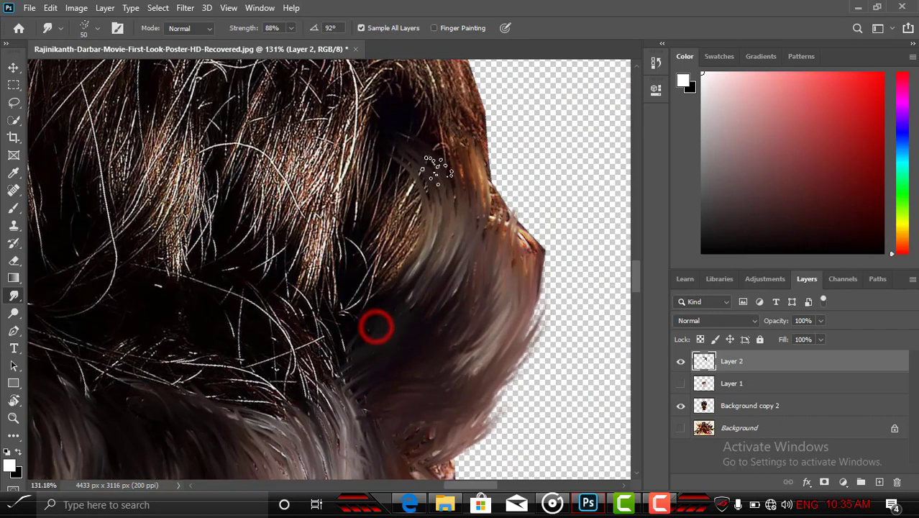
- Smudge the crown tuft's outer edge and corner into soft strands that run past the hard cut-out outline
left_click_drag(480, 298, 410, 164)
left_click_drag(527, 332, 454, 206)
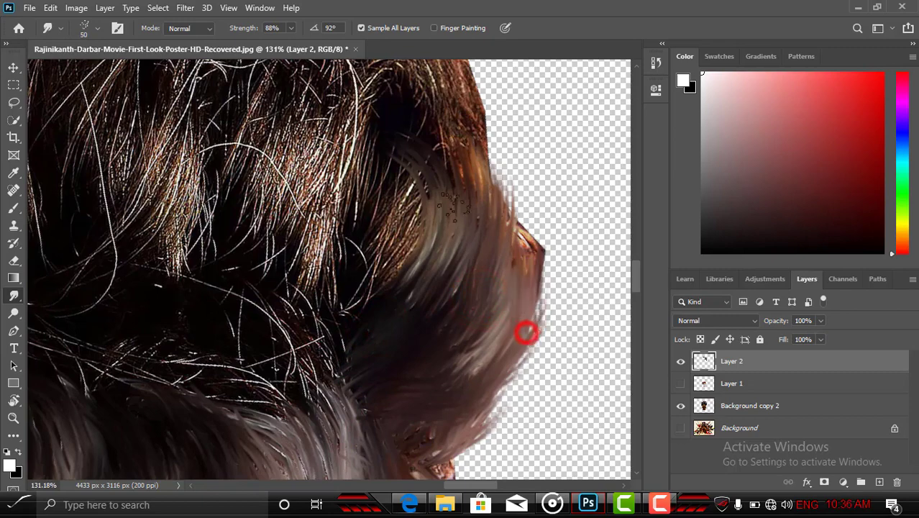
left_click_drag(479, 342, 539, 216)
mouse_move(498, 318)
left_mouse_down()
mouse_move(523, 201)
mouse_move(498, 312)
left_mouse_up()
- Fit the portrait on screen, reset the canvas rotation to 0° and examine the hair at the crown
key("z")
left_click(387, 222)
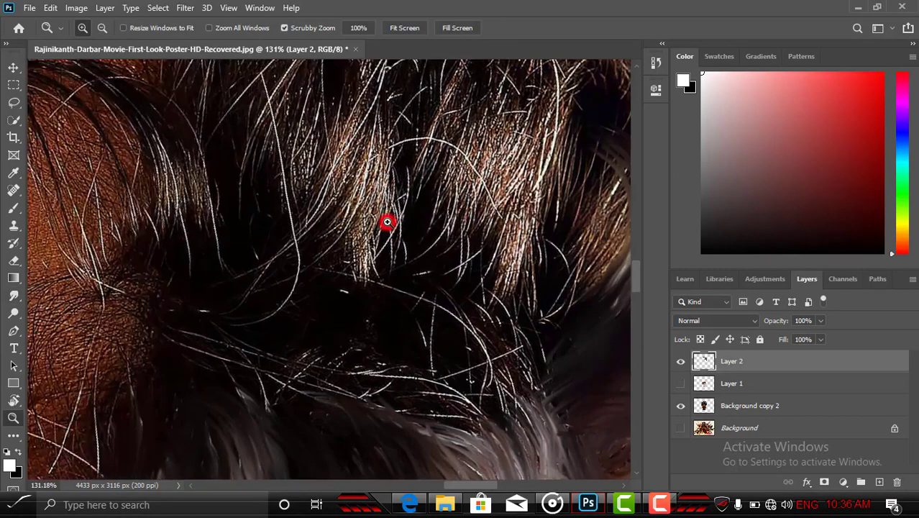
left_click(421, 28)
left_click(370, 294)
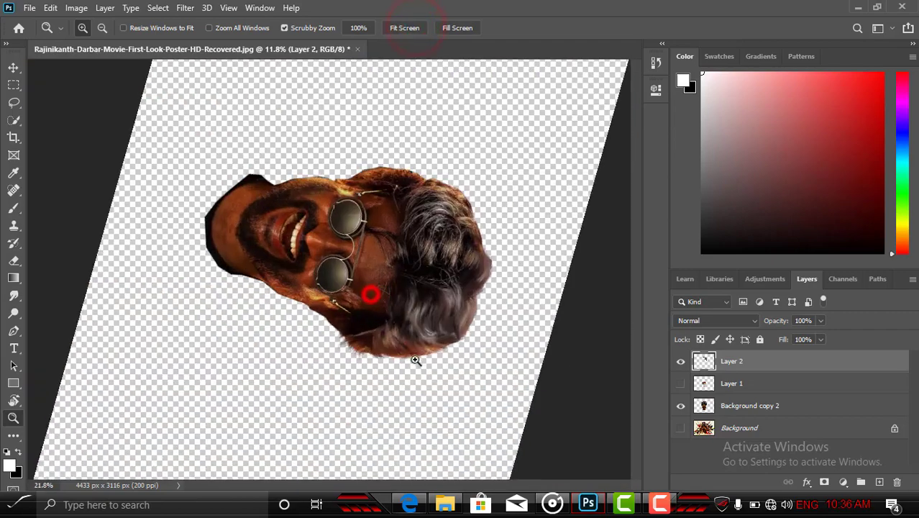
left_click_drag(415, 359, 451, 412)
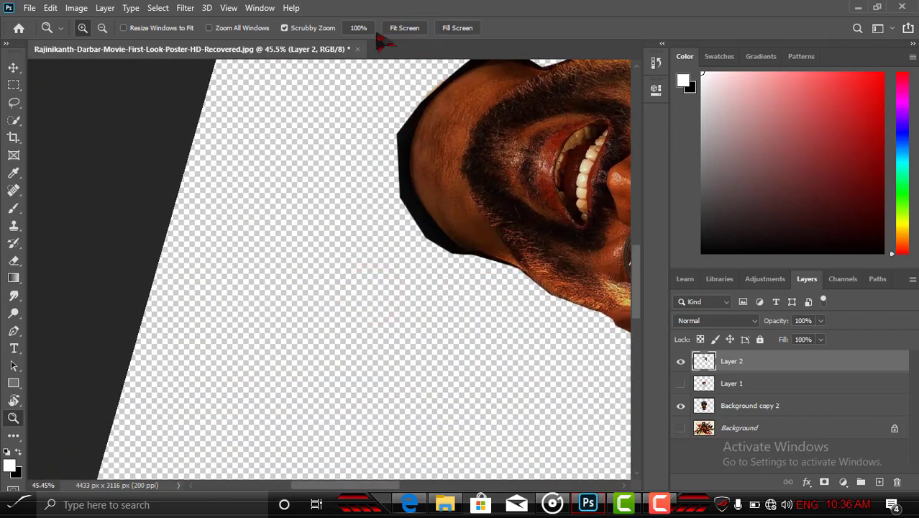
key("r")
left_click(205, 28)
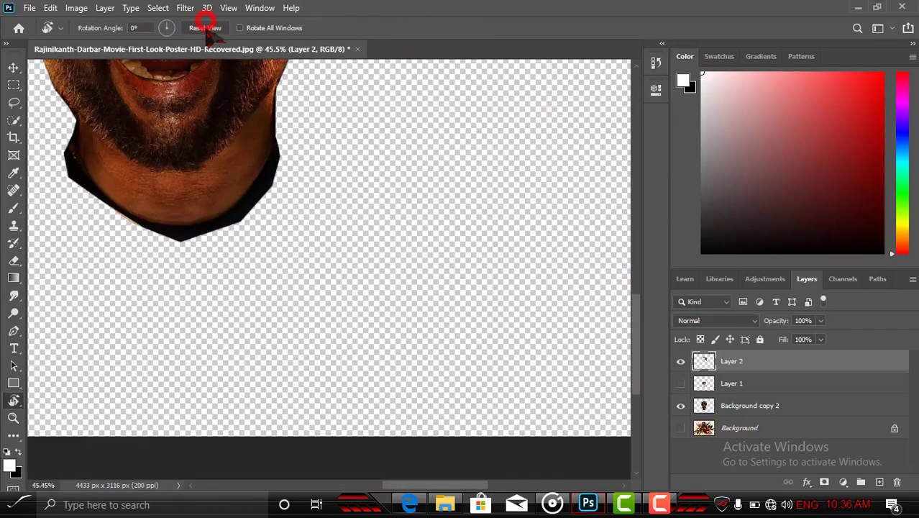
scroll(209, 164, "up", 10)
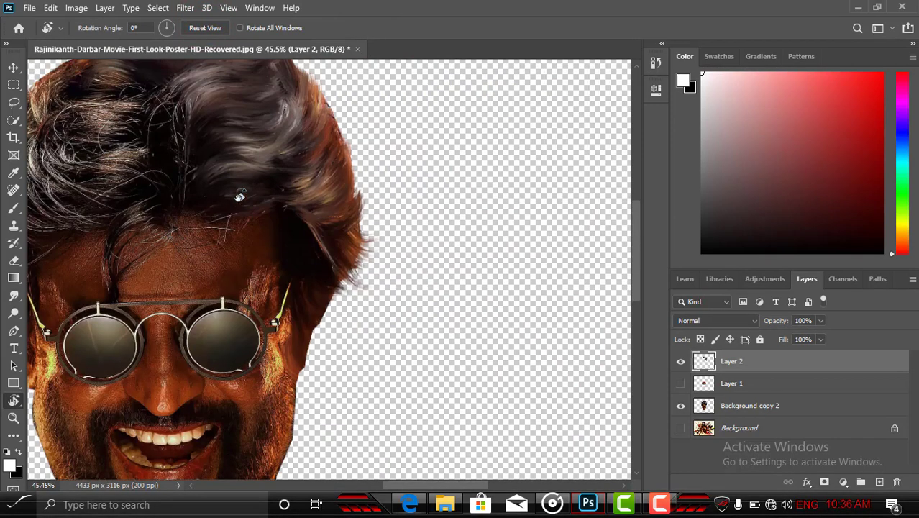
key("s")
left_click(184, 211)
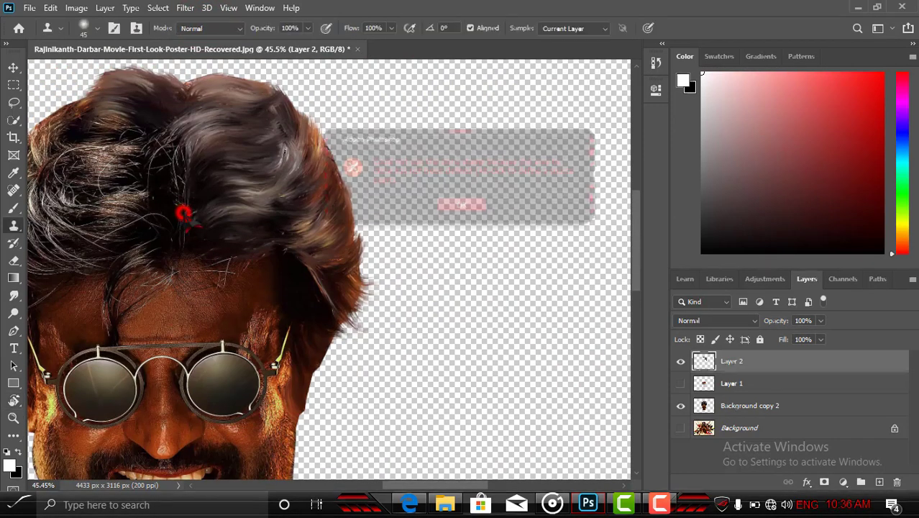
left_click(474, 205)
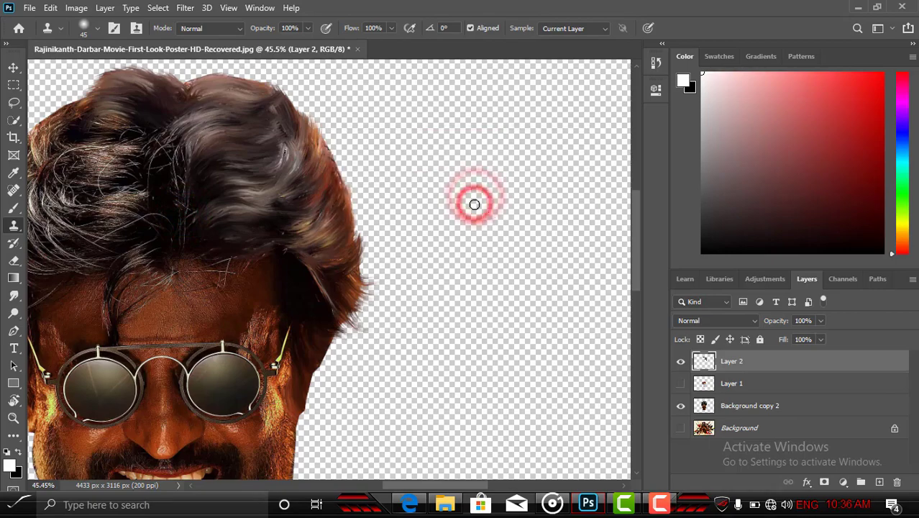
- Smudge the hair's outer edge beside the crown tuft into soft strands on the unpainted side, using the Smudge tool at 88% strength
key("z")
left_click_drag(345, 216, 426, 441)
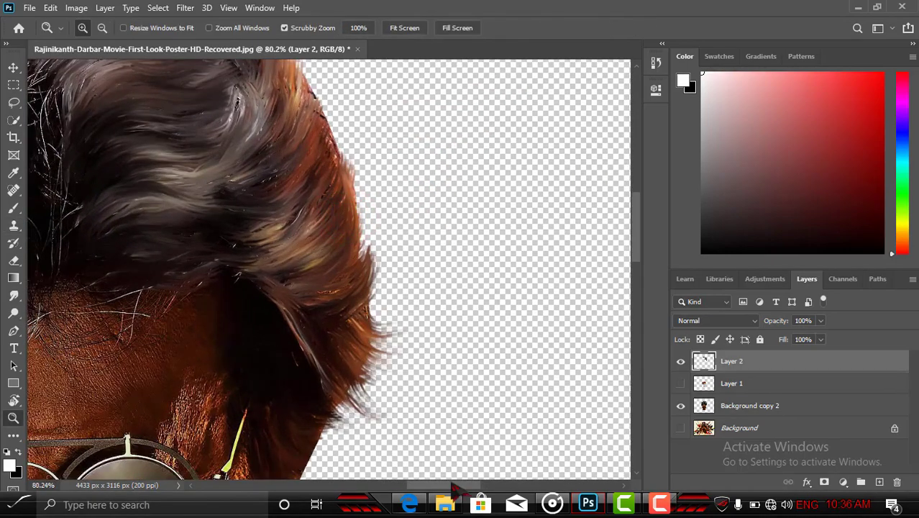
left_click_drag(451, 484, 406, 485)
scroll(396, 342, "up", 2)
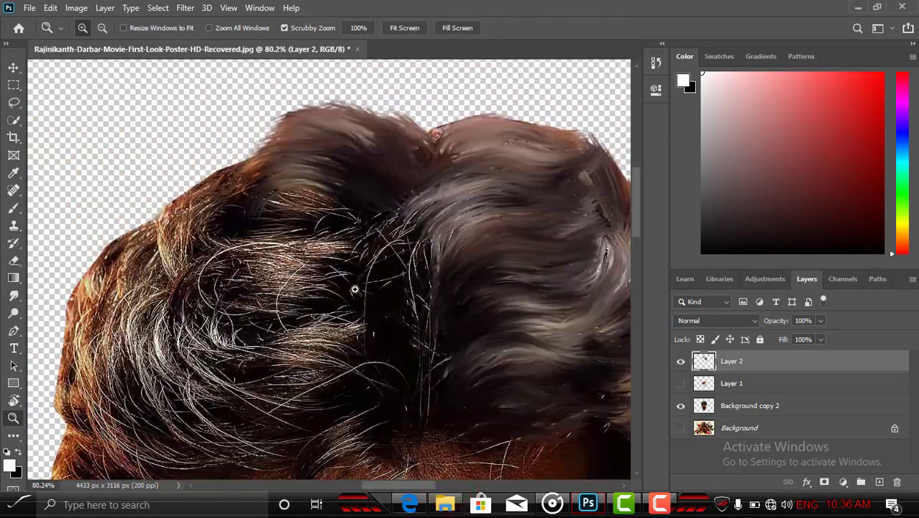
key("s")
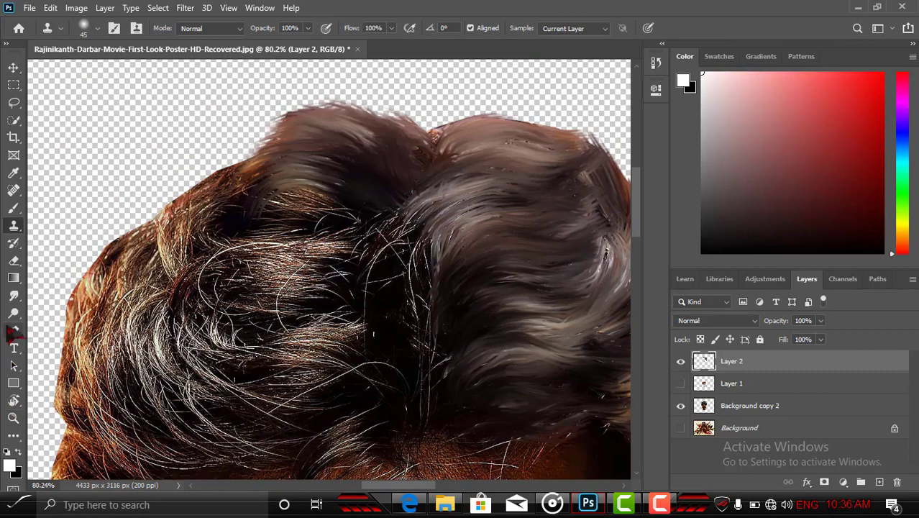
left_click(13, 297)
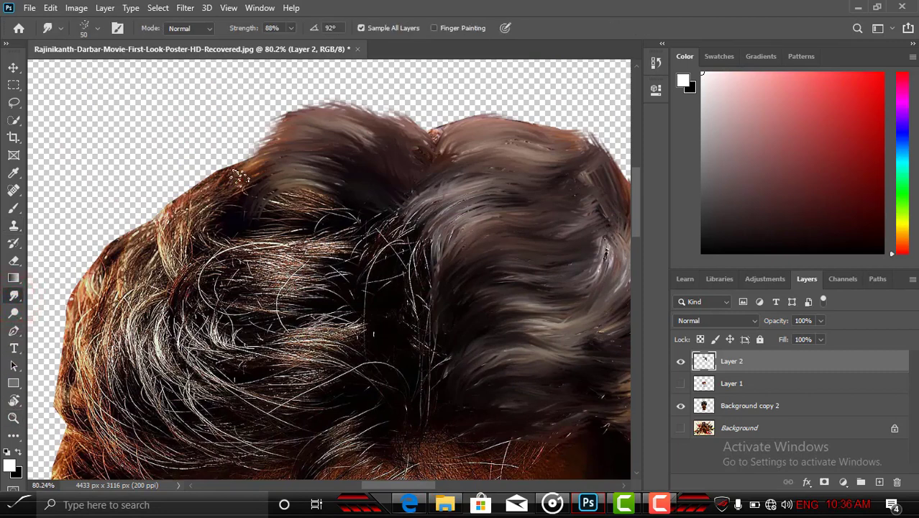
left_click_drag(240, 176, 231, 173)
scroll(356, 370, "down", 3)
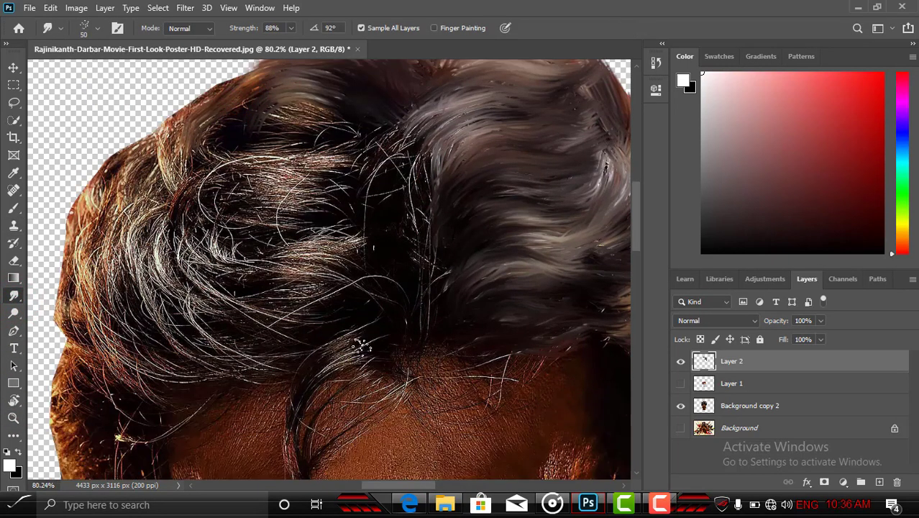
- Smudge the root of the forehead lock at the hairline and briefly show Layer 1 to compare with its painted skin
left_click(359, 349)
scroll(302, 409, "down", 4)
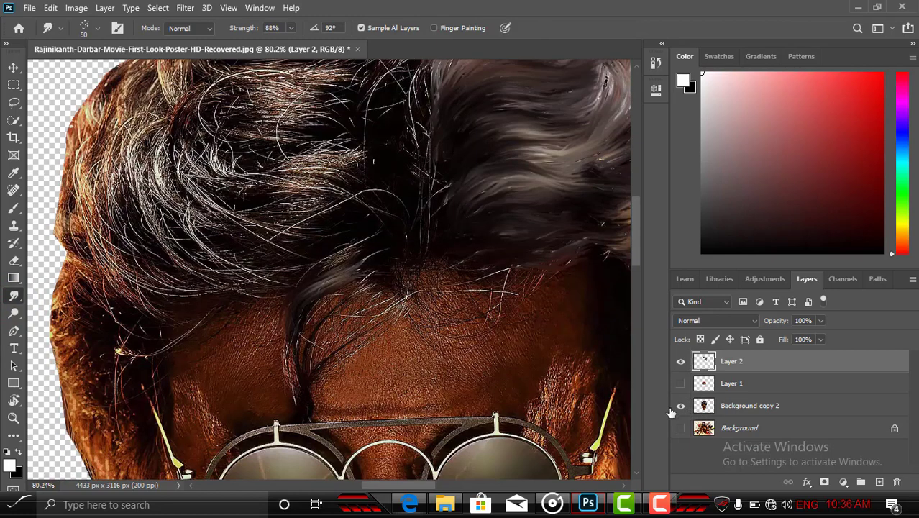
scroll(470, 368, "down", 2)
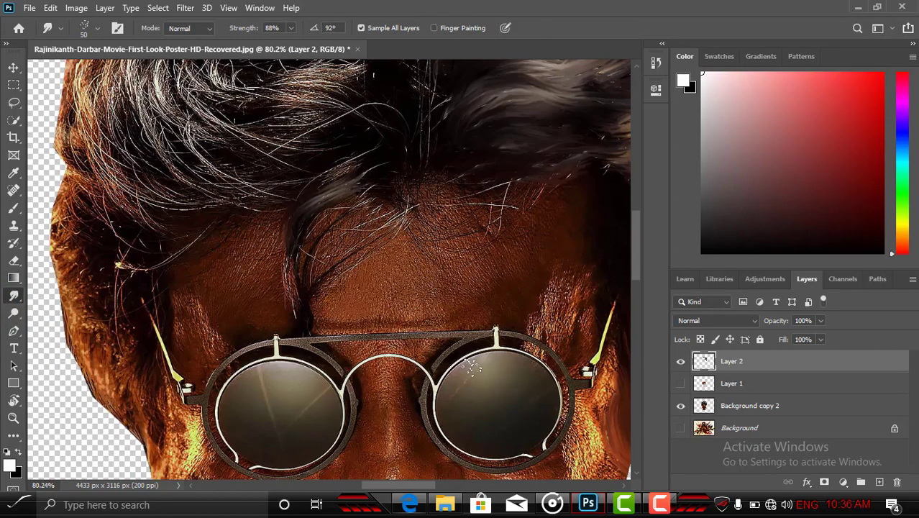
left_click(681, 384)
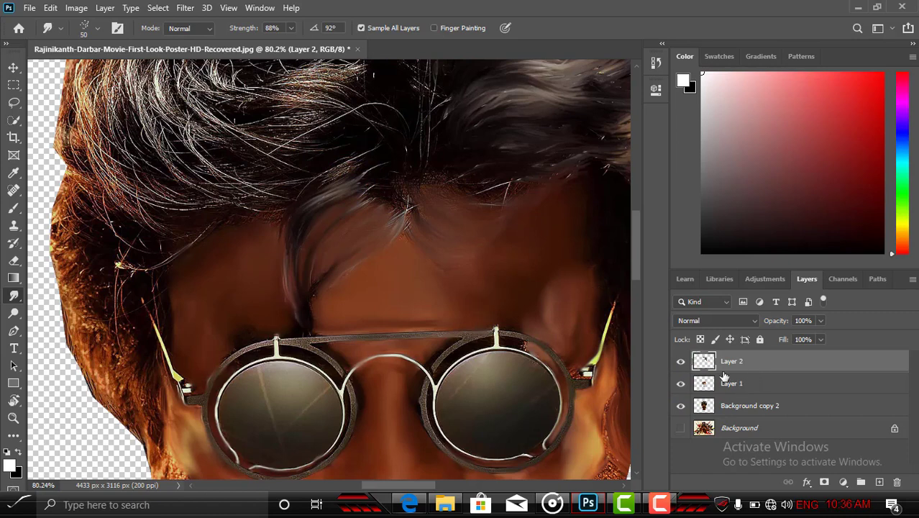
left_click(680, 386)
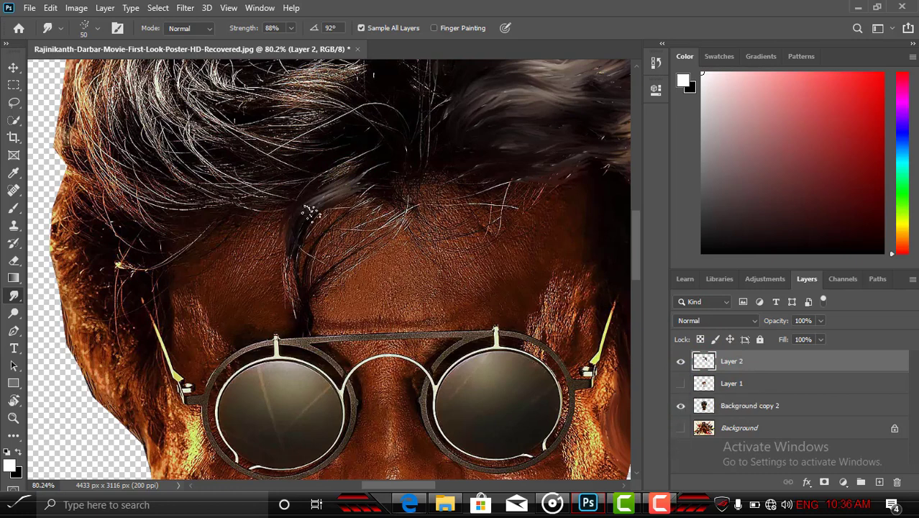
- Smudge the lock hanging over the forehead into a smooth curved strand from the hairline down to the glasses
scroll(309, 223, "up", 2)
left_click_drag(295, 291, 315, 354)
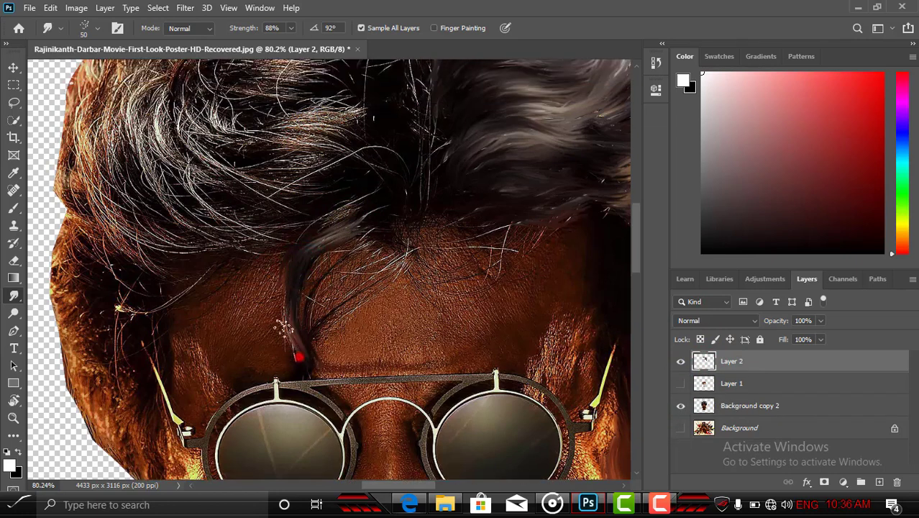
left_click_drag(284, 327, 272, 282)
left_click_drag(298, 342, 286, 314)
mouse_move(349, 229)
left_mouse_down()
mouse_move(315, 250)
mouse_move(300, 346)
left_mouse_up()
scroll(332, 211, "up", 3)
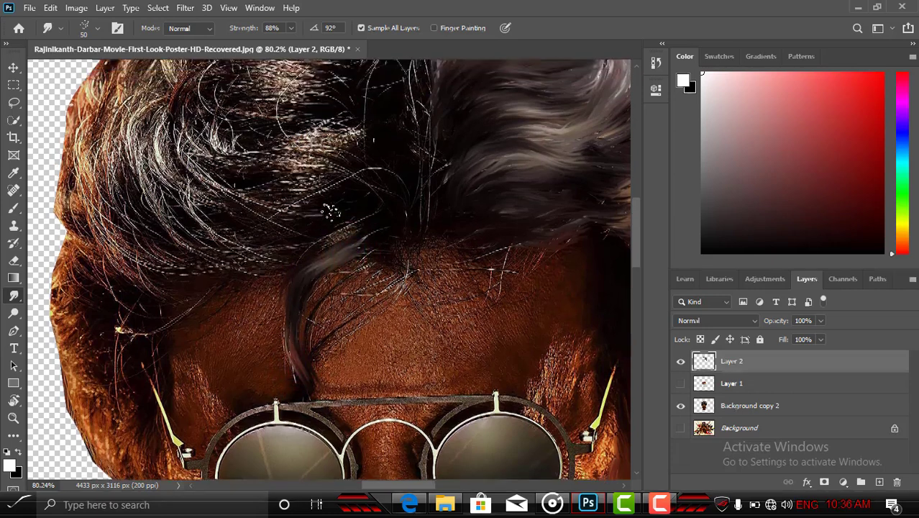
left_click(352, 260)
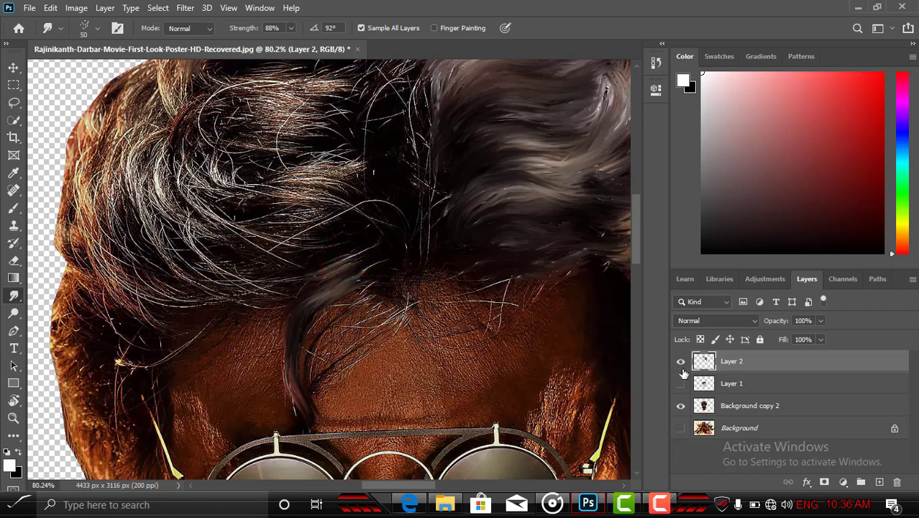
left_click(737, 453)
left_click(658, 505)
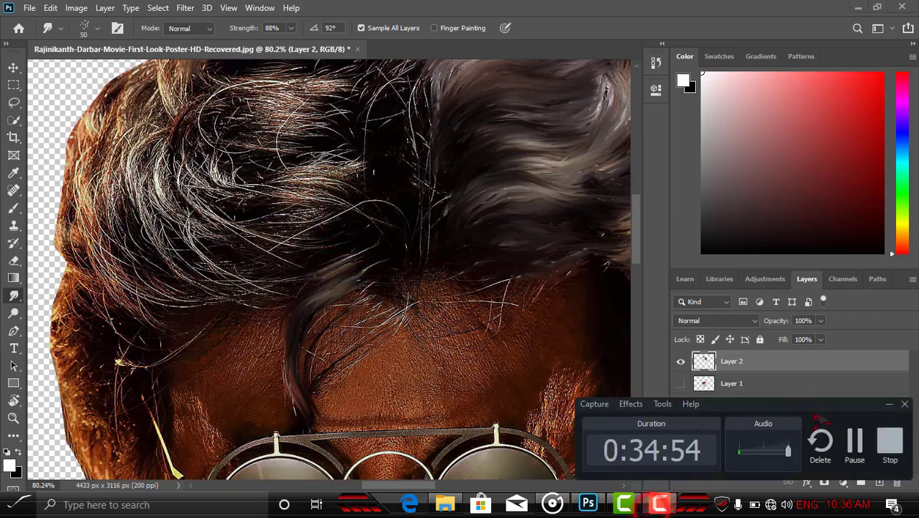
left_click(854, 441)
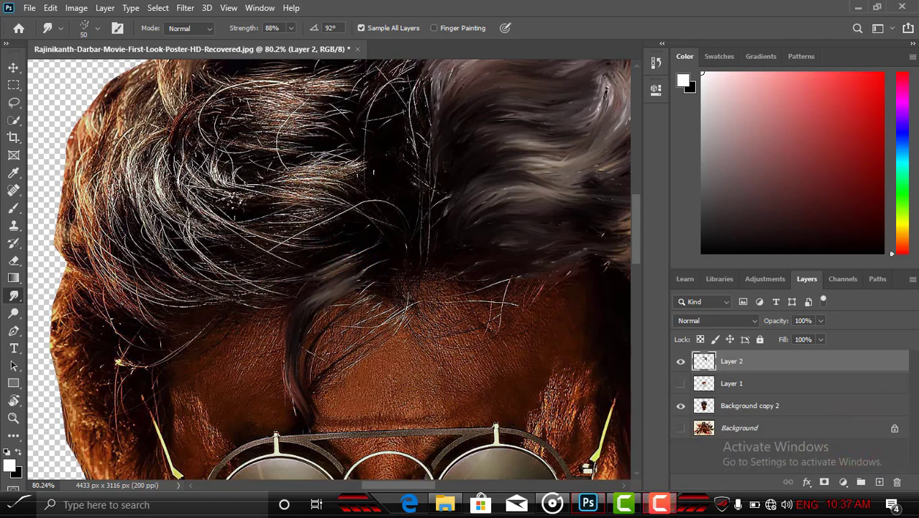
- Smudge the light strands just below the crown tuft, rotate the canvas sideways and return to the Smudge tool
scroll(232, 197, "up", 3)
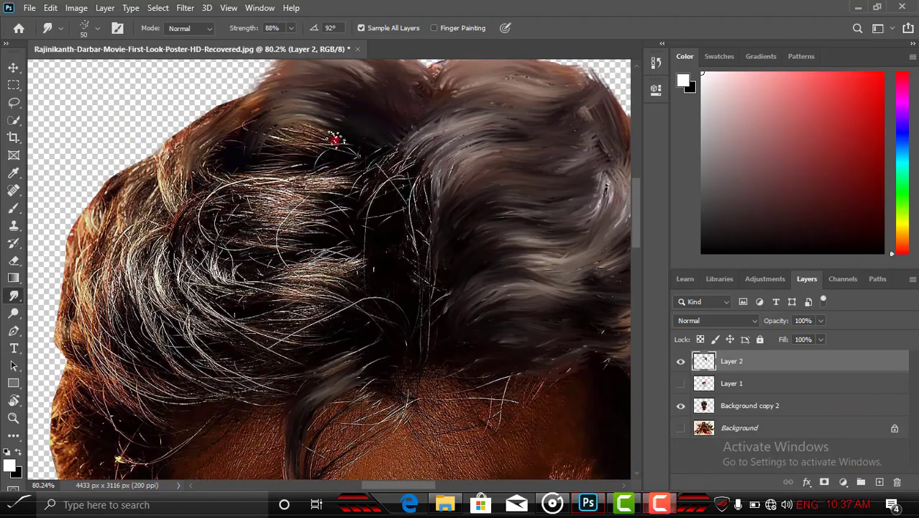
left_click(333, 138)
key("r")
mouse_move(400, 131)
left_mouse_down()
mouse_move(392, 263)
mouse_move(356, 278)
left_mouse_up()
scroll(364, 275, "down", 2)
key("s")
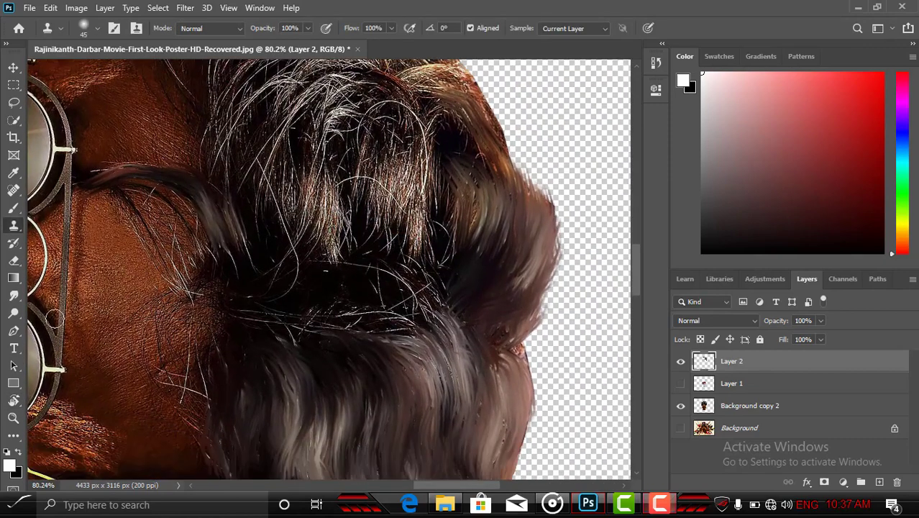
left_click(13, 437)
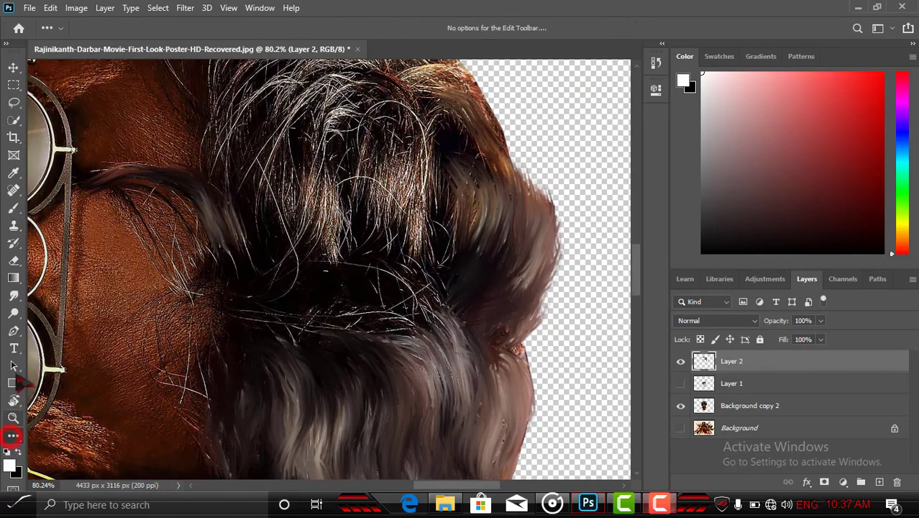
left_click(14, 294)
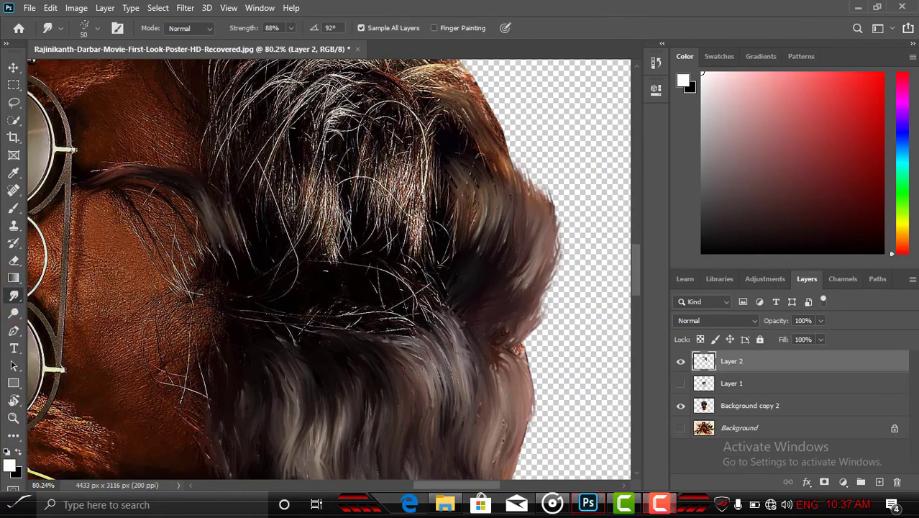
mouse_move(266, 234)
left_mouse_down()
mouse_move(315, 155)
mouse_move(269, 213)
mouse_move(298, 144)
mouse_move(385, 110)
left_mouse_up()
scroll(374, 200, "up", 2)
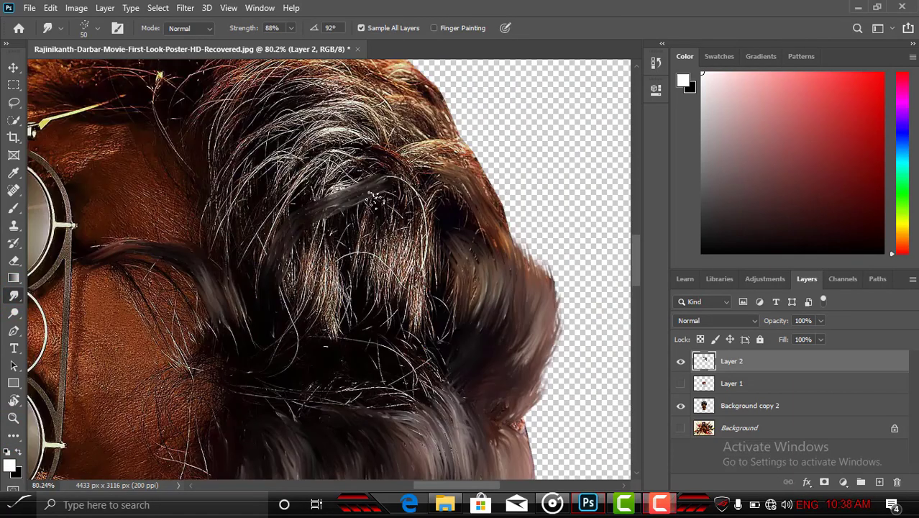
key("ctrl+z")
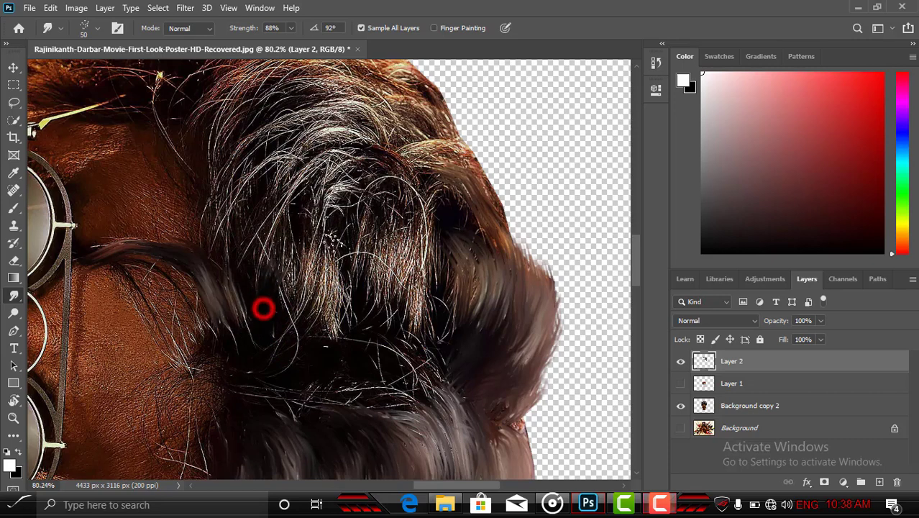
- Smudge the front hair roots on the unpainted side of the parting into short strands that curve toward the bright curls
mouse_move(263, 308)
left_mouse_down()
mouse_move(286, 321)
mouse_move(256, 338)
mouse_move(246, 363)
mouse_move(301, 335)
mouse_move(247, 363)
mouse_move(293, 329)
mouse_move(317, 272)
left_mouse_up()
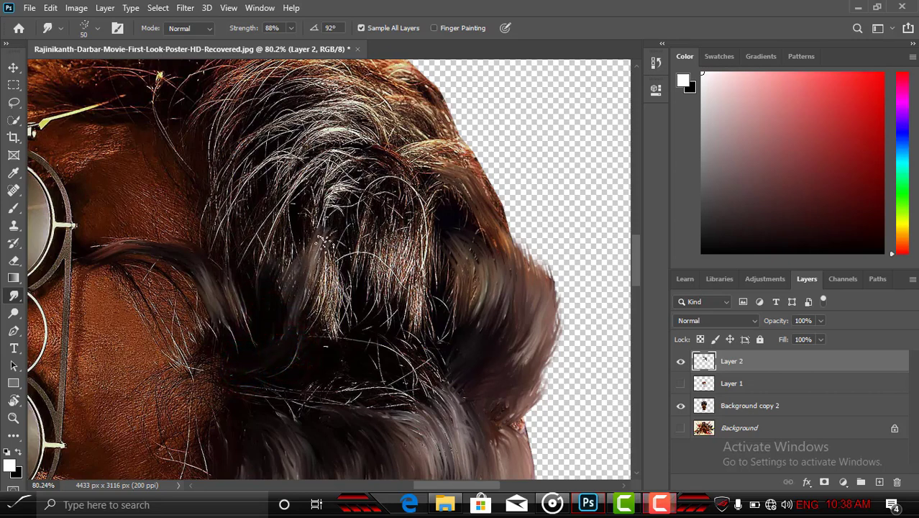
left_click(321, 318)
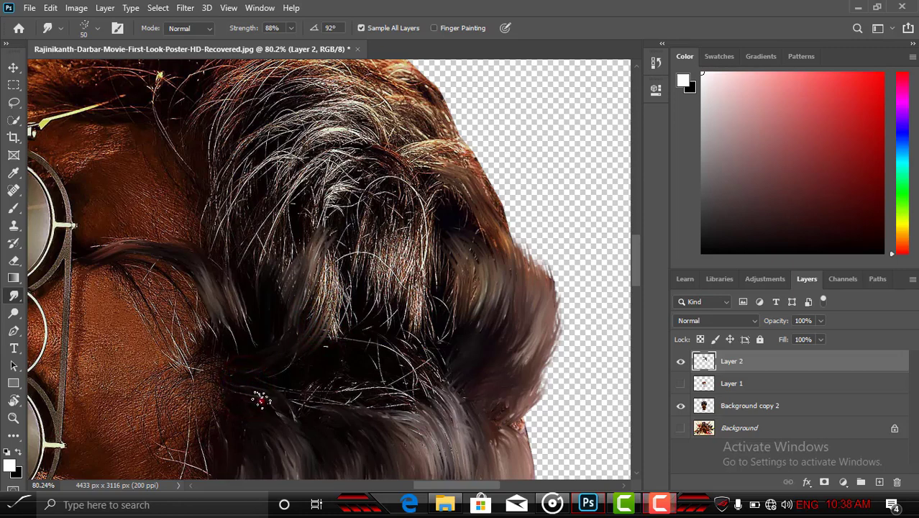
- Blend the stray bright hairs along the parting into the painted side with sweeping smudge strokes from the hairline toward the crown
mouse_move(259, 400)
left_mouse_down()
mouse_move(286, 459)
mouse_move(305, 410)
mouse_move(205, 407)
left_mouse_up()
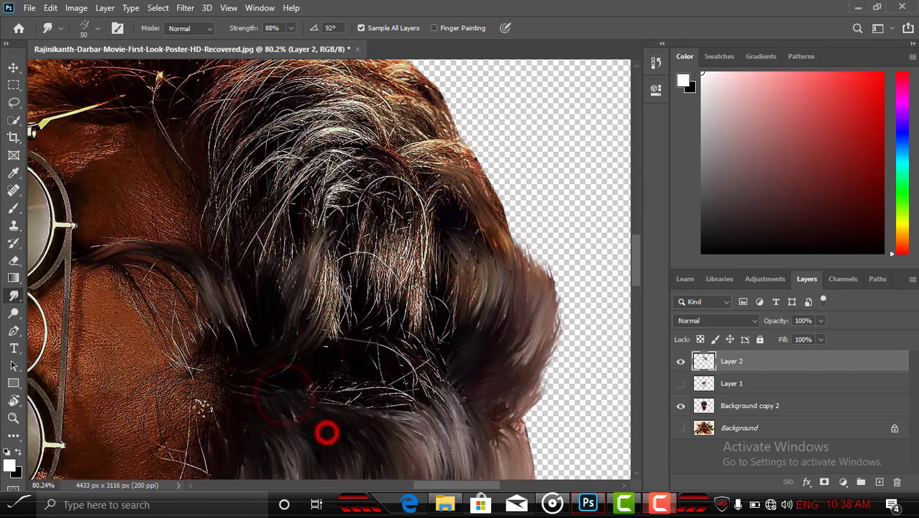
left_click_drag(337, 421, 307, 390)
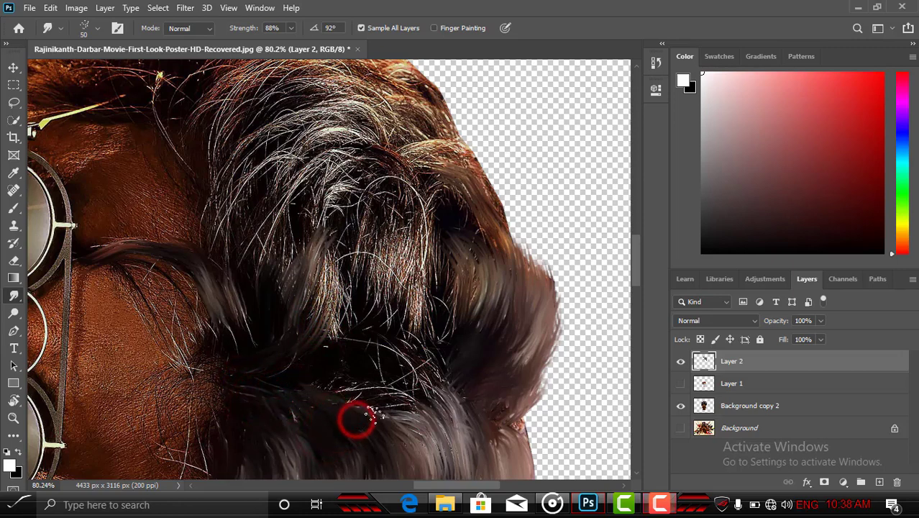
mouse_move(376, 416)
left_mouse_down()
mouse_move(316, 417)
mouse_move(364, 397)
mouse_move(321, 417)
left_mouse_up()
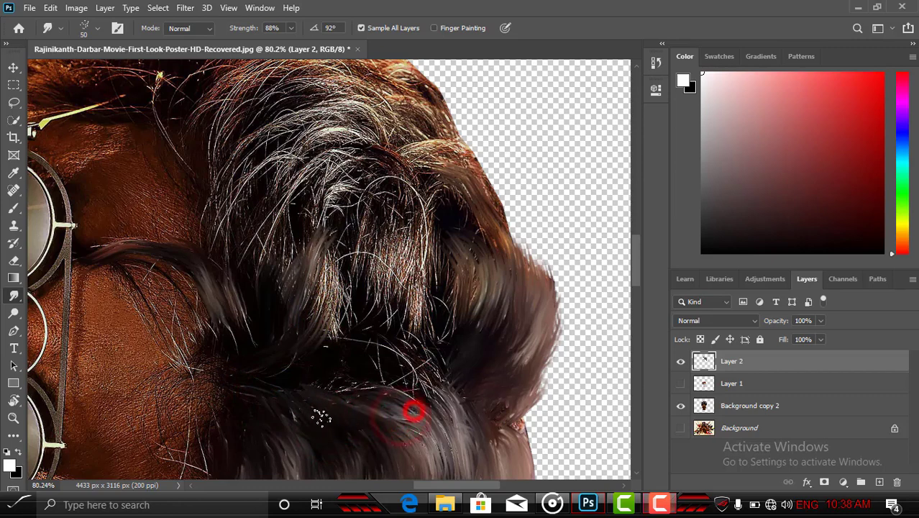
left_click(425, 409)
left_click(439, 401)
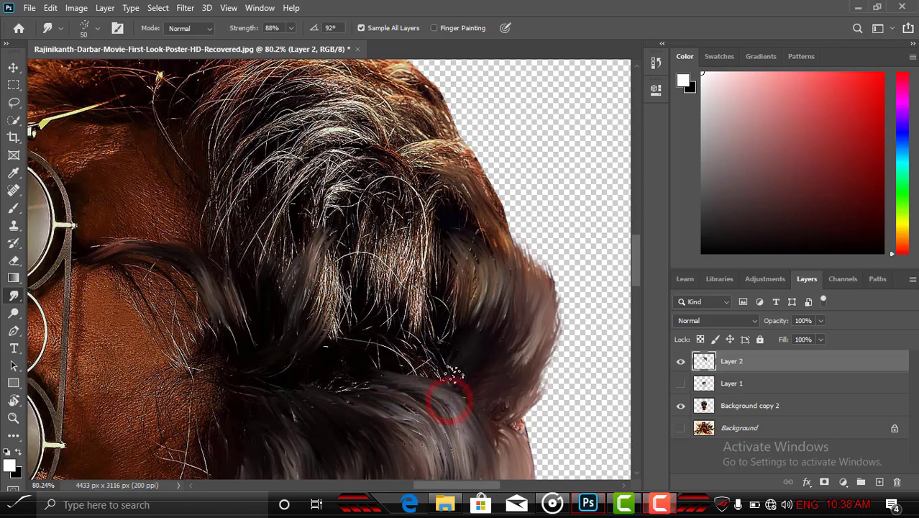
- Smudge the dark junction between the parting and crown tuft, and soften the notch in the hair's outer edge
left_click(459, 353)
left_click(447, 382)
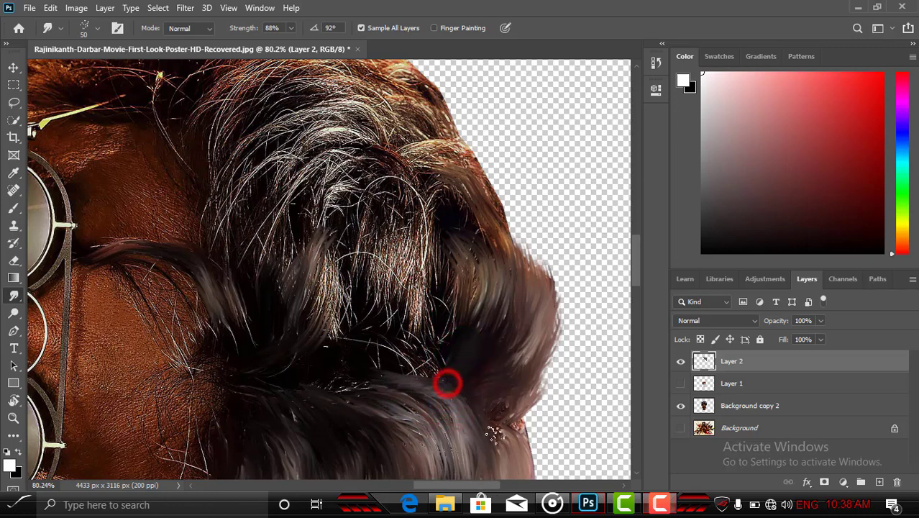
left_click(513, 437)
left_click(525, 427)
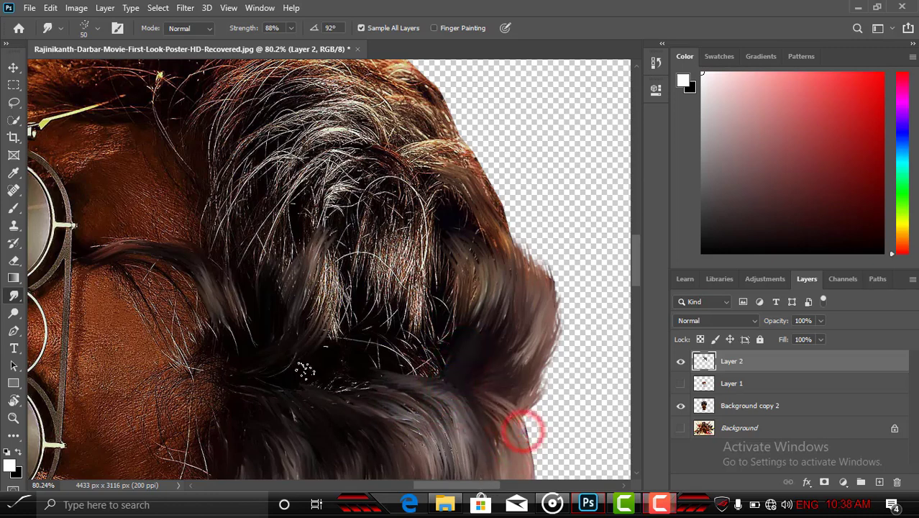
- Smudge the first bright tuft beside the parting into smooth, wavy strands that flow into the dark parting
left_click(302, 377)
left_click(314, 328)
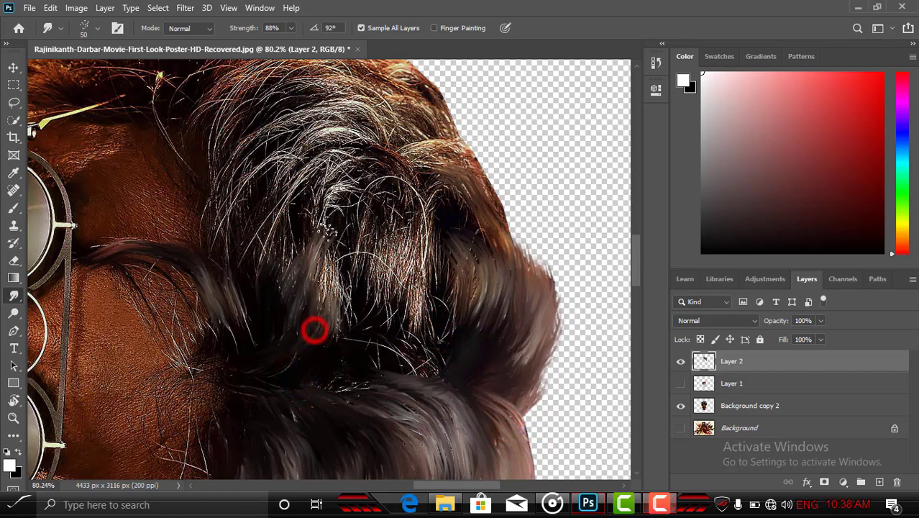
left_click(328, 325)
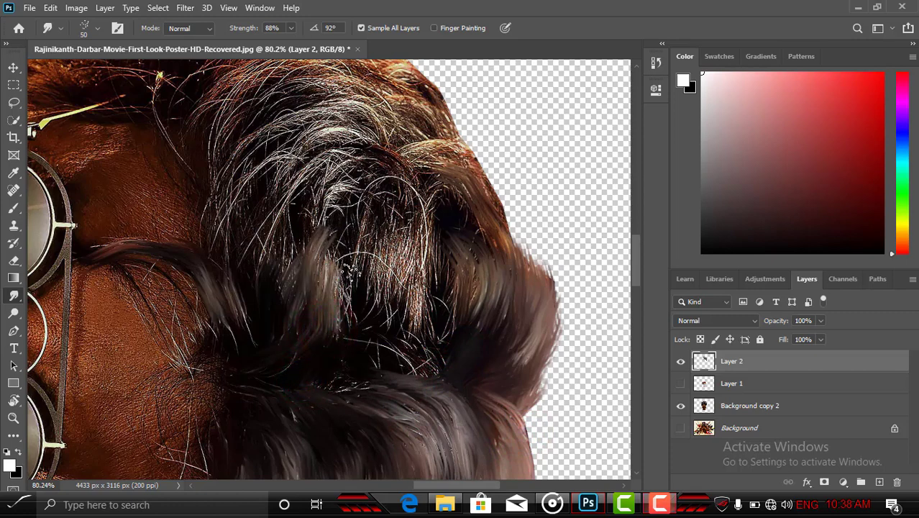
left_click(344, 318)
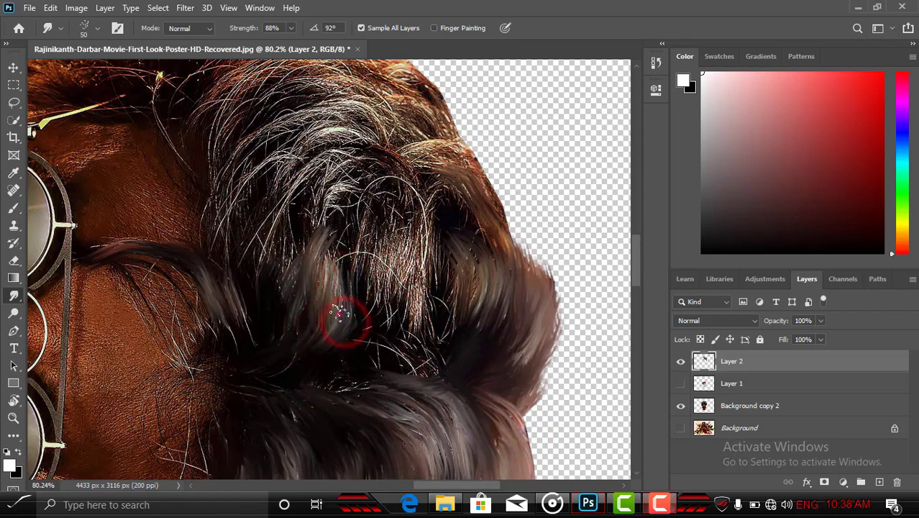
left_click(338, 313)
left_click(284, 334)
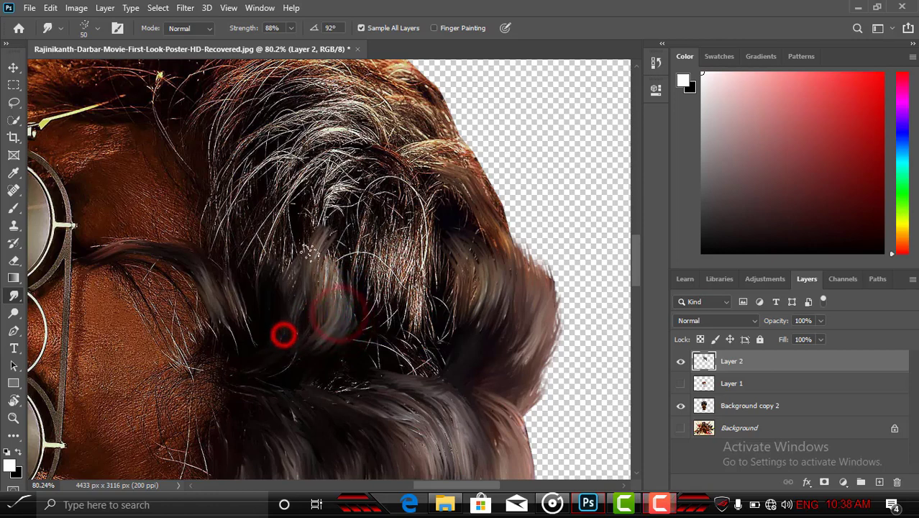
left_click(348, 325)
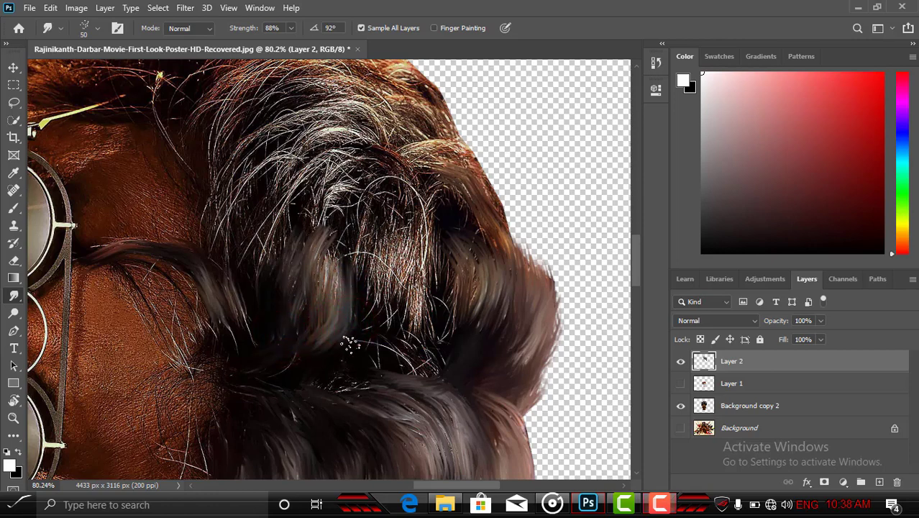
- Smudge the second bright tuft beside the parting into long, wavy strands running from the dark parting toward the crown
left_click(369, 306)
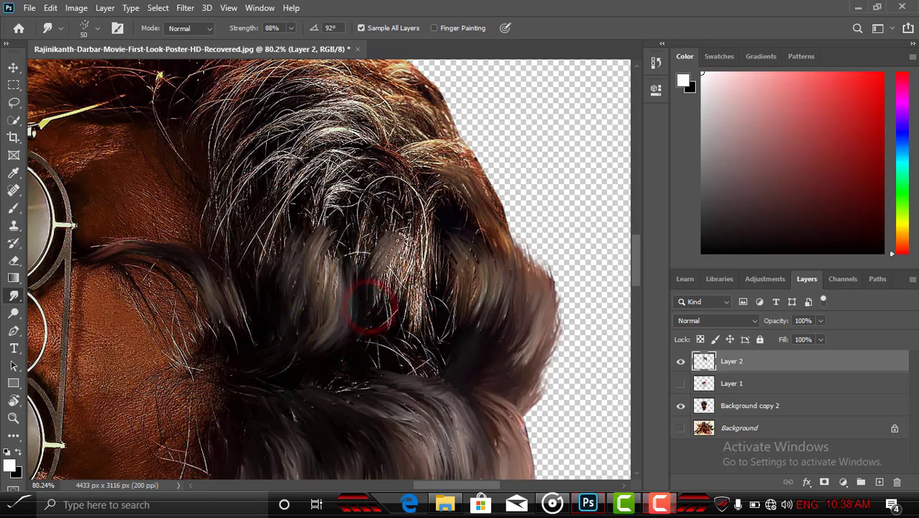
left_click_drag(398, 249, 374, 316)
mouse_move(400, 280)
left_mouse_down()
mouse_move(319, 353)
mouse_move(351, 353)
mouse_move(343, 376)
mouse_move(372, 412)
mouse_move(380, 397)
mouse_move(404, 396)
mouse_move(399, 381)
mouse_move(437, 387)
left_mouse_up()
left_click_drag(416, 339, 415, 339)
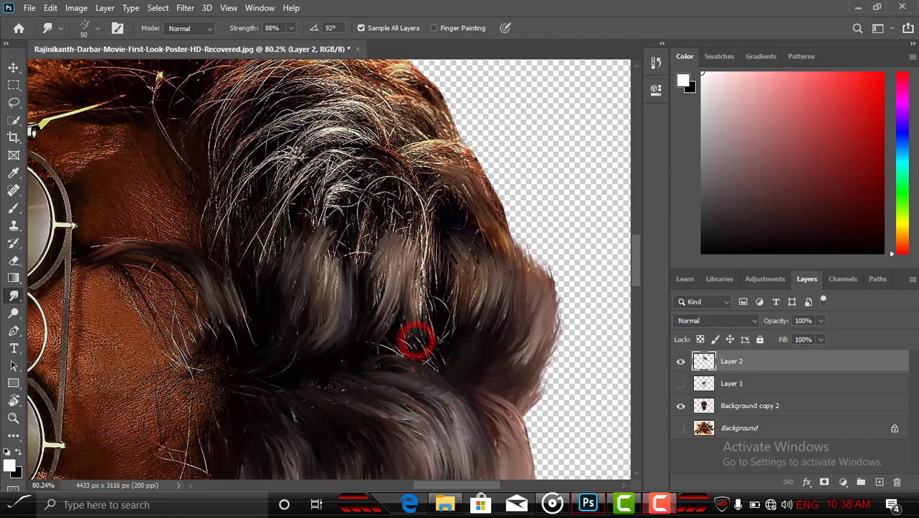
key("r")
left_click_drag(430, 304, 428, 344)
left_click_drag(381, 186, 400, 113)
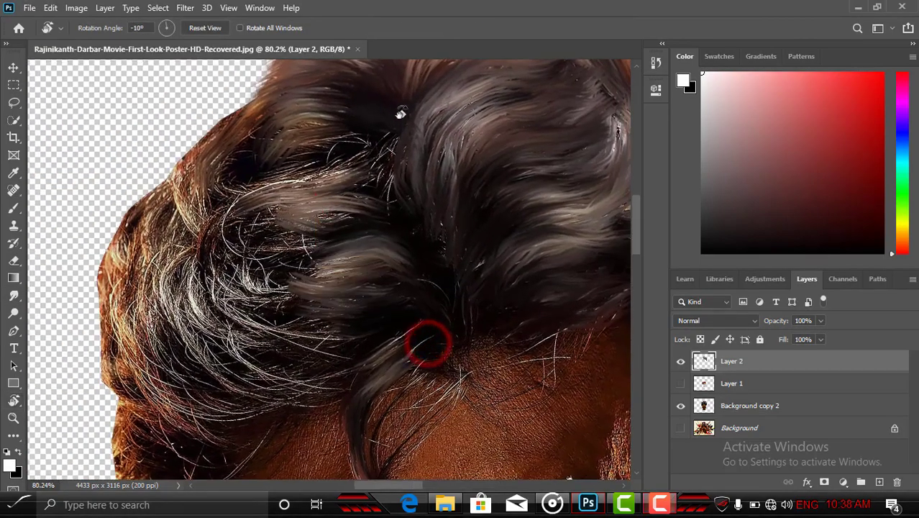
mouse_move(366, 161)
left_mouse_down()
mouse_move(310, 171)
mouse_move(205, 263)
left_mouse_up()
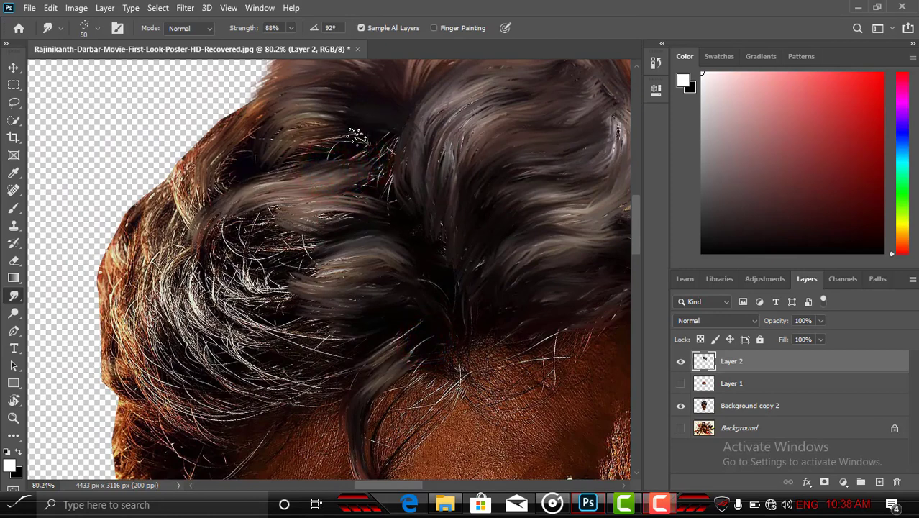
- Blend the stray bright hairs between the second tuft and the crown tuft into smooth, dark strands sweeping toward the outer edge
mouse_move(358, 137)
left_mouse_down()
mouse_move(287, 164)
mouse_move(357, 169)
mouse_move(363, 136)
mouse_move(266, 152)
mouse_move(330, 146)
left_mouse_up()
mouse_move(268, 159)
left_mouse_down()
mouse_move(299, 180)
mouse_move(311, 160)
left_mouse_up()
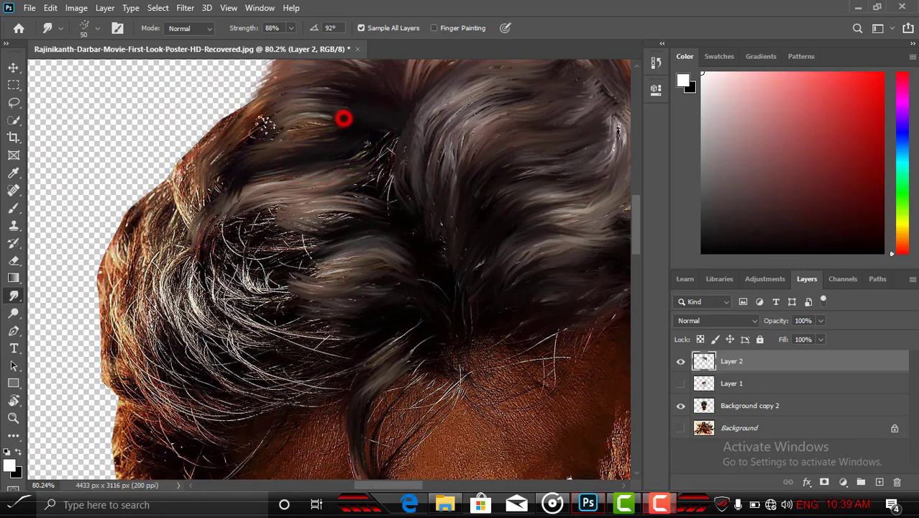
left_click_drag(265, 124, 223, 181)
left_click_drag(346, 123, 200, 165)
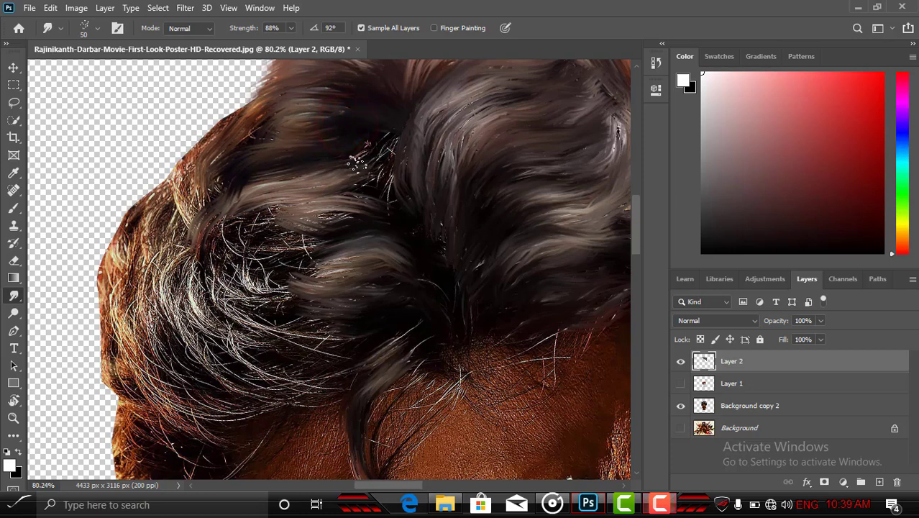
mouse_move(377, 144)
left_mouse_down()
mouse_move(335, 176)
mouse_move(377, 161)
mouse_move(261, 187)
left_mouse_up()
left_click_drag(384, 182, 233, 221)
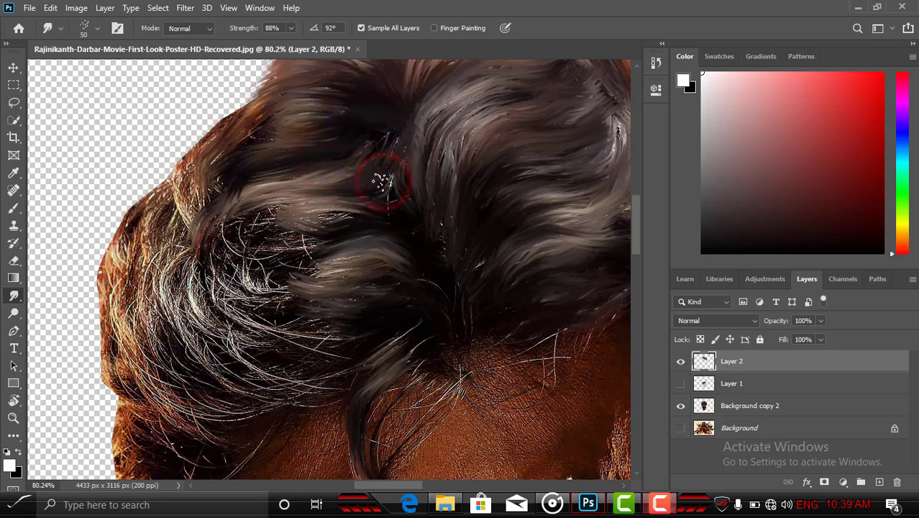
- Smudge the fine stray hairs along the parting near the hairline, and undo the stroke that spoils the first tuft's root
mouse_move(381, 182)
left_mouse_down()
mouse_move(392, 215)
mouse_move(386, 189)
left_mouse_up()
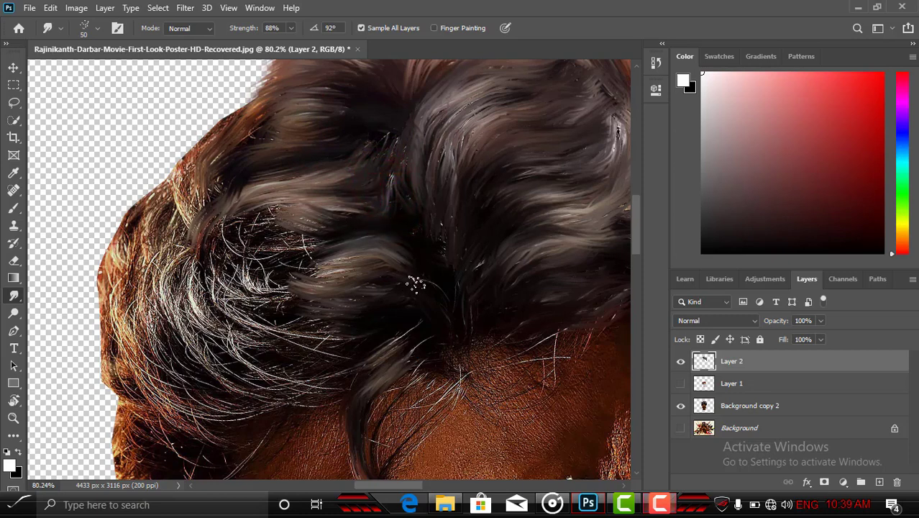
left_click_drag(440, 294, 439, 294)
left_click_drag(387, 256, 402, 263)
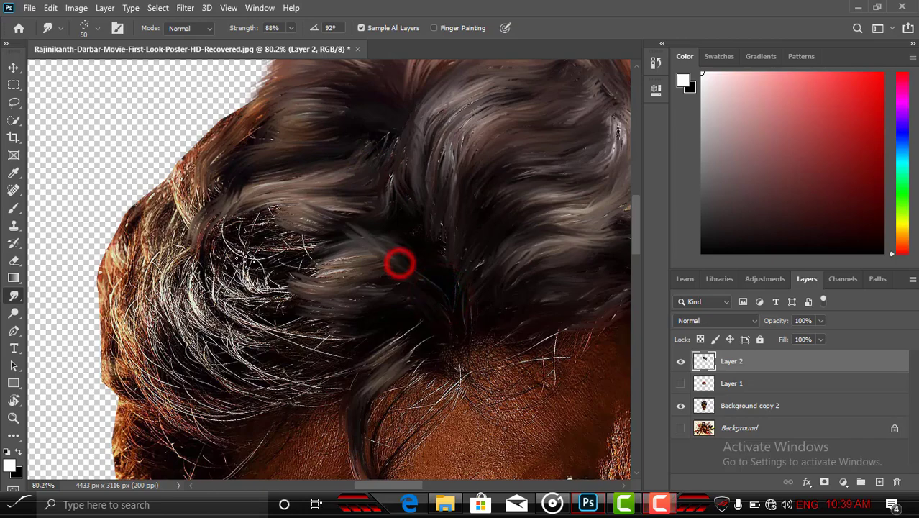
key("ctrl+z")
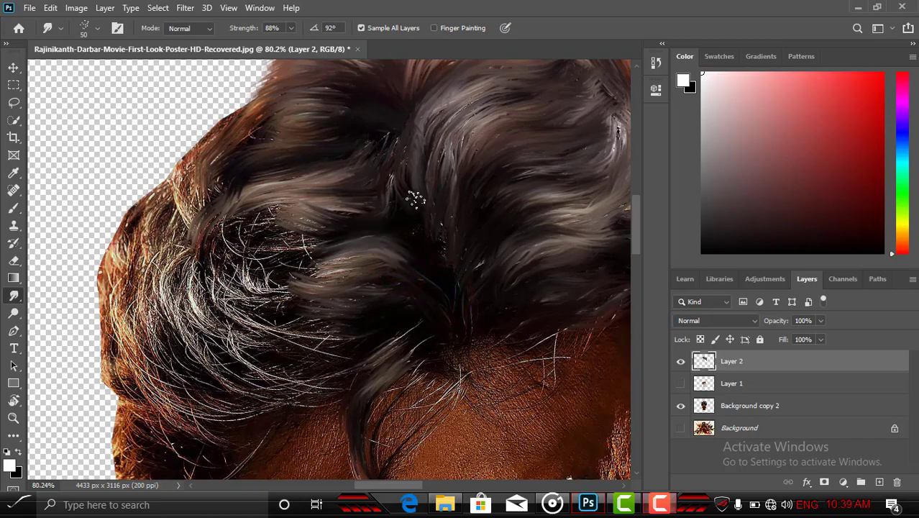
- Smudge the already painted side of the parting again so its strands arch smoothly from the parting toward the crown
key("r")
mouse_move(463, 195)
left_mouse_down()
mouse_move(433, 361)
mouse_move(375, 352)
left_mouse_up()
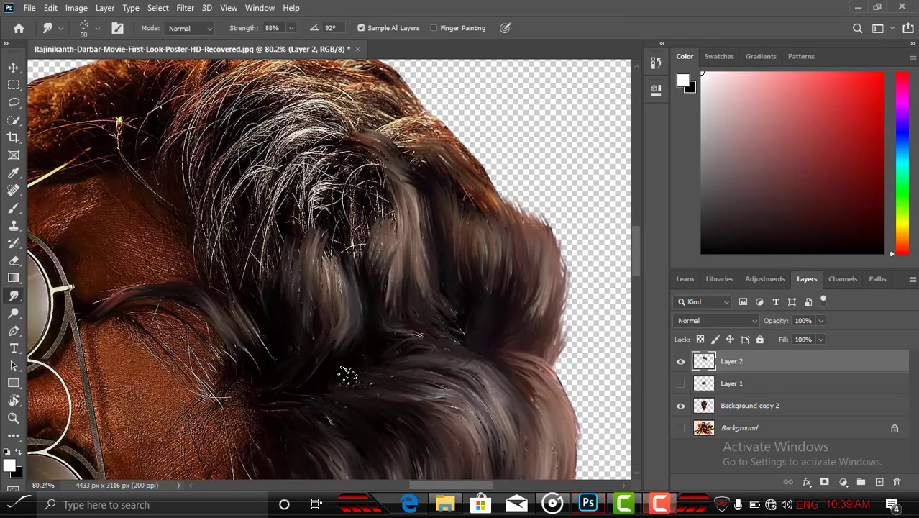
mouse_move(376, 400)
left_mouse_down()
mouse_move(317, 413)
mouse_move(332, 397)
mouse_move(395, 434)
mouse_move(356, 387)
mouse_move(431, 434)
left_mouse_up()
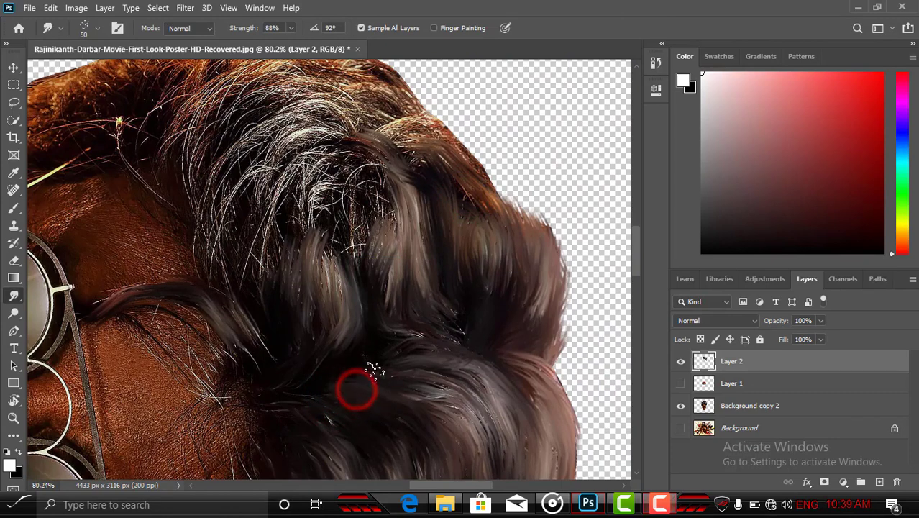
left_click_drag(377, 386, 427, 404)
mouse_move(403, 376)
left_mouse_down()
mouse_move(449, 424)
mouse_move(432, 376)
mouse_move(464, 369)
left_mouse_up()
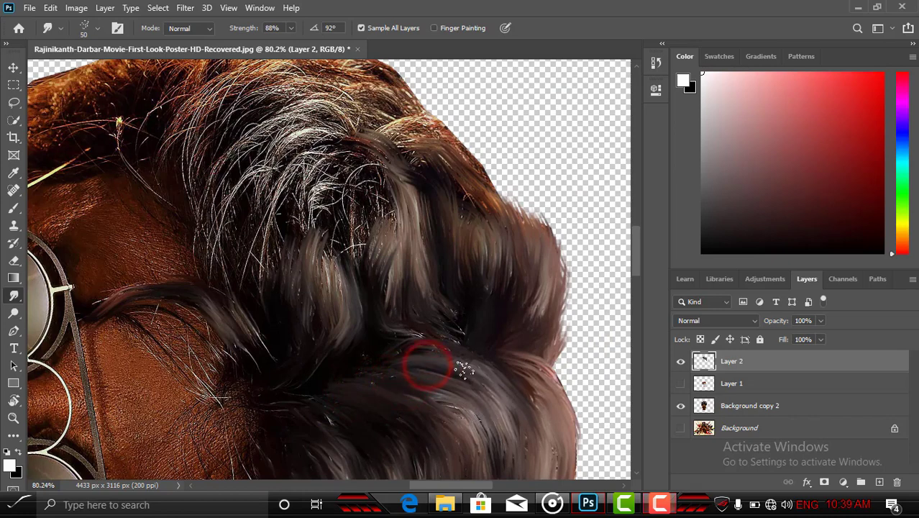
scroll(420, 375, "down", 3)
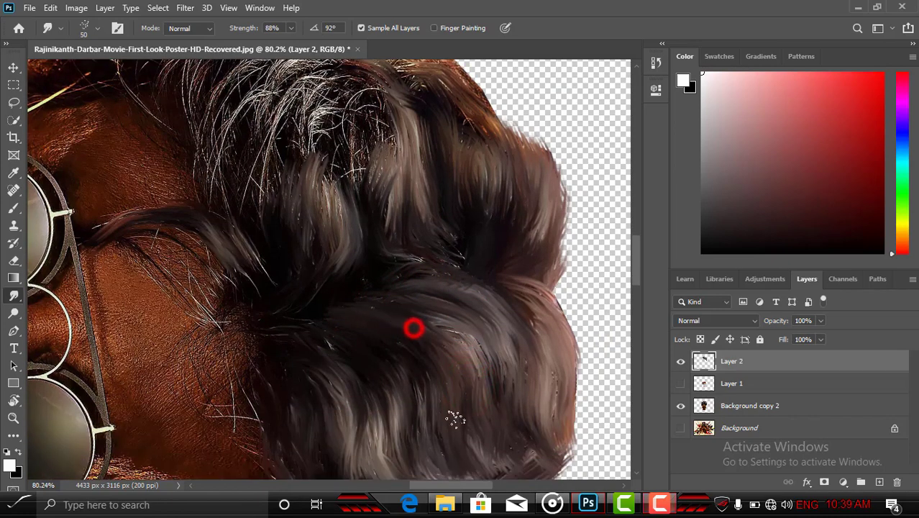
left_click_drag(446, 337, 489, 390)
left_click_drag(478, 347, 503, 383)
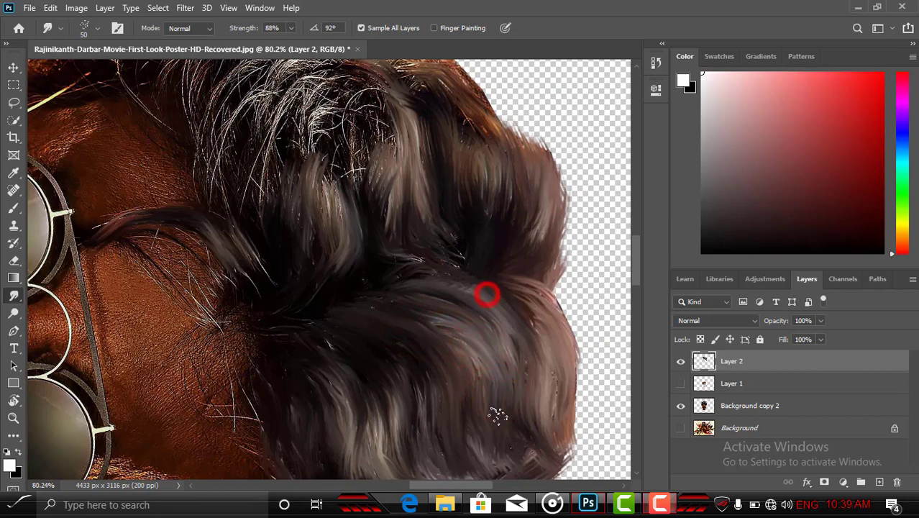
- Blend the dark junction between the parting and the two bright tufts, extending short strands up into the tufts
scroll(433, 298, "up", 2)
mouse_move(438, 296)
left_mouse_down()
mouse_move(468, 321)
mouse_move(383, 255)
left_mouse_up()
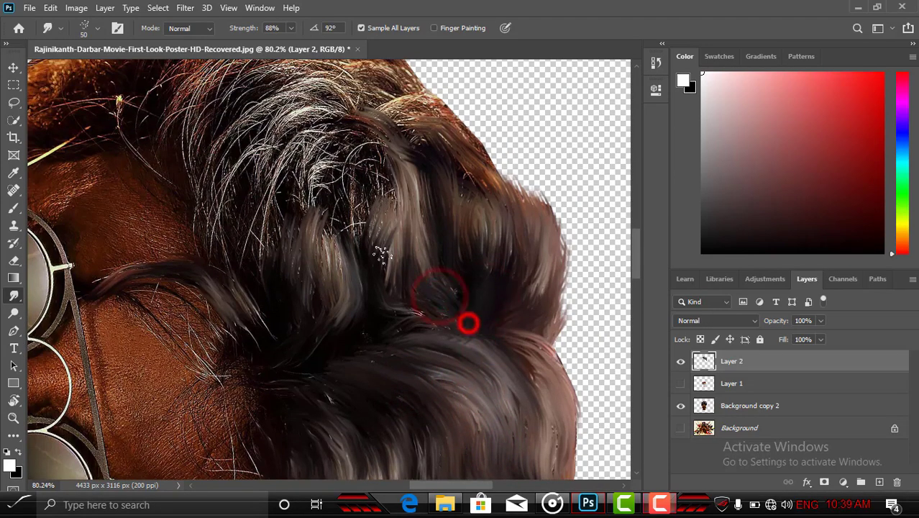
left_click_drag(432, 324, 380, 312)
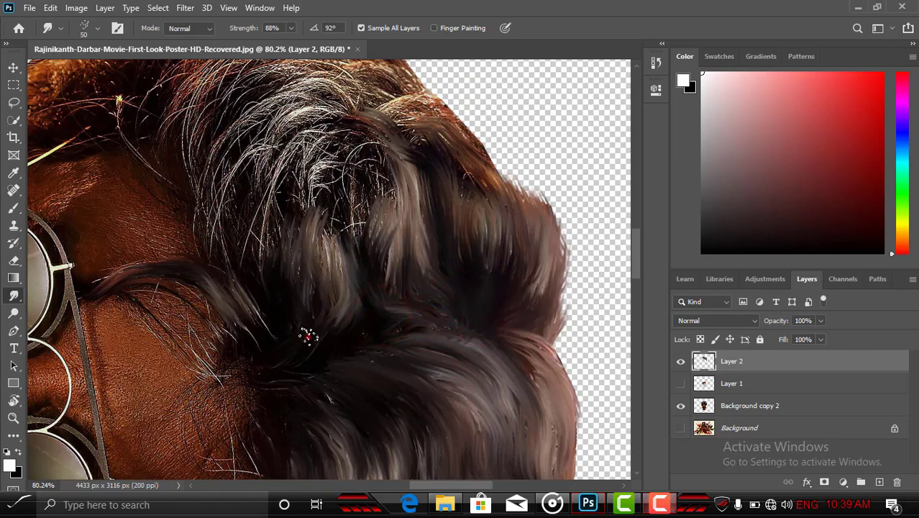
left_click_drag(308, 336, 308, 234)
left_click_drag(308, 310, 302, 277)
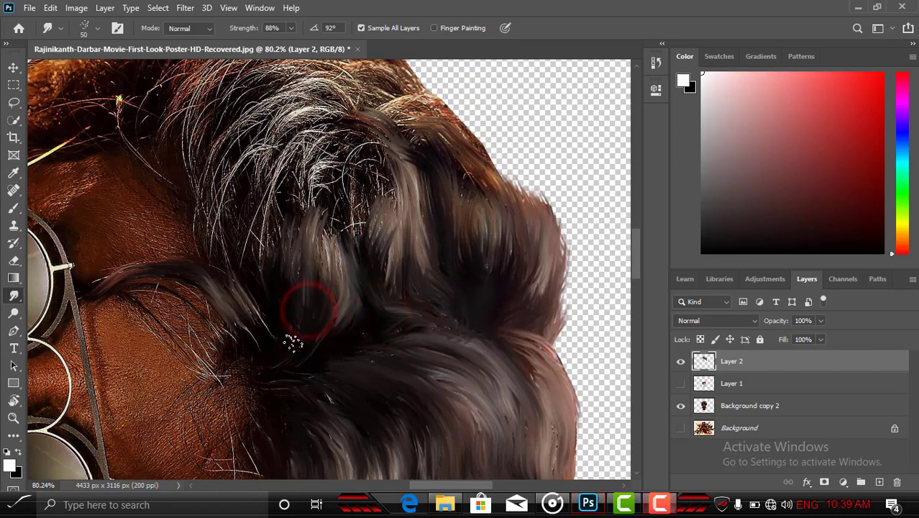
- Smudge the front strands above the forehead lock upward into the bright curls with curved strokes
left_click(242, 289)
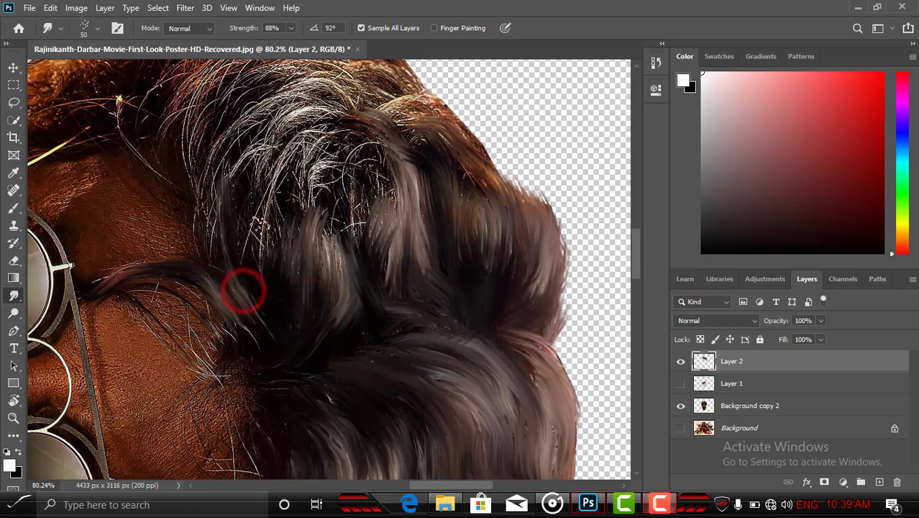
scroll(233, 280, "up", 3)
left_click_drag(219, 279, 253, 230)
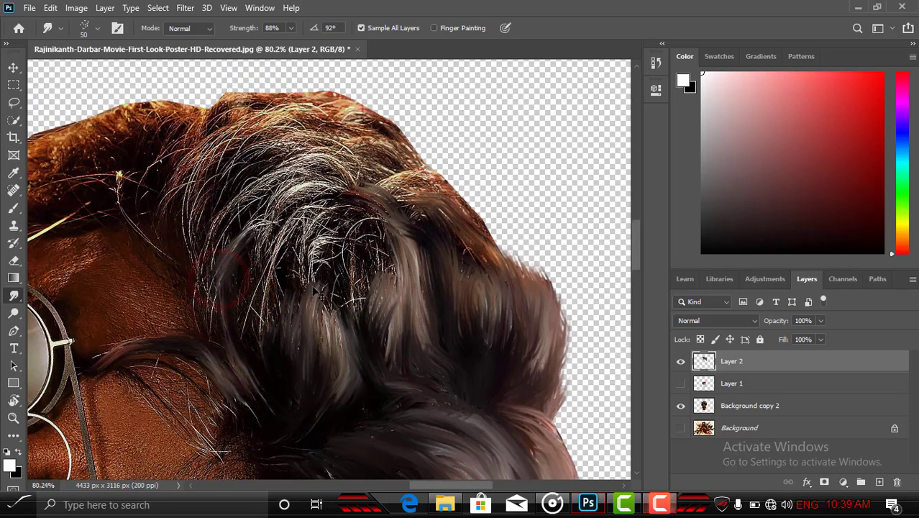
left_click_drag(263, 348, 311, 264)
left_click_drag(297, 339, 329, 234)
- Smudge the bright hairs in the gap between the two tufts into curved strands that join the tuft ends
key("r")
mouse_move(376, 328)
left_mouse_down()
mouse_move(376, 293)
mouse_move(316, 205)
left_mouse_up()
left_click_drag(350, 231, 255, 279)
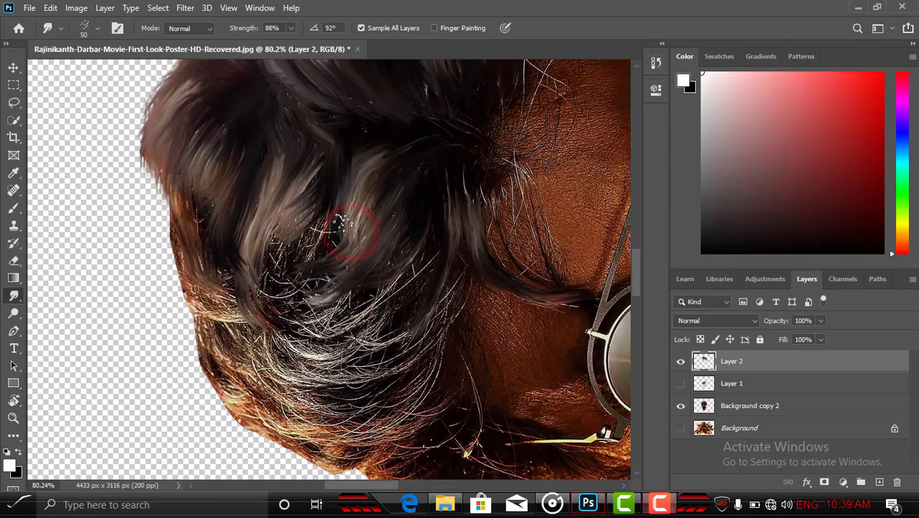
left_click_drag(338, 217, 354, 241)
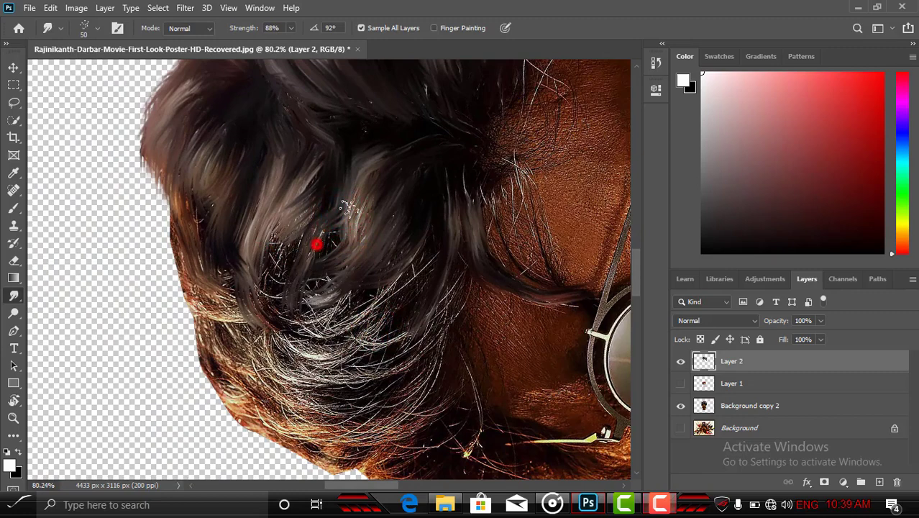
left_click_drag(348, 209, 324, 160)
- Smudge the bright curls nearest the forehead lock into dark strands that sweep back toward the side of the head
key("z")
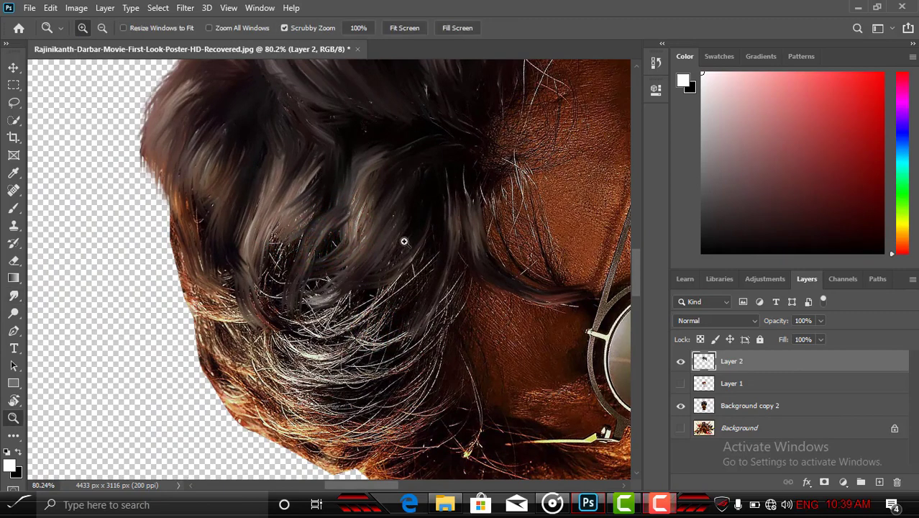
left_click_drag(404, 242, 415, 249)
key("s")
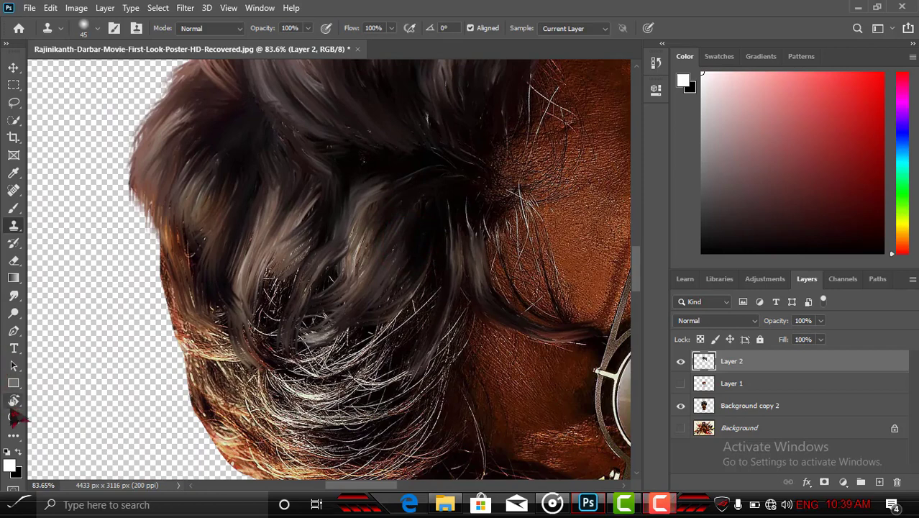
left_click(13, 296)
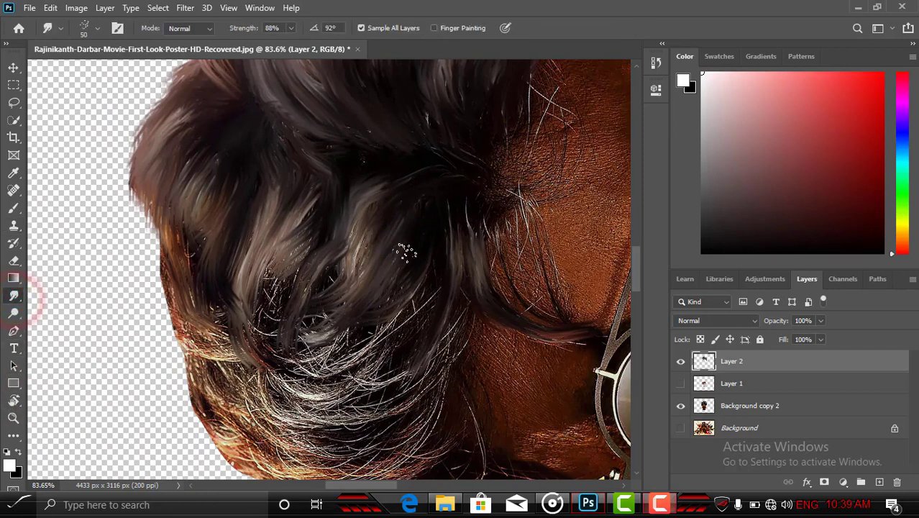
left_click_drag(360, 346, 337, 348)
left_click_drag(430, 289, 360, 346)
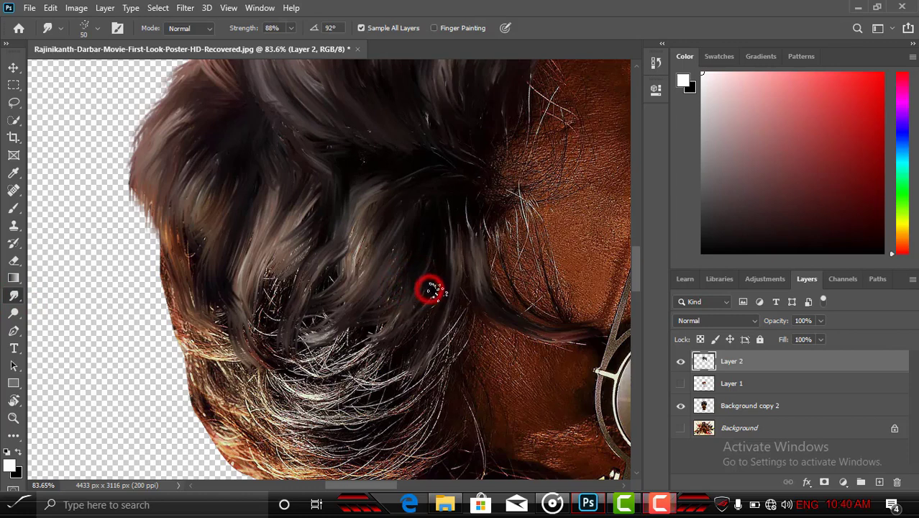
mouse_move(445, 271)
left_mouse_down()
mouse_move(434, 305)
mouse_move(453, 261)
mouse_move(350, 396)
left_mouse_up()
left_click_drag(423, 353, 335, 381)
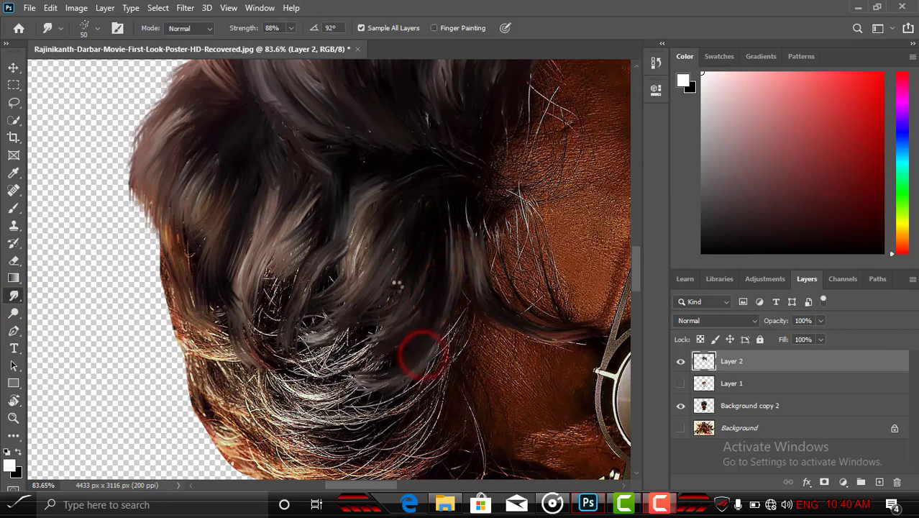
- Blend the remaining stray hairs in the centre of the curls into long strands flowing from both painted tufts
left_click_drag(403, 289, 267, 359)
left_click_drag(402, 271, 325, 338)
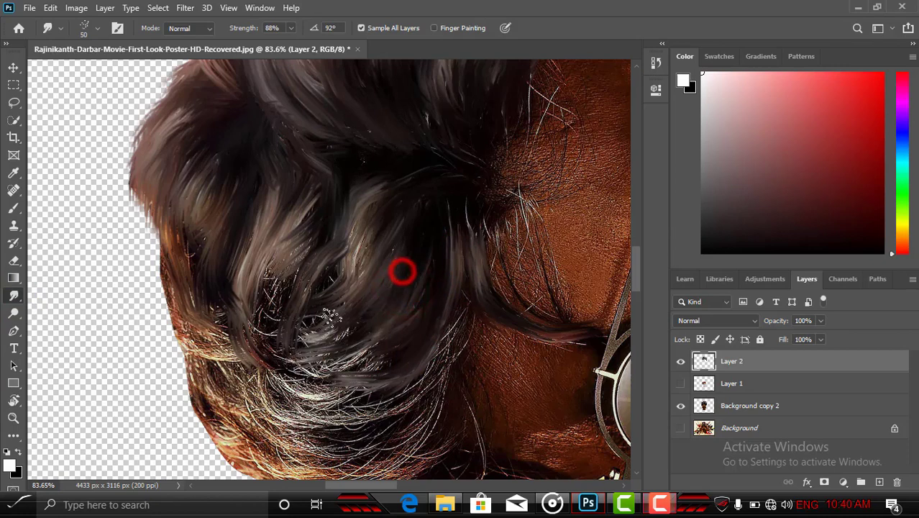
mouse_move(388, 243)
left_mouse_down()
mouse_move(380, 260)
mouse_move(340, 264)
mouse_move(287, 329)
left_mouse_up()
mouse_move(341, 269)
left_mouse_down()
mouse_move(312, 274)
mouse_move(309, 316)
left_mouse_up()
mouse_move(318, 248)
left_mouse_down()
mouse_move(271, 304)
mouse_move(279, 354)
left_mouse_up()
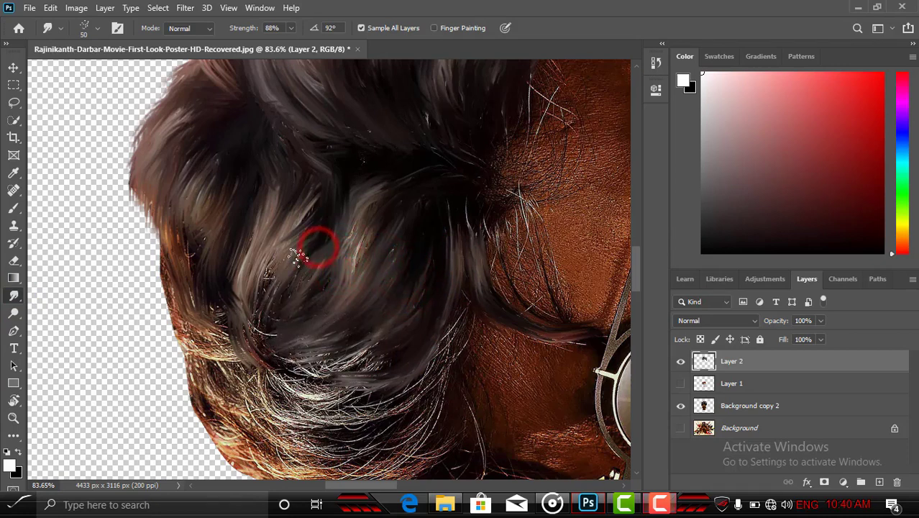
mouse_move(293, 235)
left_mouse_down()
mouse_move(262, 364)
mouse_move(293, 235)
left_mouse_up()
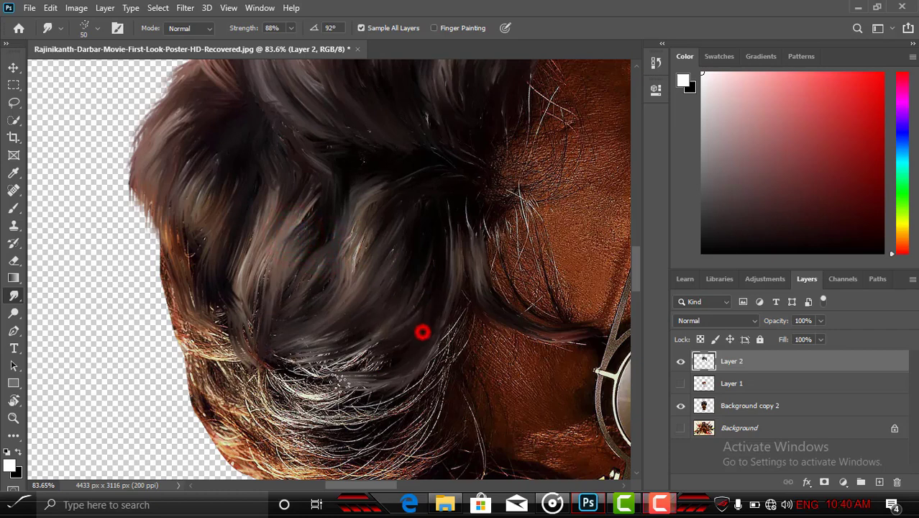
- Smooth the bright hairs along the border of the painted curls into a continuous curved edge of dark strands
left_click_drag(409, 351, 337, 372)
left_click_drag(379, 344, 312, 371)
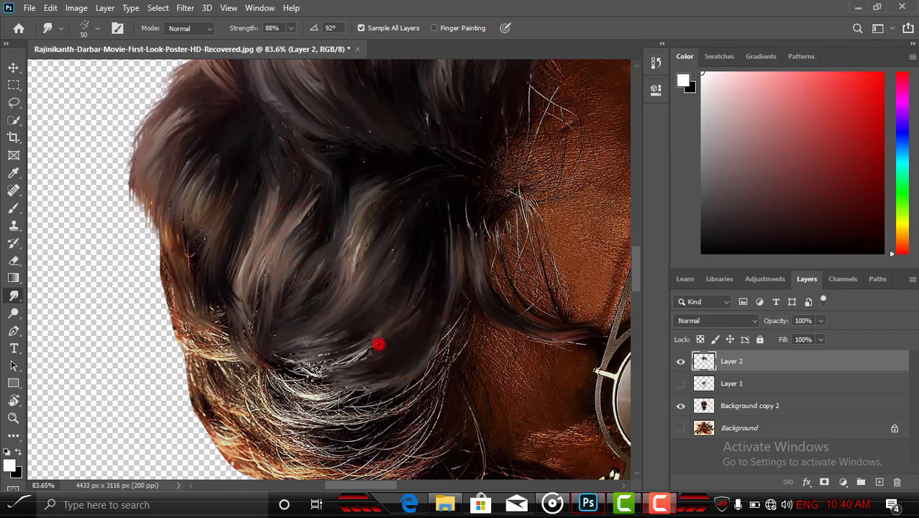
left_click_drag(365, 351, 354, 363)
mouse_move(365, 351)
left_mouse_down()
mouse_move(328, 339)
mouse_move(333, 345)
left_mouse_up()
left_click_drag(354, 243, 267, 318)
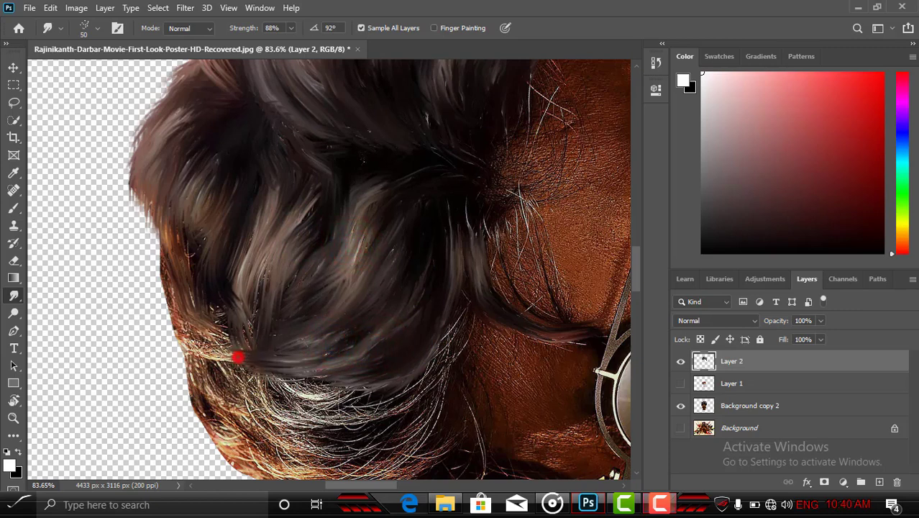
- Smudge the golden hairs at the curls' outer edge and pull a dark strand across the bright side hairs below them
left_click_drag(237, 357, 246, 325)
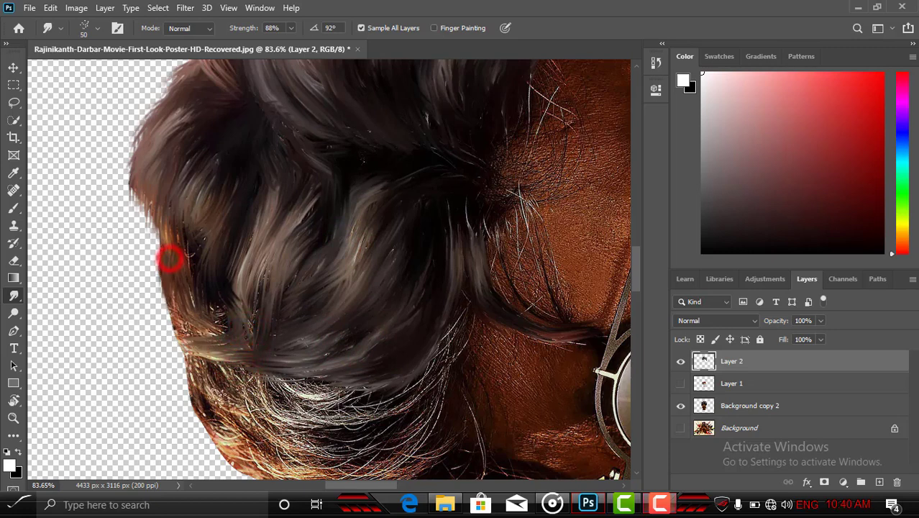
mouse_move(170, 259)
left_mouse_down()
mouse_move(188, 313)
mouse_move(173, 327)
left_mouse_up()
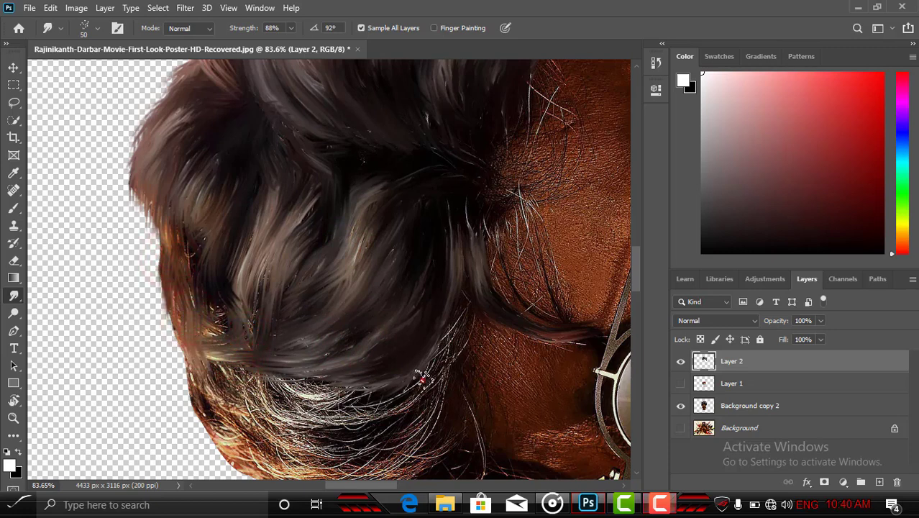
left_click_drag(422, 377, 309, 452)
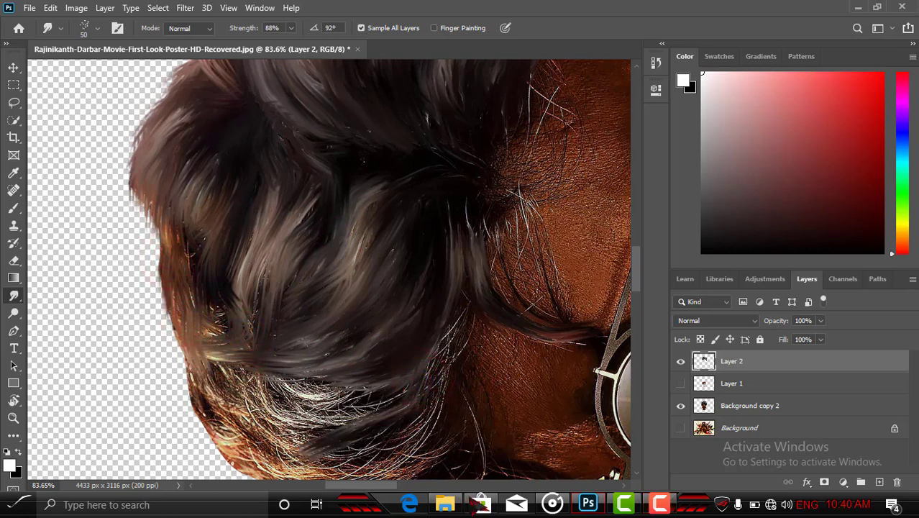
- Rotate the canvas to about 111° and smudge the bright hairs between the forehead and the curls into long curved strands
key("r")
left_click_drag(464, 455, 295, 217)
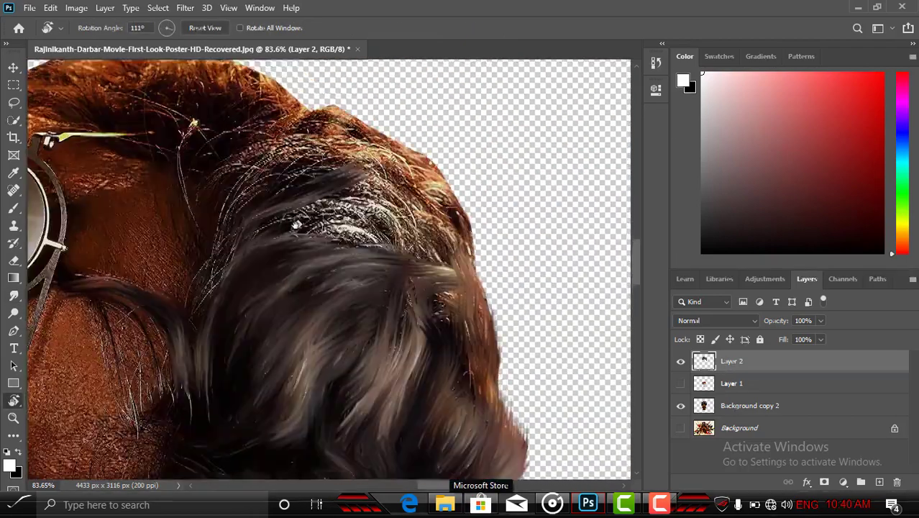
key("s")
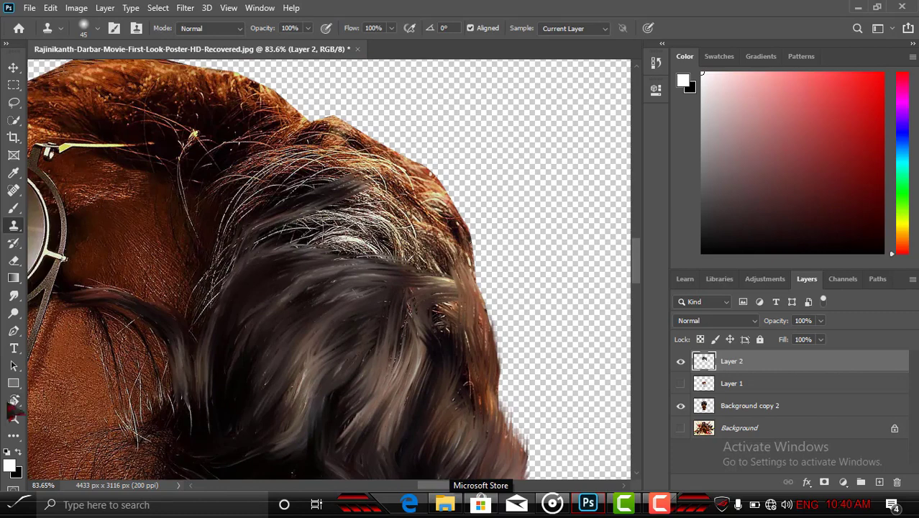
left_click(15, 296)
mouse_move(219, 293)
left_mouse_down()
mouse_move(266, 211)
mouse_move(306, 174)
left_mouse_up()
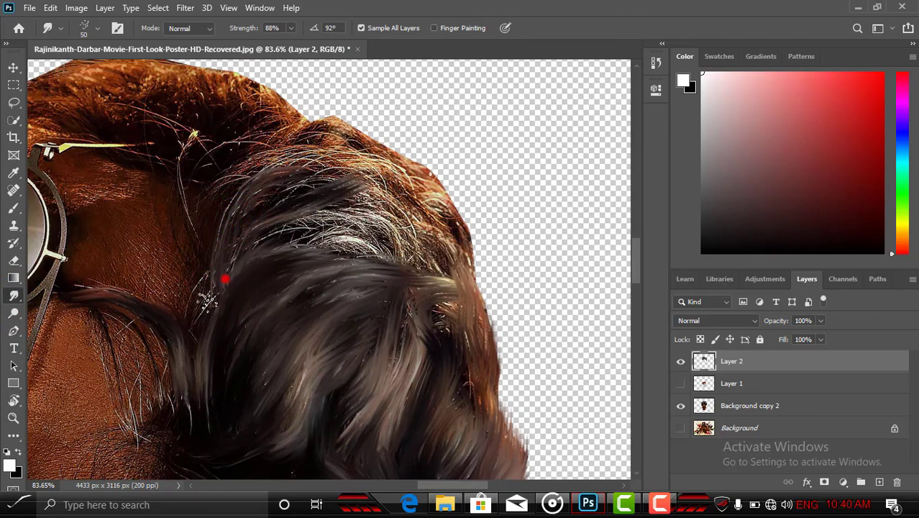
left_click_drag(207, 302, 193, 380)
mouse_move(193, 324)
left_mouse_down()
mouse_move(217, 279)
mouse_move(256, 256)
mouse_move(387, 303)
left_mouse_up()
- Blend the white hairs along the border of the painted curls into smooth grey strands flowing toward the back of the head
mouse_move(302, 259)
left_mouse_down()
mouse_move(317, 251)
mouse_move(392, 325)
left_mouse_up()
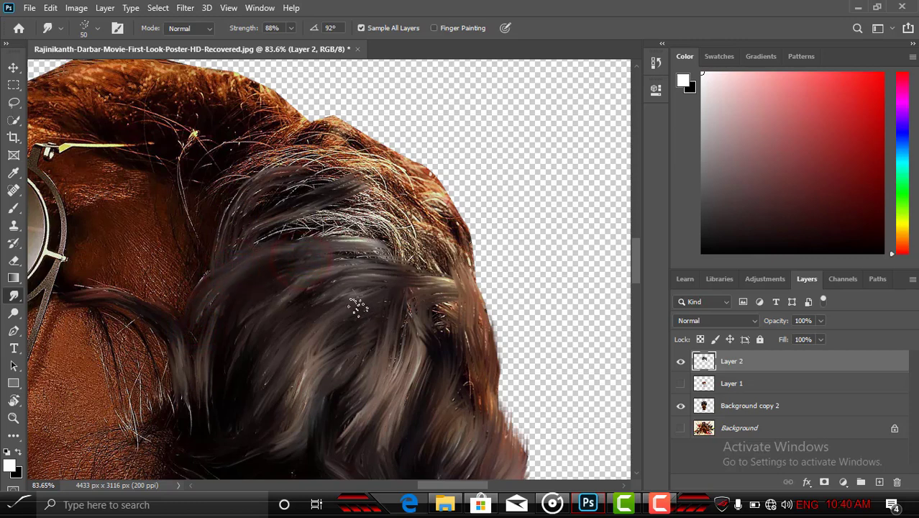
left_click(327, 245)
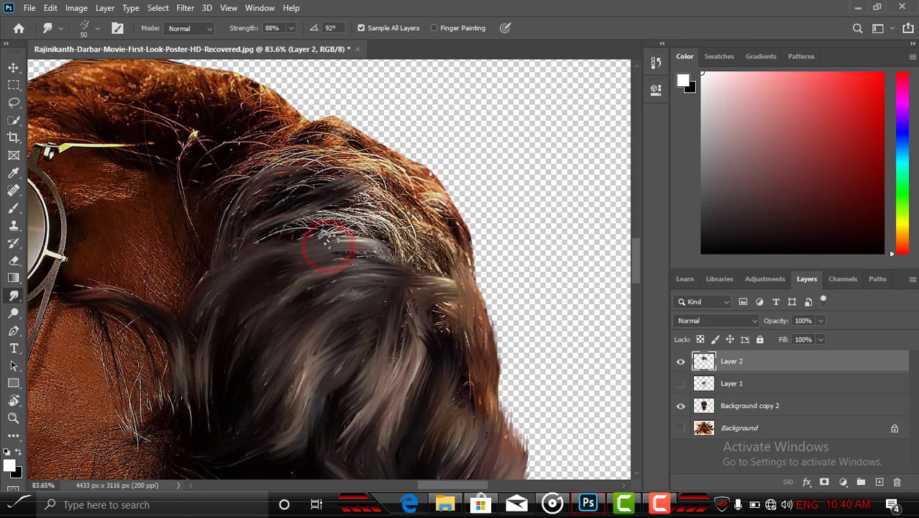
mouse_move(262, 251)
left_mouse_down()
mouse_move(275, 233)
mouse_move(369, 228)
left_mouse_up()
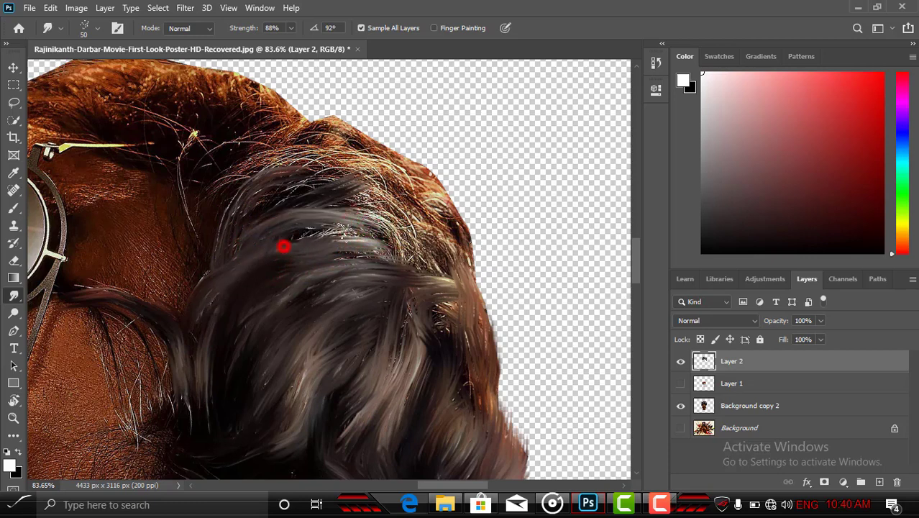
mouse_move(284, 247)
left_mouse_down()
mouse_move(404, 281)
mouse_move(371, 279)
mouse_move(365, 228)
left_mouse_up()
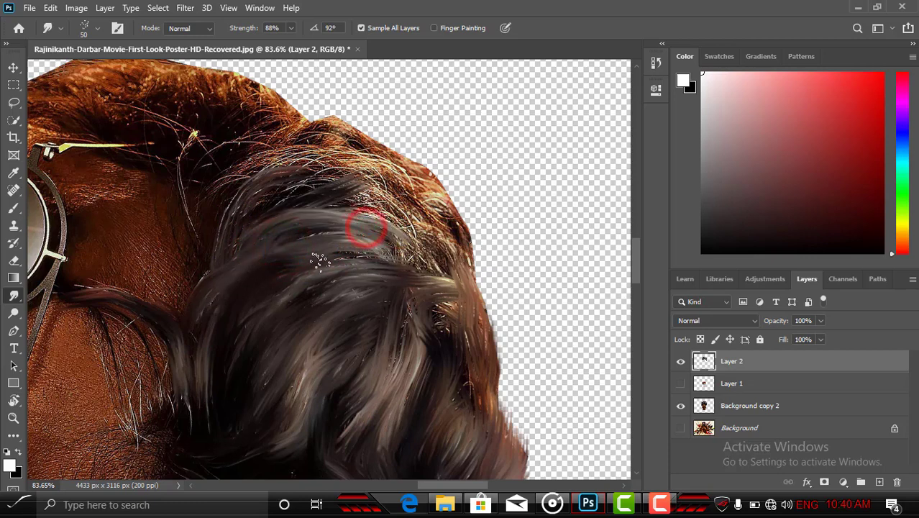
mouse_move(321, 259)
left_mouse_down()
mouse_move(391, 252)
mouse_move(358, 310)
mouse_move(342, 267)
mouse_move(404, 270)
left_mouse_up()
- Examine the whole rotated portrait and compare the face with Layer 1 shown and hidden
scroll(409, 281, "down", 3)
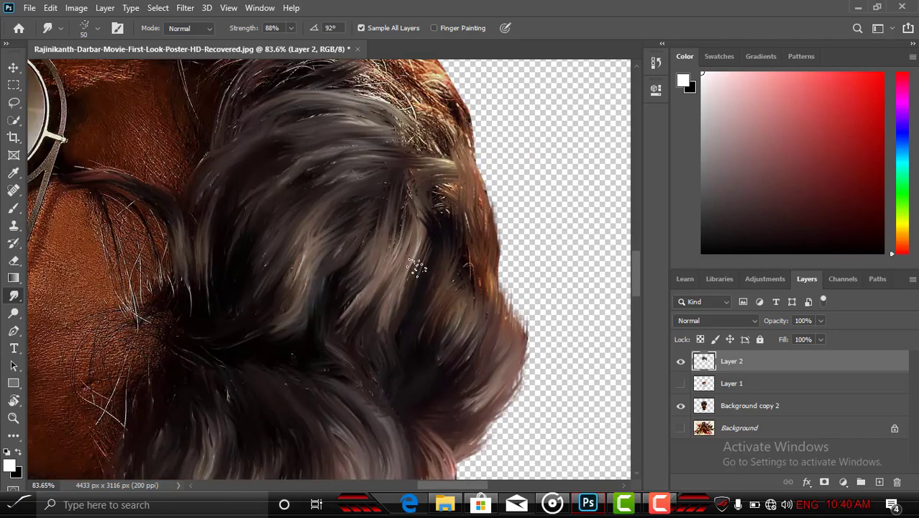
key("z")
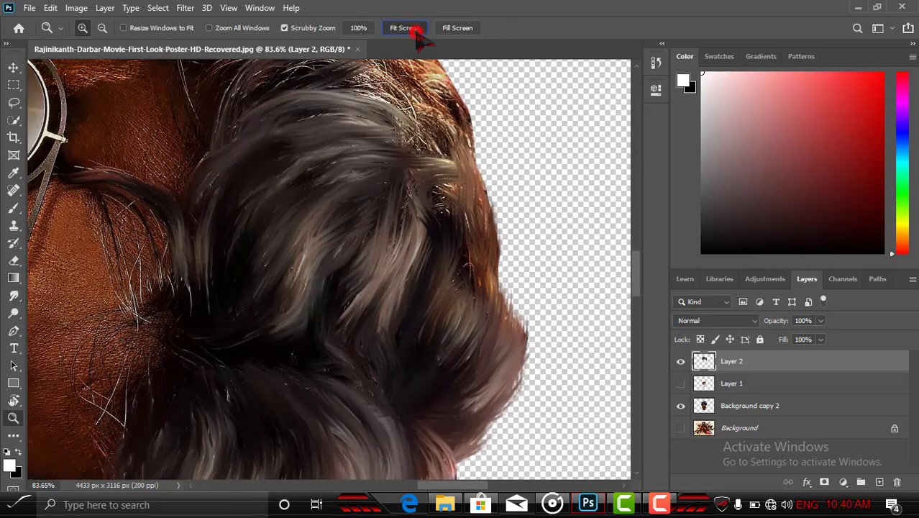
left_click(405, 27)
left_click_drag(406, 290, 449, 328)
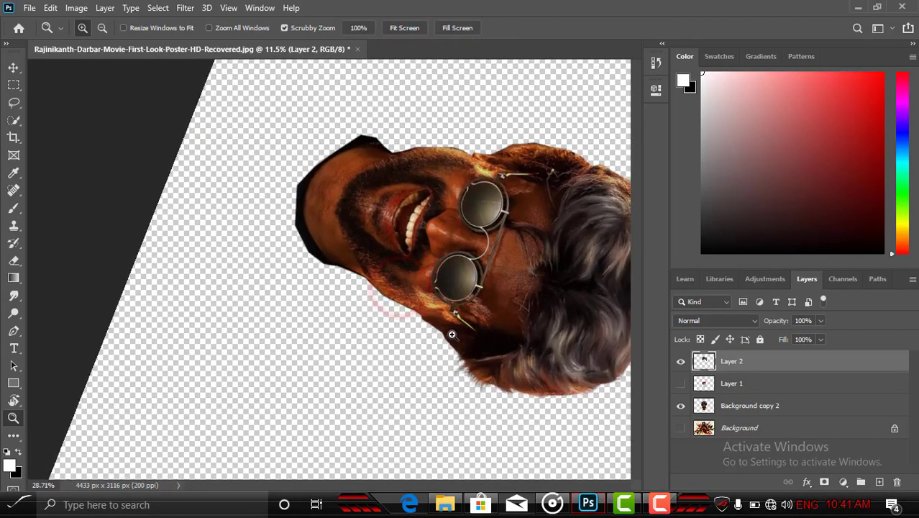
left_click_drag(375, 485, 393, 486)
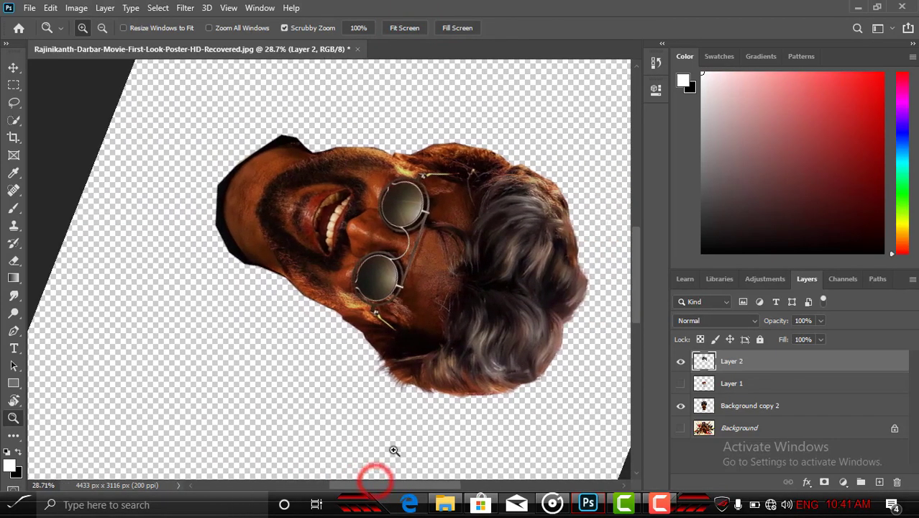
left_click_drag(463, 318, 483, 363)
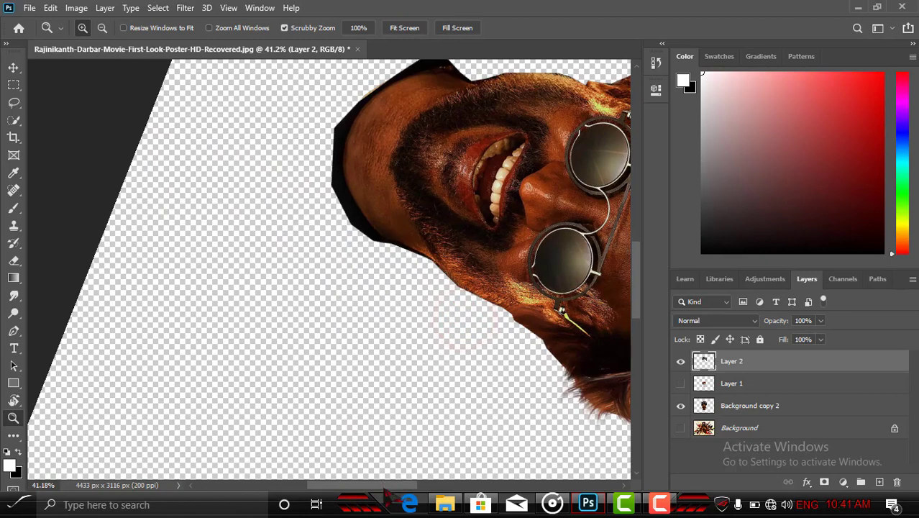
left_click_drag(385, 485, 410, 484)
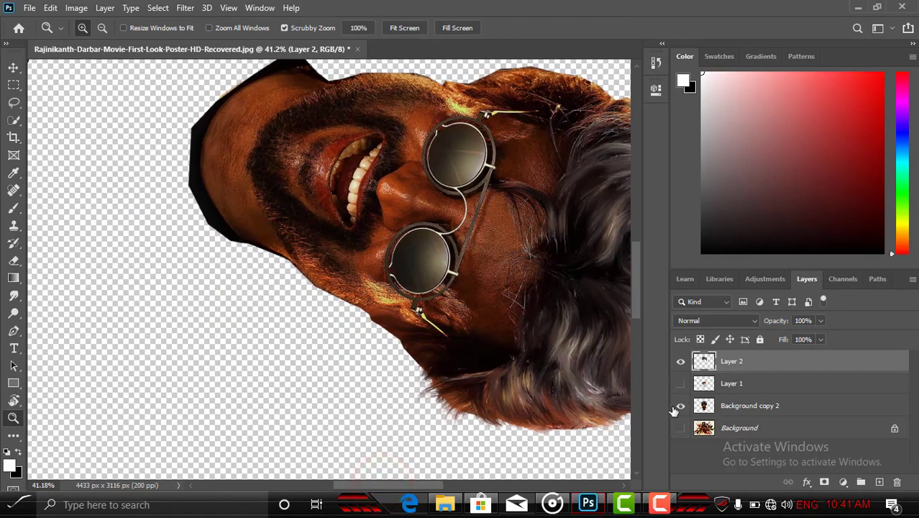
left_click(681, 385)
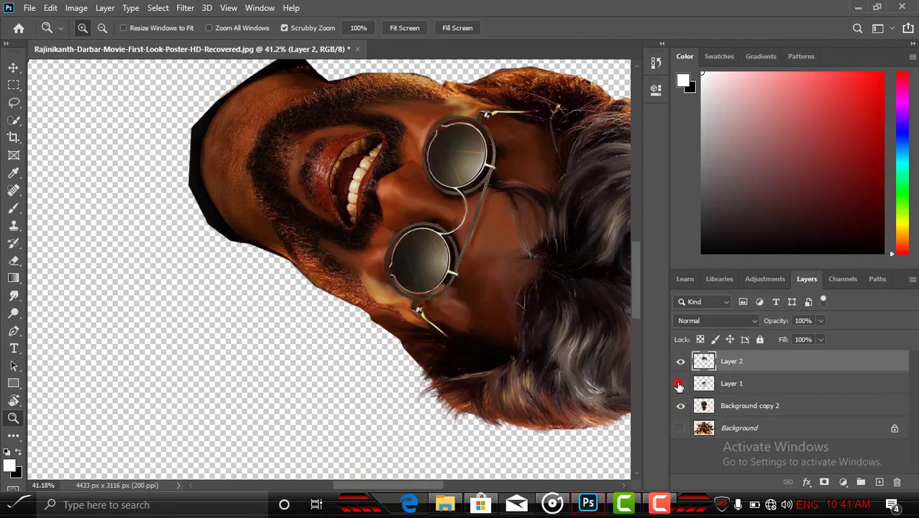
left_click(681, 385)
left_click_drag(385, 484, 433, 486)
left_click_drag(401, 318, 428, 379)
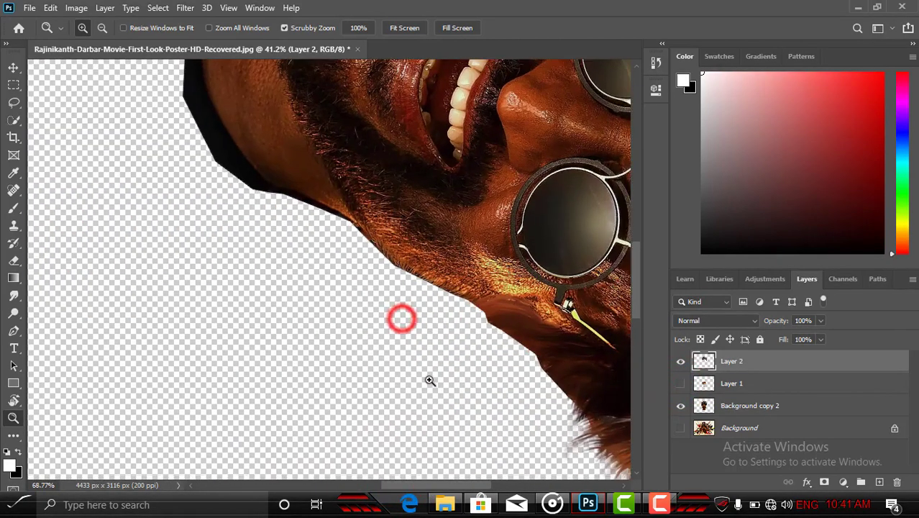
left_click_drag(369, 484, 460, 489)
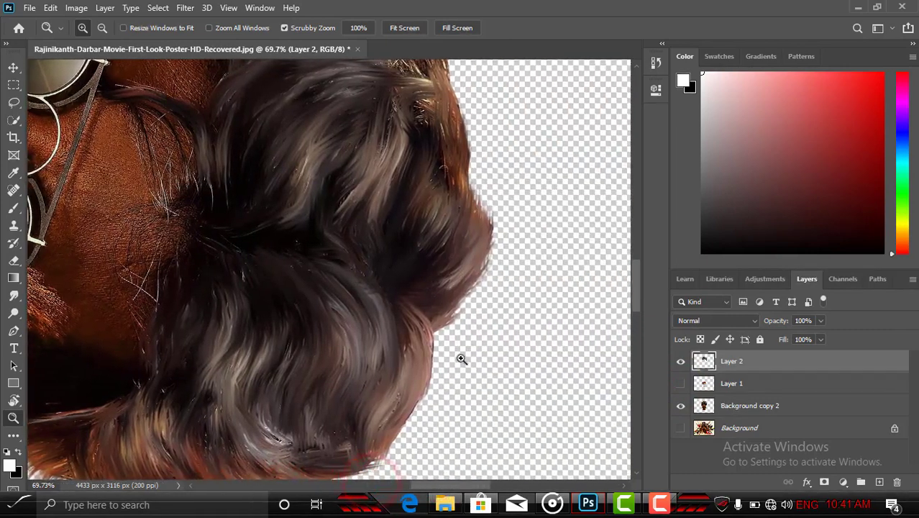
- Smudge the unpainted hairs between the temple and the grey curls into dark strands that sweep back over the side
scroll(461, 359, "up", 5)
key("s")
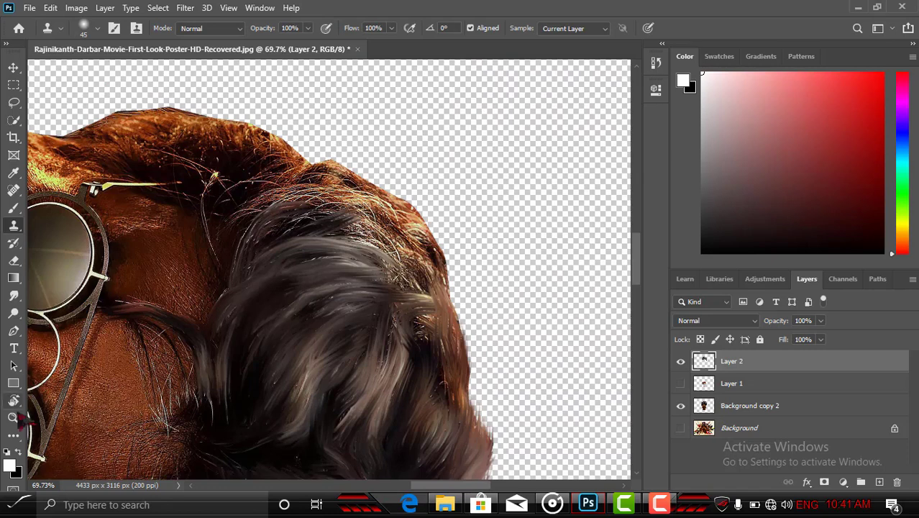
left_click(13, 294)
left_click_drag(251, 255, 320, 204)
left_click_drag(254, 219, 351, 210)
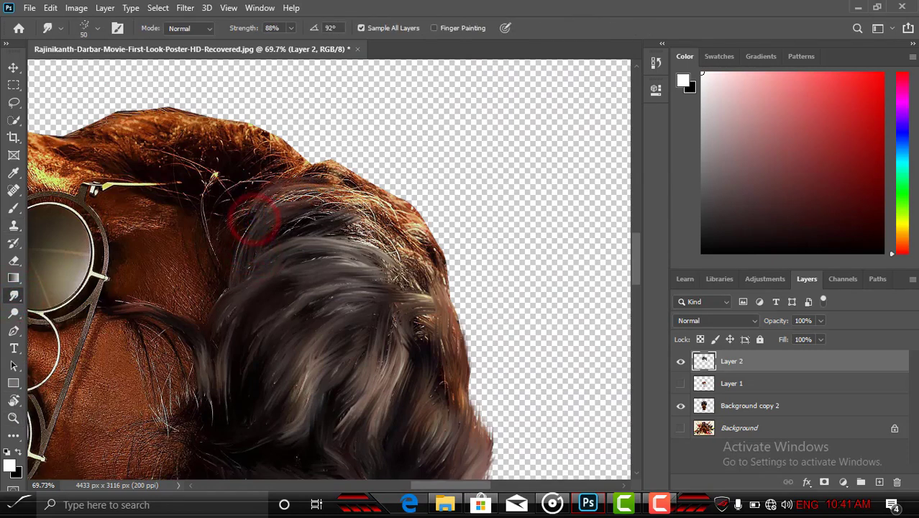
- Rotate the canvas to nearly upright, about 10°, and smudge the hair ends at the lower side of the curls
key("r")
mouse_move(452, 281)
left_mouse_down()
mouse_move(432, 180)
mouse_move(363, 36)
mouse_move(312, 64)
left_mouse_up()
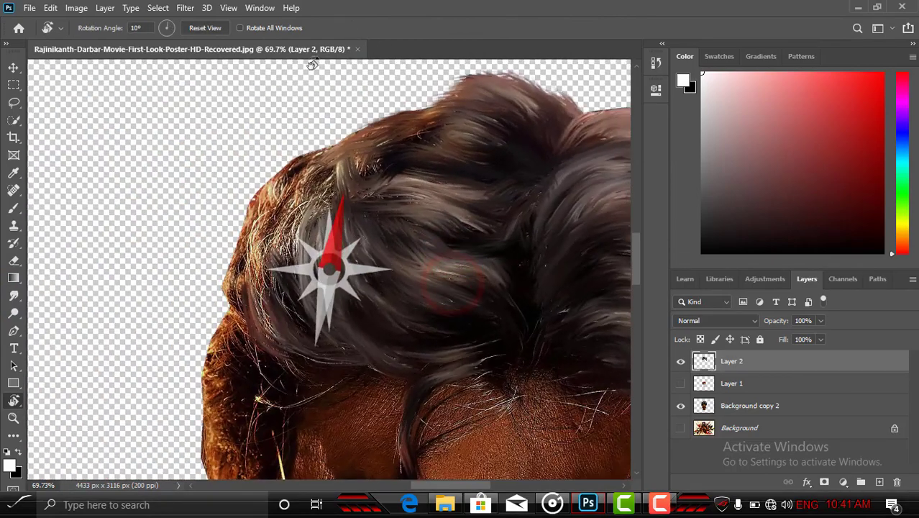
scroll(202, 201, "up", 4)
key("s")
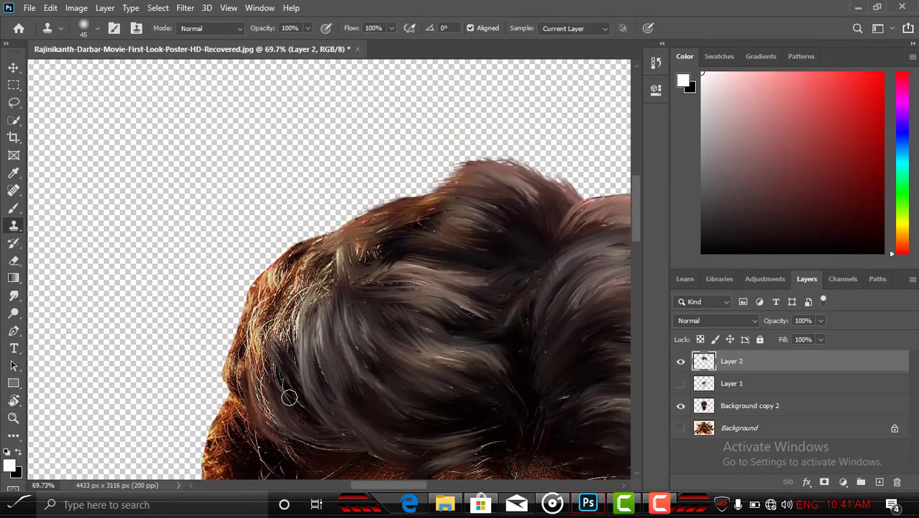
left_click(13, 295)
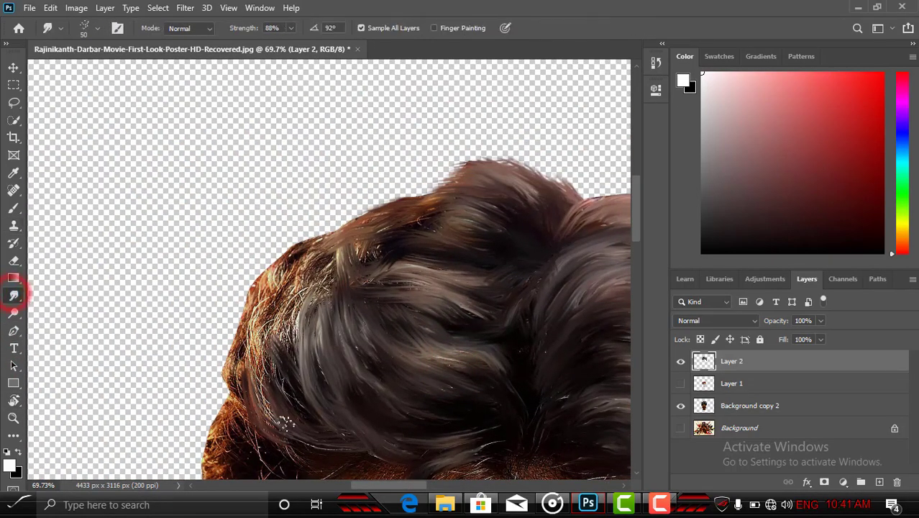
left_click_drag(284, 430, 274, 446)
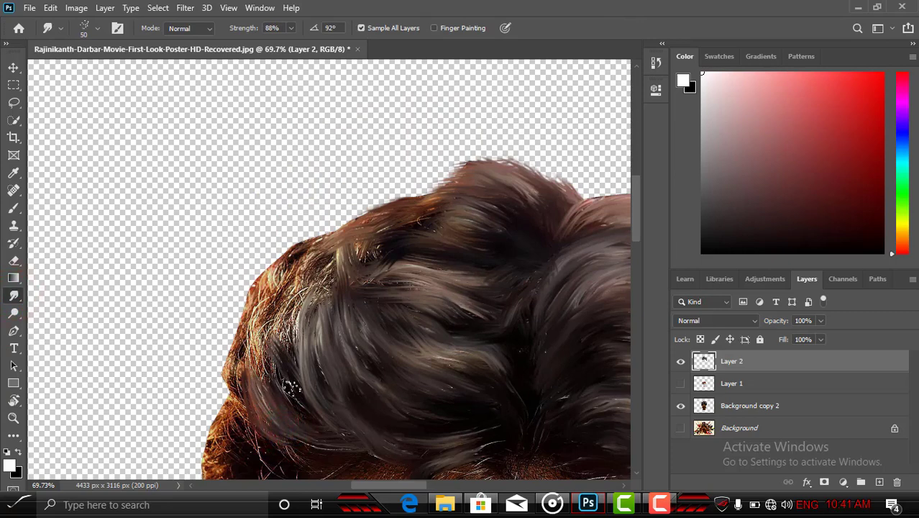
- Set the smudge brush angle to 173° and blend the golden side hairs into strands sweeping upward to the outer edge
right_click(257, 333)
left_click_drag(294, 165, 271, 181)
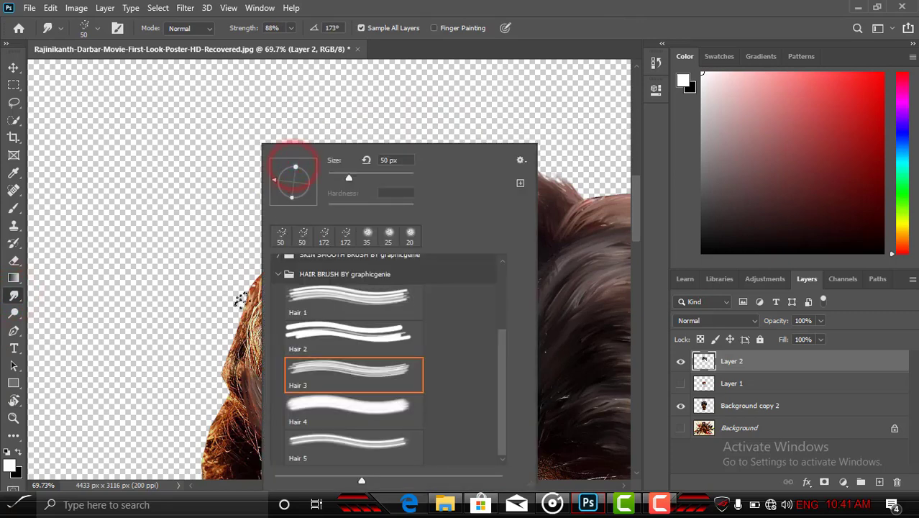
left_click(245, 388)
left_click(281, 394)
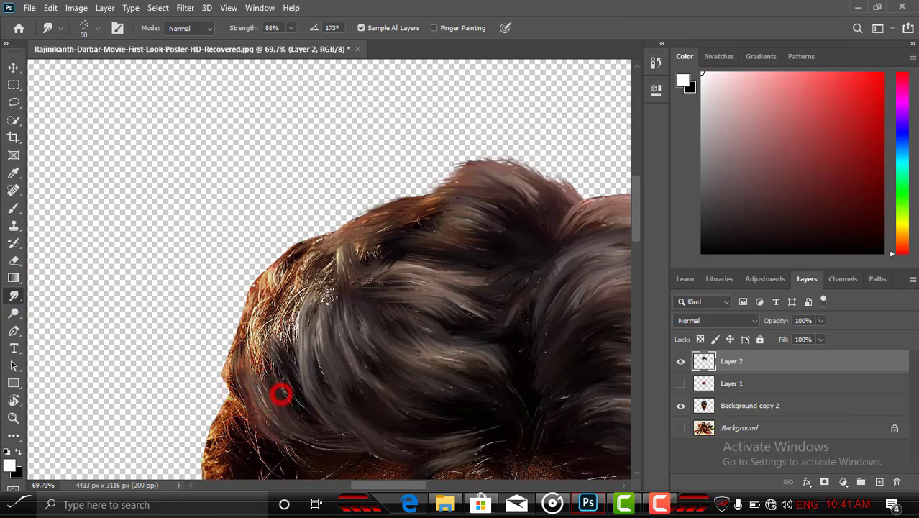
left_click_drag(273, 387, 279, 291)
left_click(292, 356)
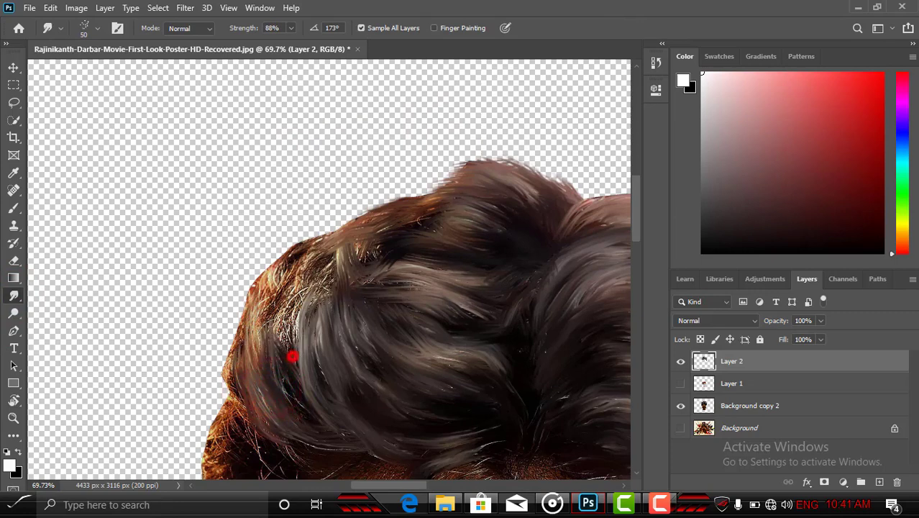
mouse_move(292, 356)
left_mouse_down()
mouse_move(324, 334)
mouse_move(330, 296)
mouse_move(303, 323)
mouse_move(335, 318)
mouse_move(320, 311)
mouse_move(321, 280)
mouse_move(340, 216)
left_mouse_up()
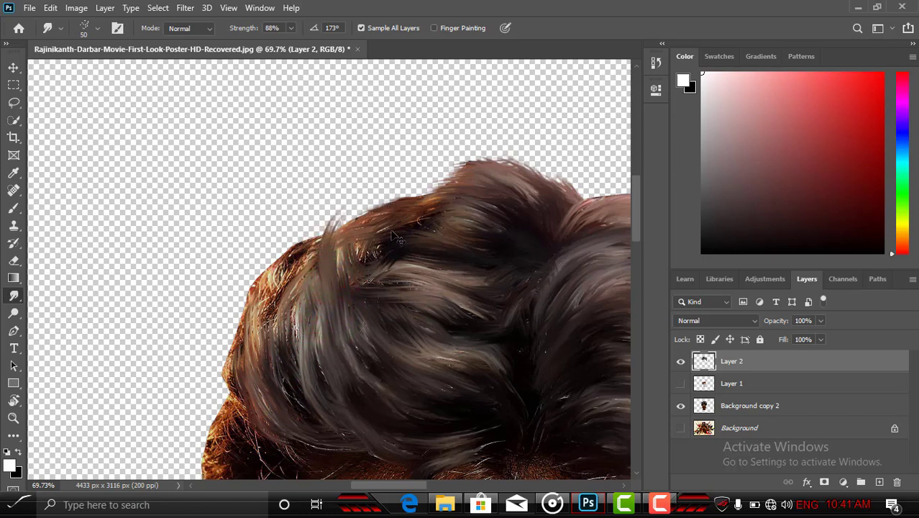
scroll(403, 223, "down", 5)
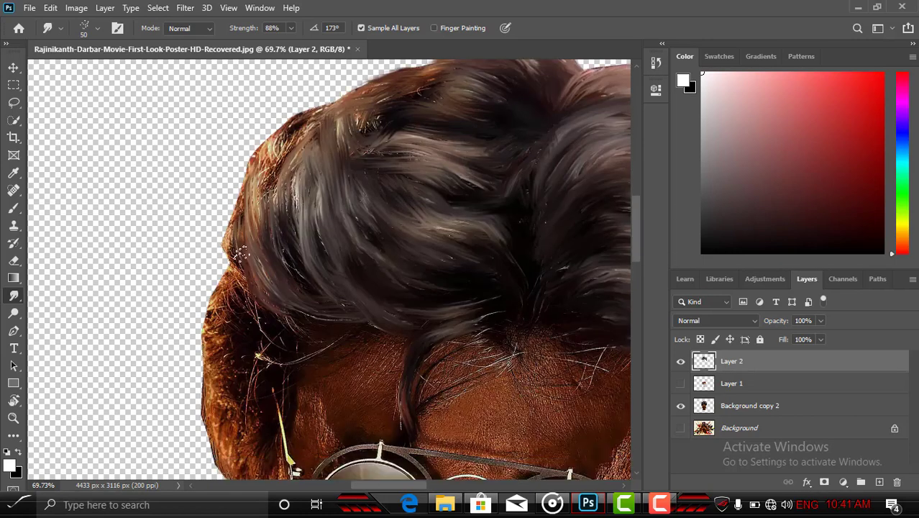
mouse_move(241, 253)
left_mouse_down()
mouse_move(272, 191)
mouse_move(254, 185)
mouse_move(268, 216)
mouse_move(256, 177)
mouse_move(276, 176)
mouse_move(315, 138)
left_mouse_up()
- Compare the painted hair with the original by toggling Background copy 2 and Layer 2, and show Layer 1's smoothed face
left_click(681, 407)
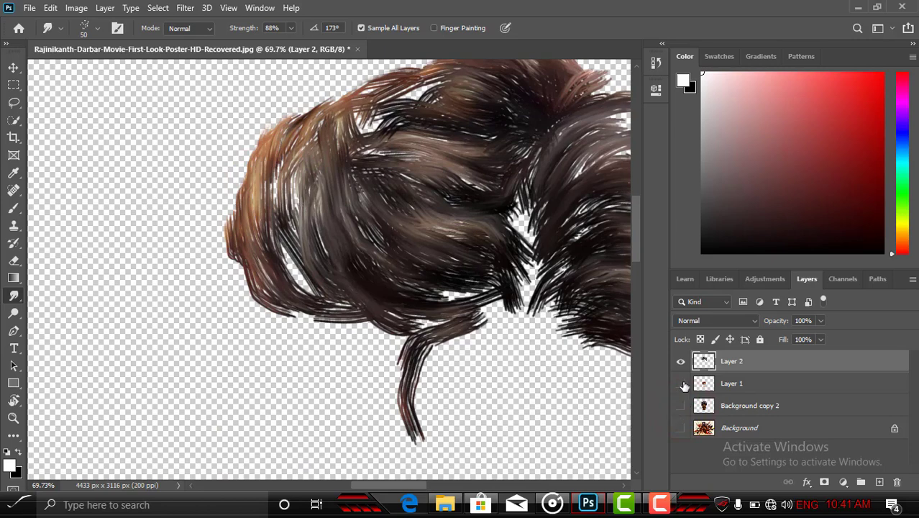
left_click(681, 361)
left_click(680, 407)
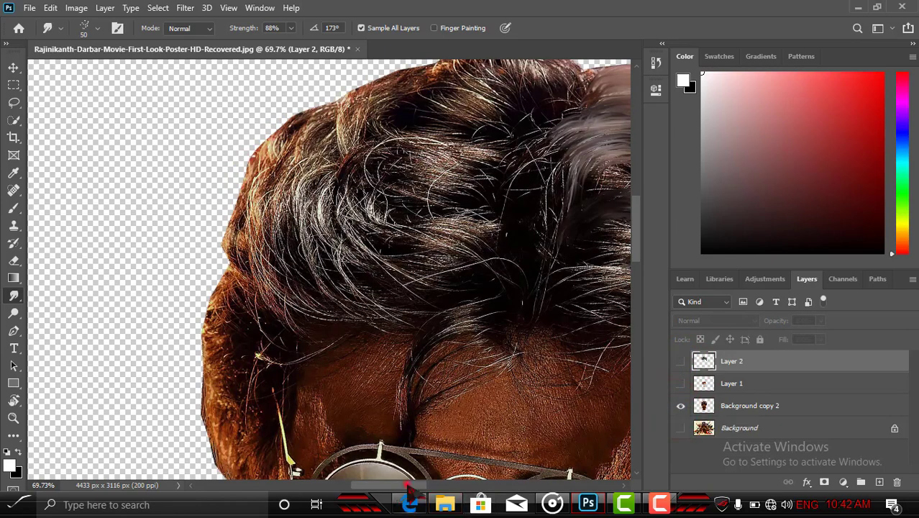
mouse_move(407, 485)
left_mouse_down()
mouse_move(433, 486)
mouse_move(421, 484)
left_mouse_up()
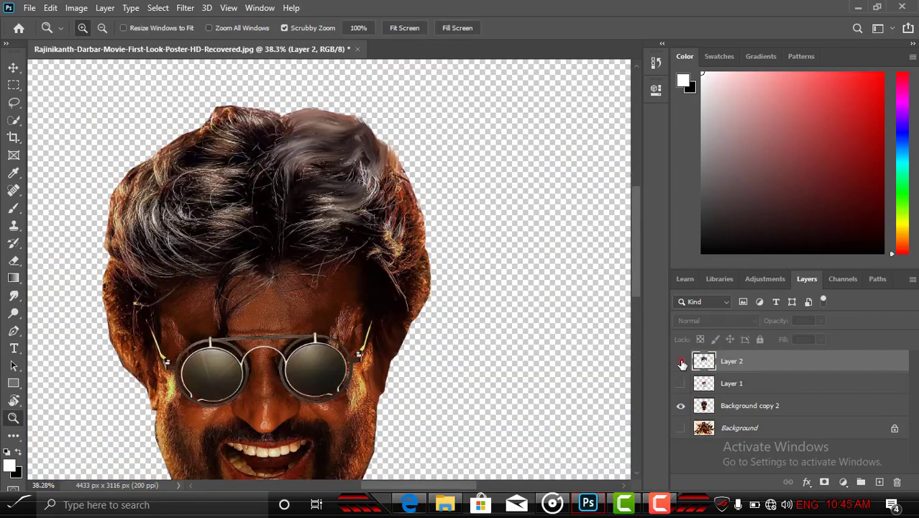
left_click(680, 361)
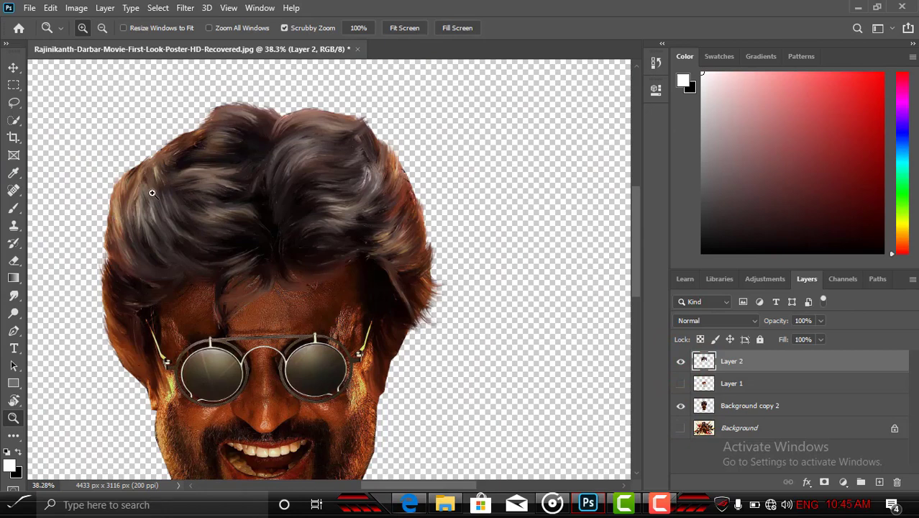
left_click(681, 385)
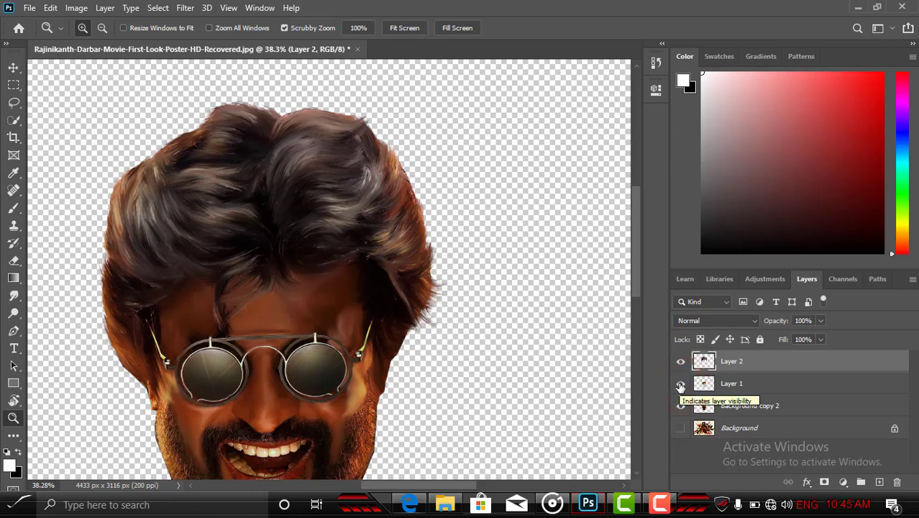
- Open the image size settings to check the document's dimensions and resolution, zooming the preview out to show the whole portrait
scroll(568, 268, "down", 3)
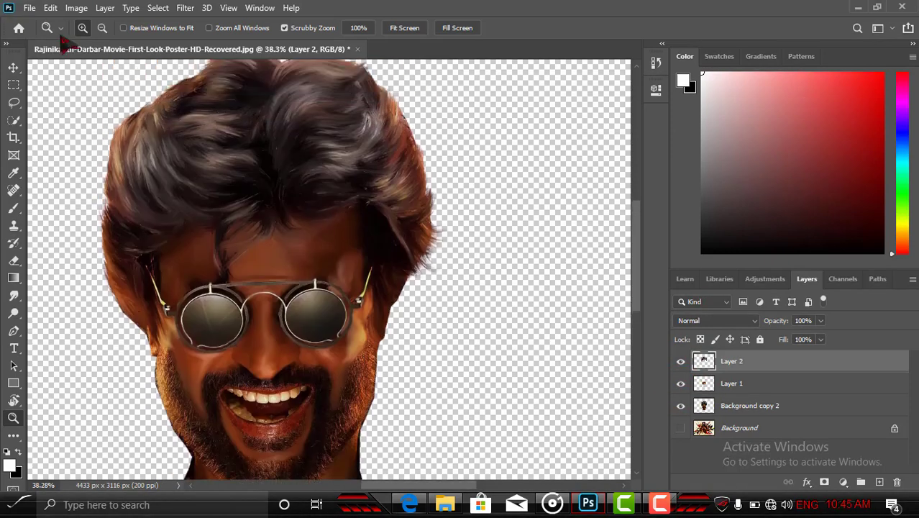
left_click(77, 8)
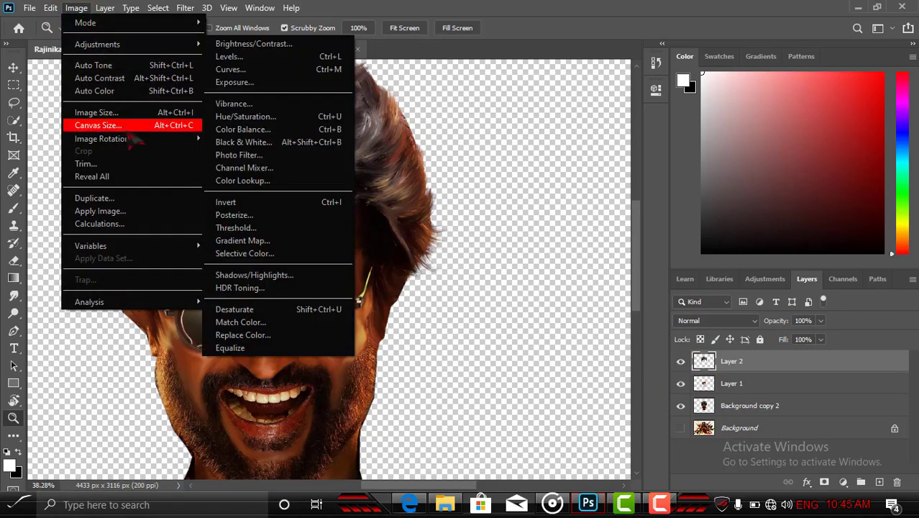
left_click(113, 112)
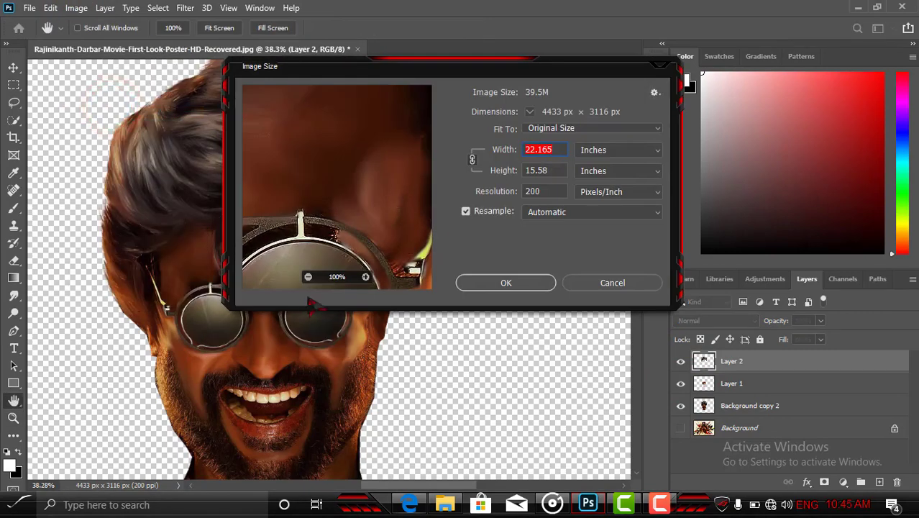
left_click(307, 277)
left_click(307, 276)
left_click(308, 277)
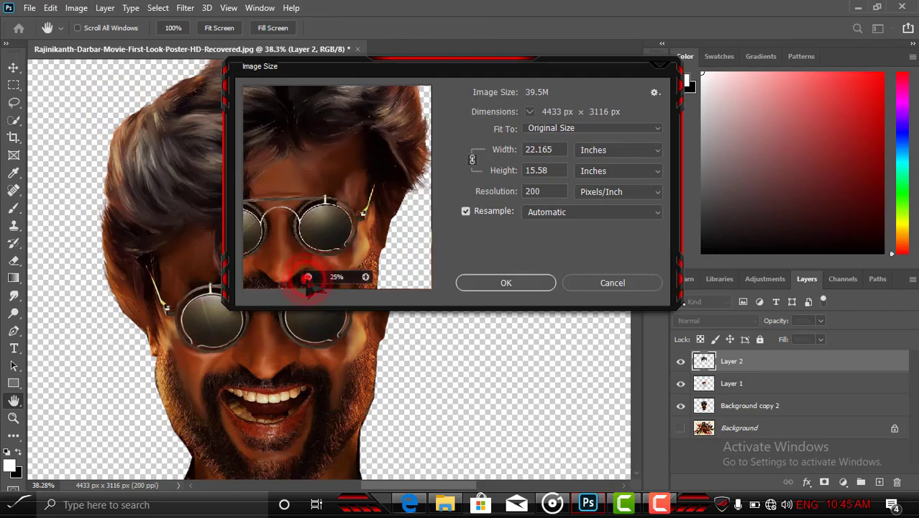
left_click(308, 277)
left_click(308, 277)
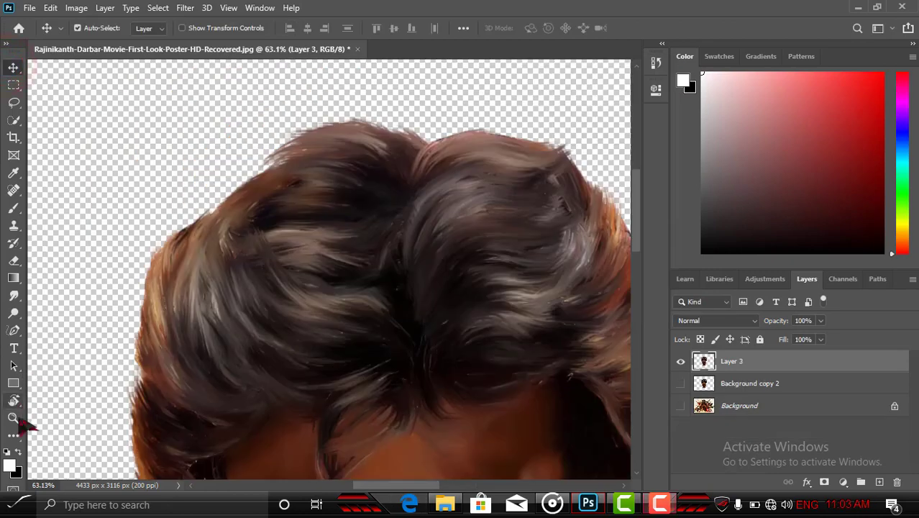
- Examine the combined portrait on Layer 3 as a whole and up close, covering the hair, sunglasses, mouth and beard
left_click(13, 417)
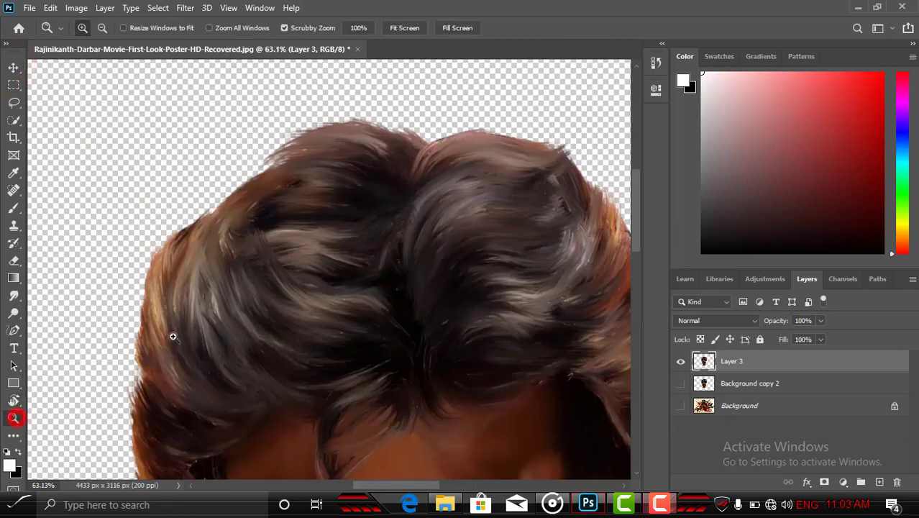
left_click_drag(260, 283, 352, 223)
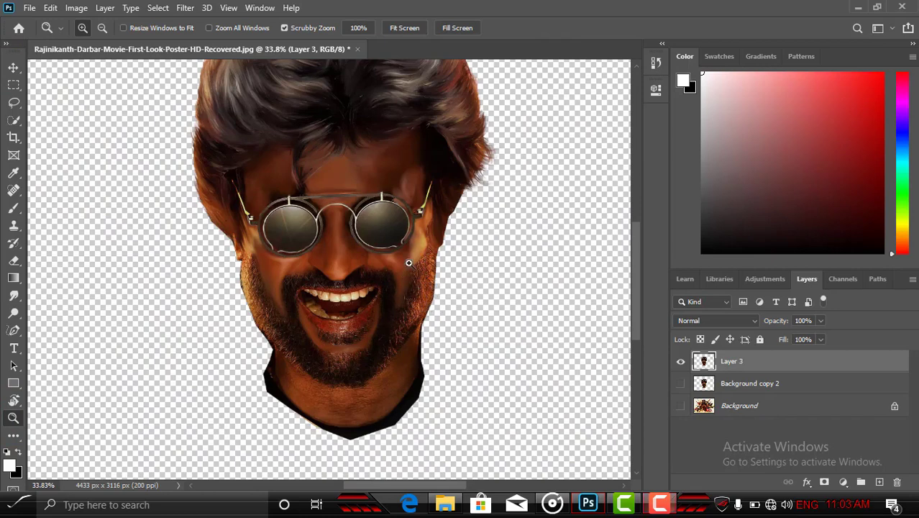
scroll(405, 302, "down", 3)
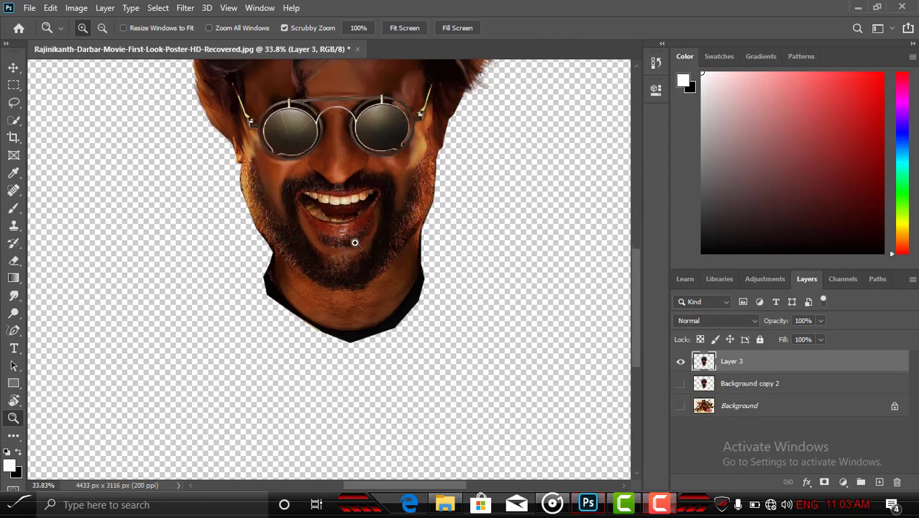
left_click_drag(353, 243, 421, 345)
scroll(407, 319, "up", 10)
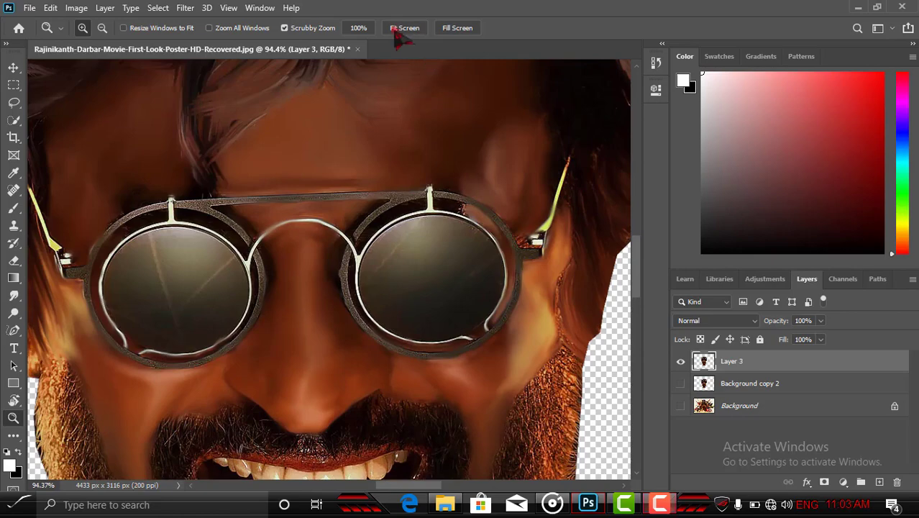
left_click(395, 30)
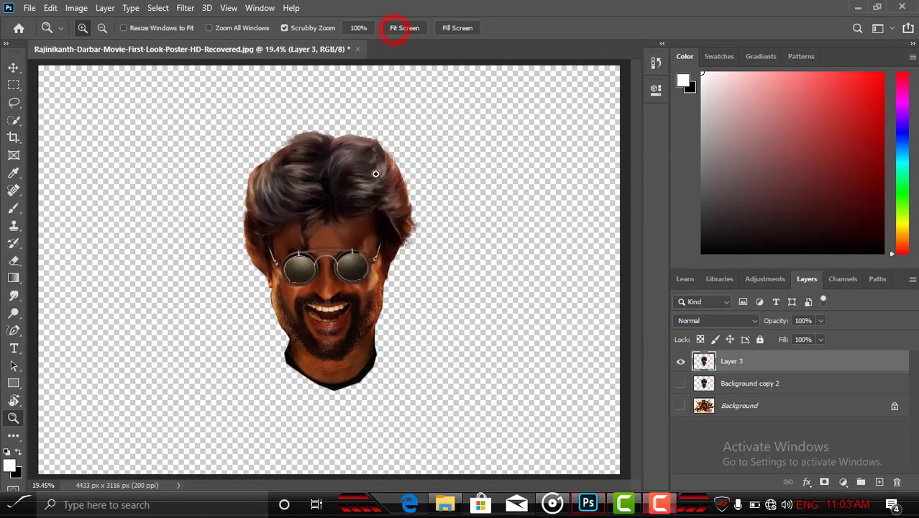
left_click_drag(379, 166, 435, 256)
scroll(341, 237, "down", 3)
scroll(484, 388, "down", 2)
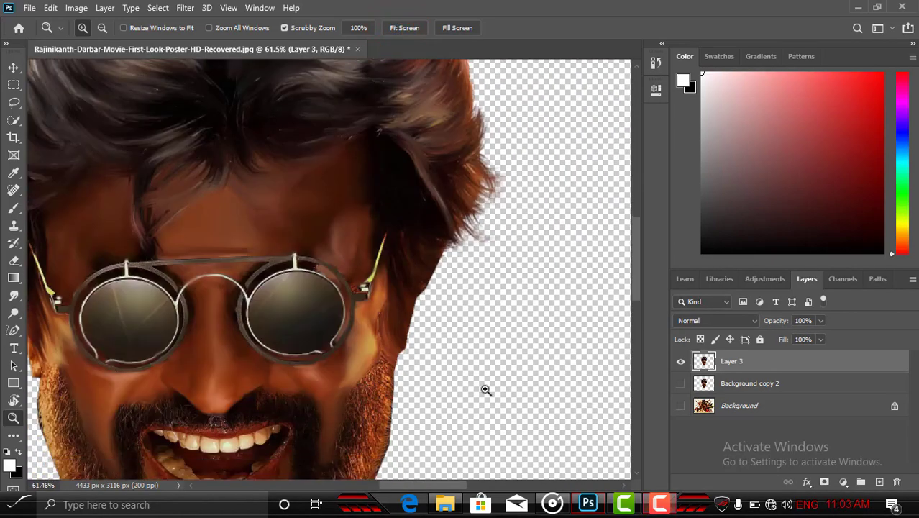
left_click_drag(442, 483, 413, 476)
scroll(430, 414, "down", 5)
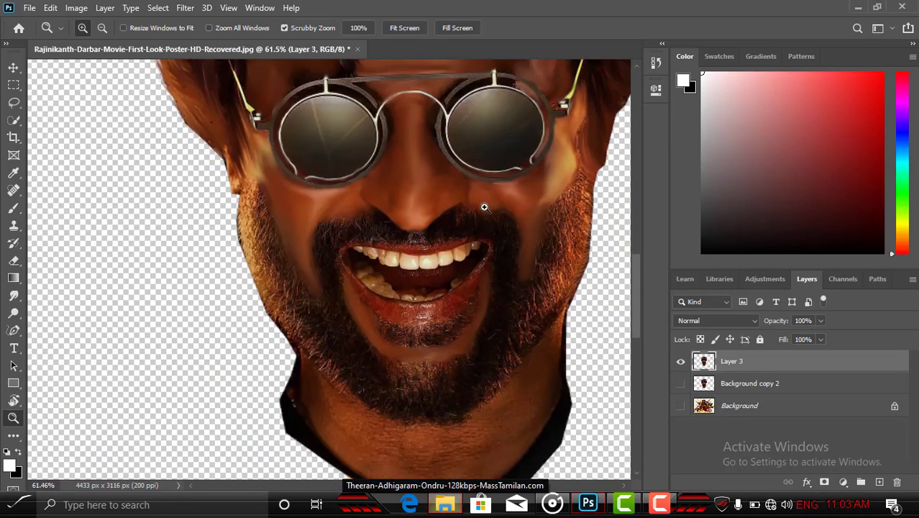
scroll(439, 334, "up", 5)
scroll(377, 364, "down", 3)
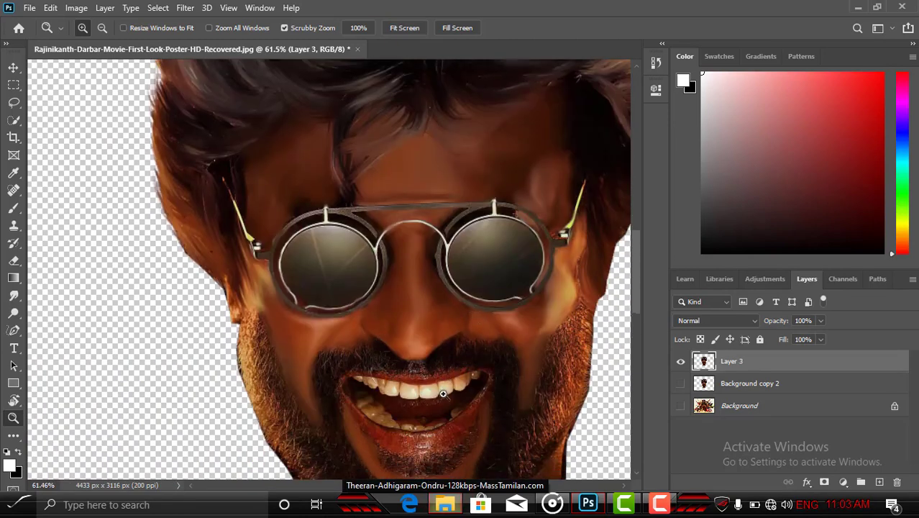
scroll(438, 382, "down", 2)
scroll(438, 382, "up", 2)
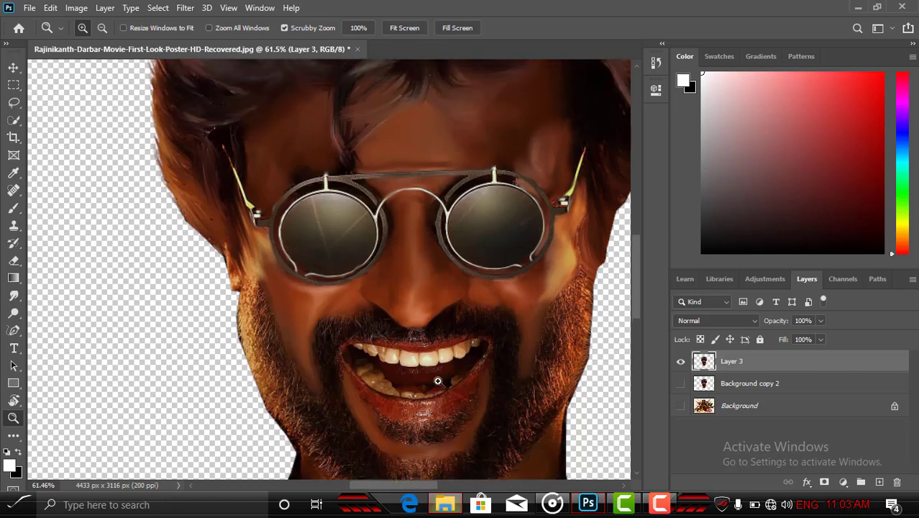